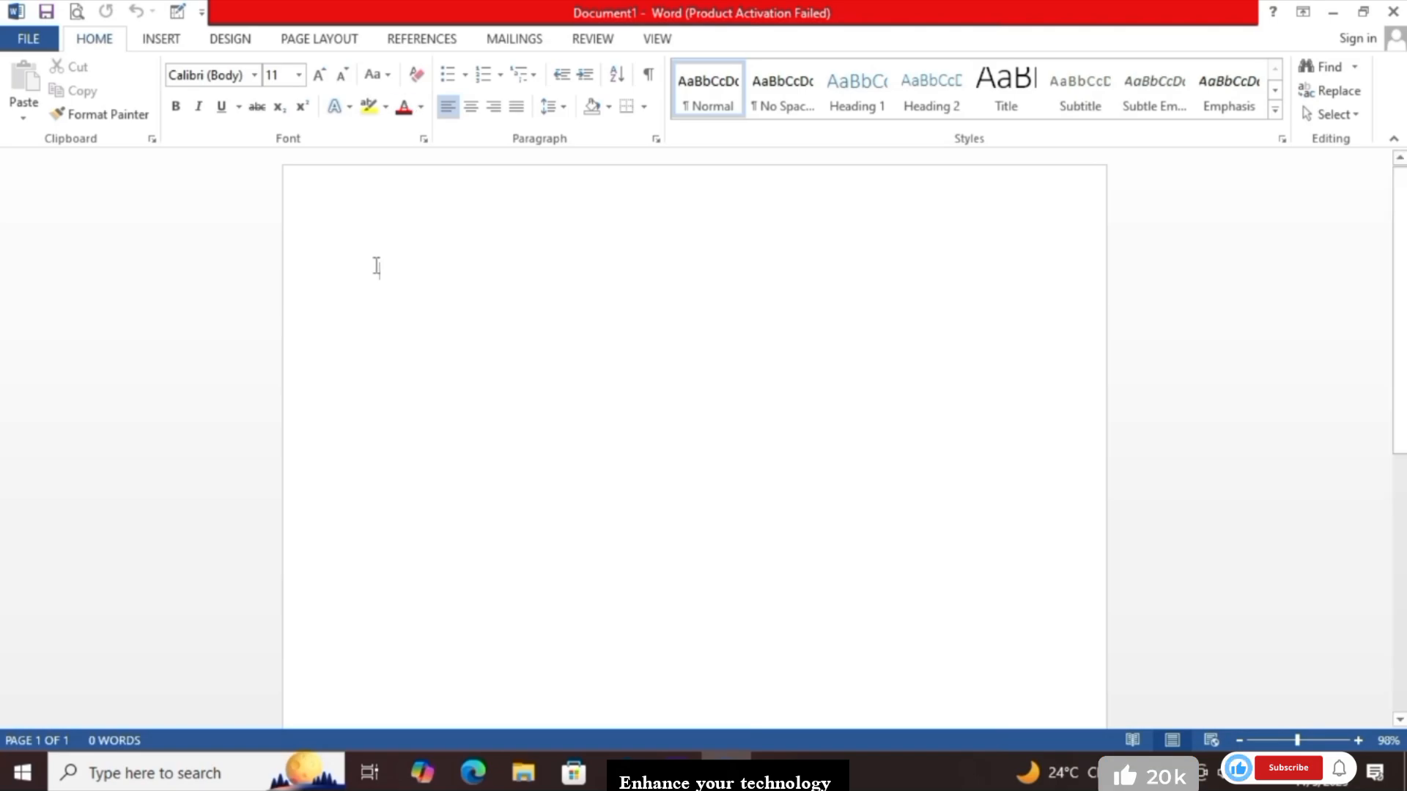
Generate four paragraphs of four sentences each of sample text with the formula =rand(4,4)
{"action": "type", "text": "="}
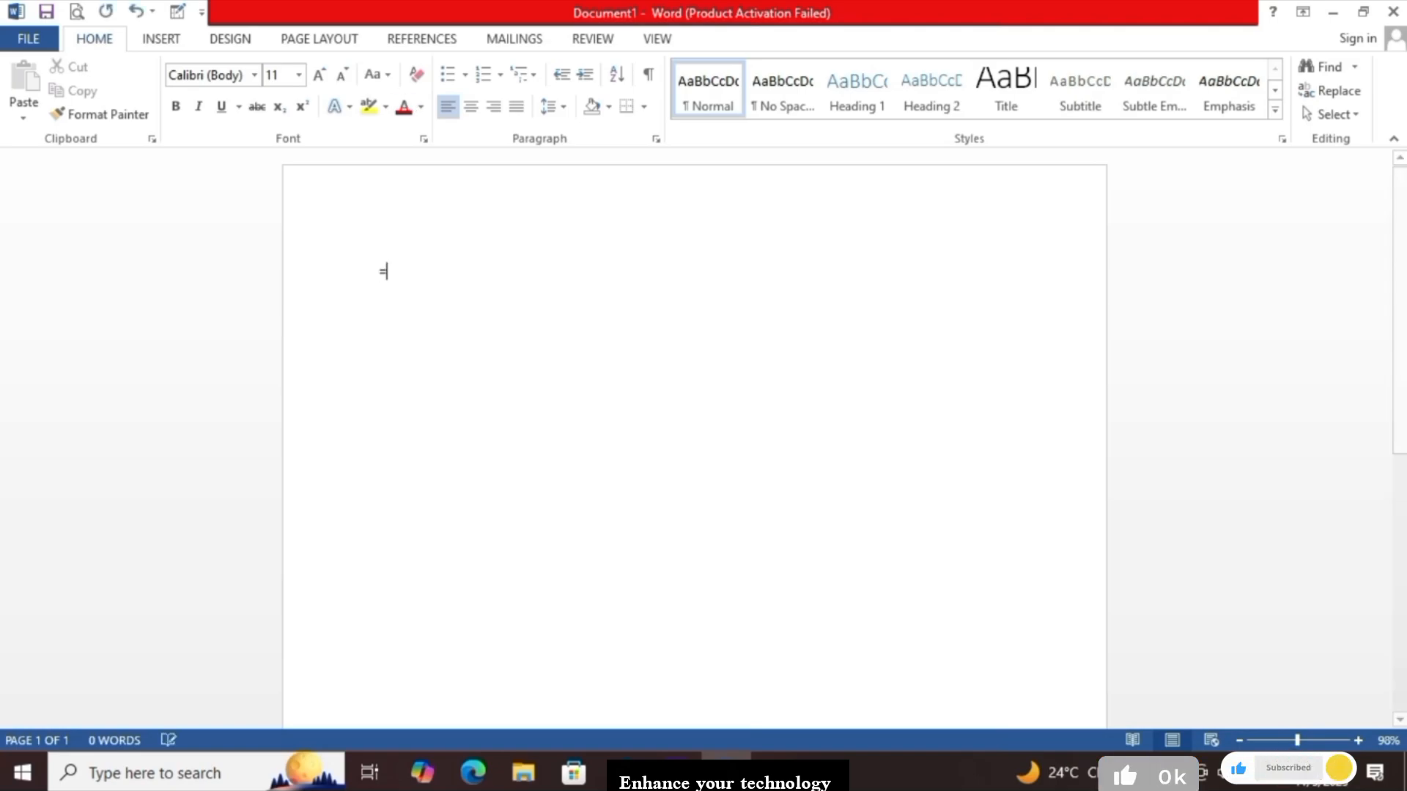
{"action": "type", "text": "ran"}
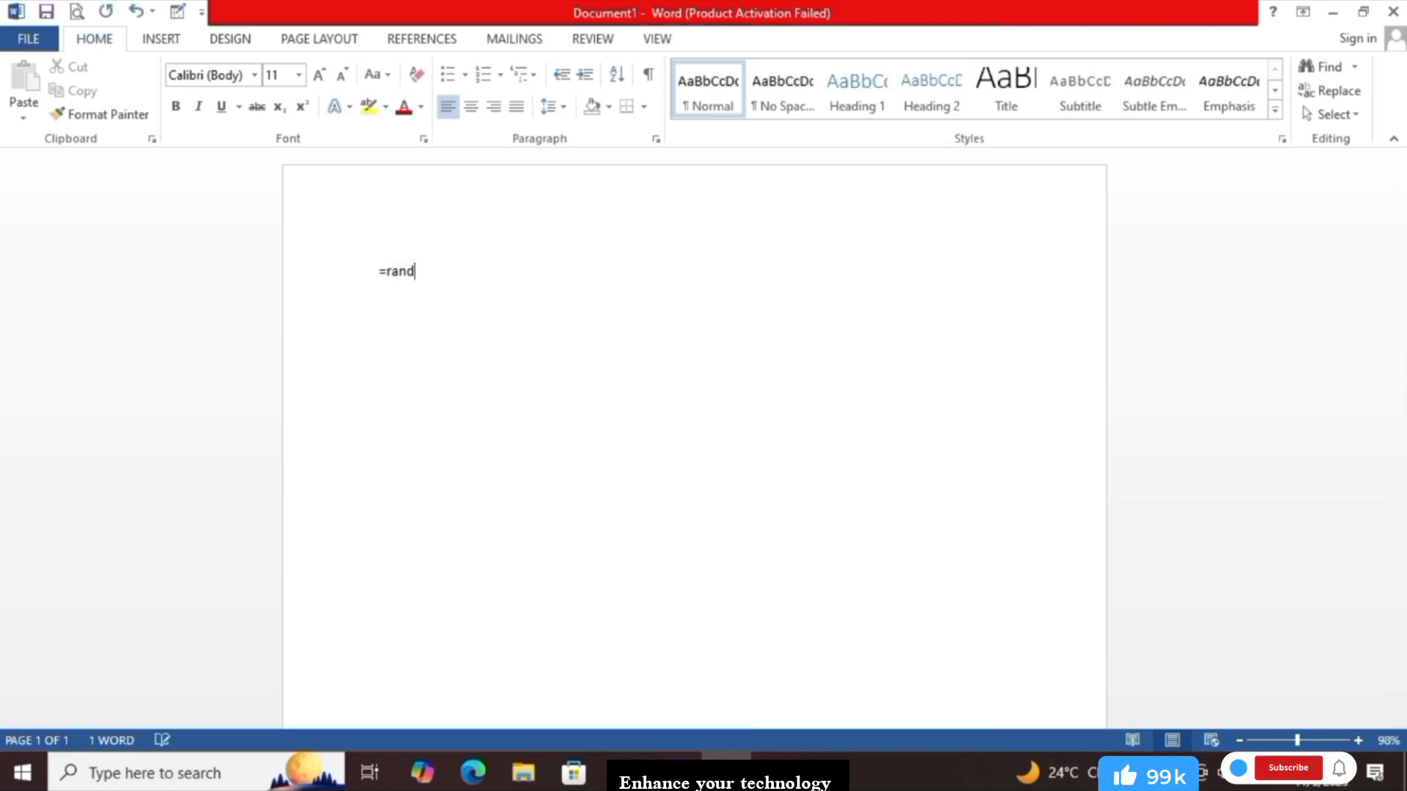
{"action": "type", "text": "d(4"}
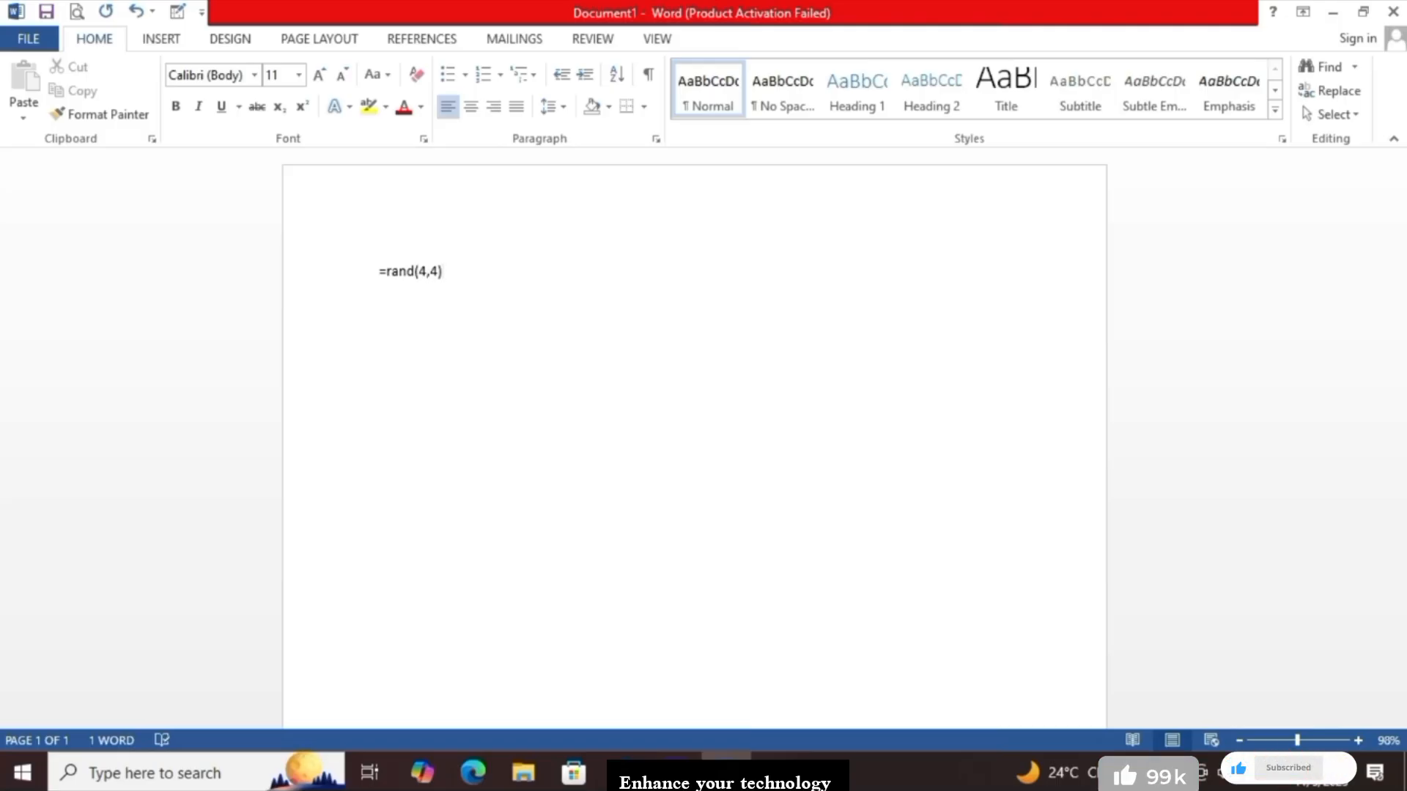
{"action": "type", "text": ",4)"}
{"action": "key", "text": "Return"}
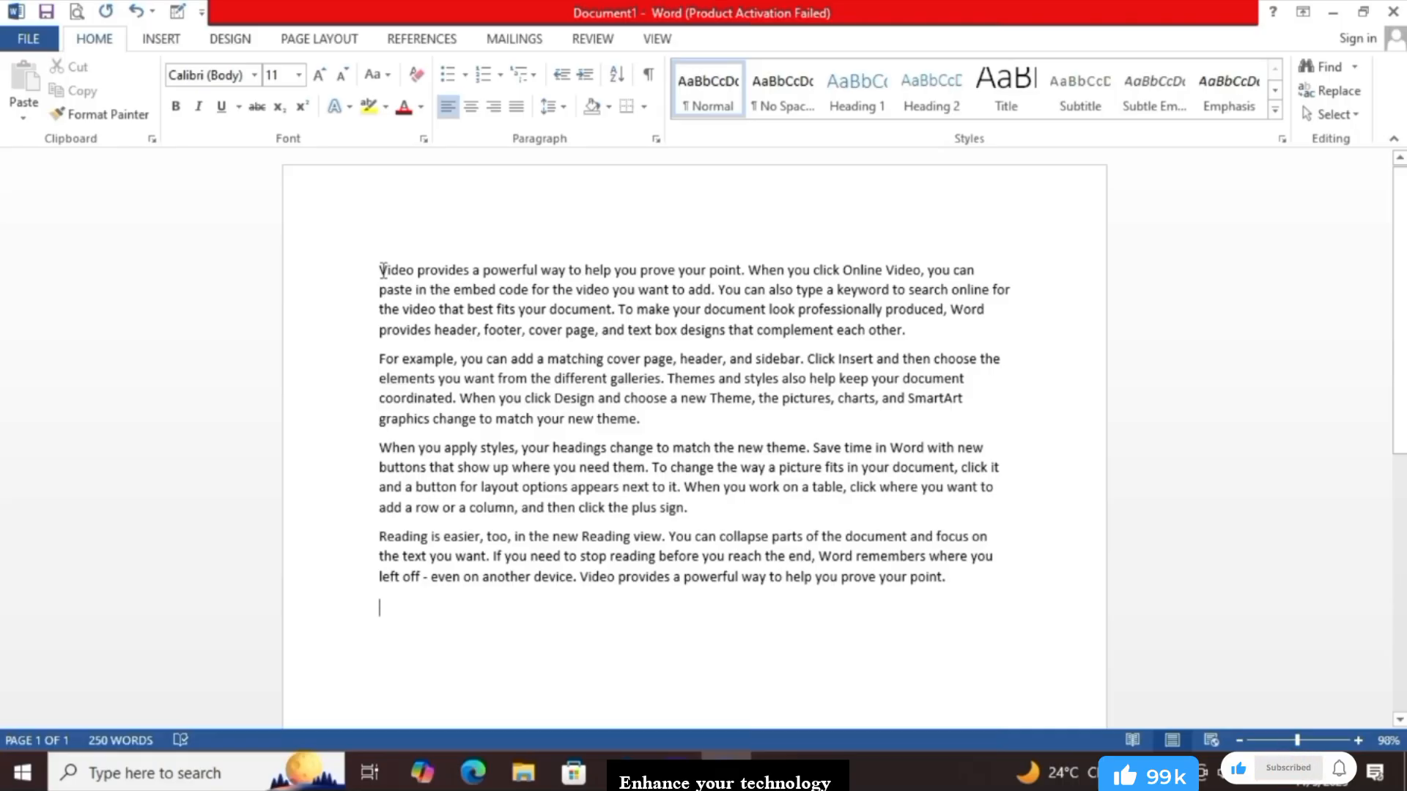
Try to set the font at the start of the first paragraph to Arial Rounded MT Bold, size 22, without any text selected
{"action": "left_click_drag", "start_coordinate": [381, 270], "coordinate": [639, 275]}
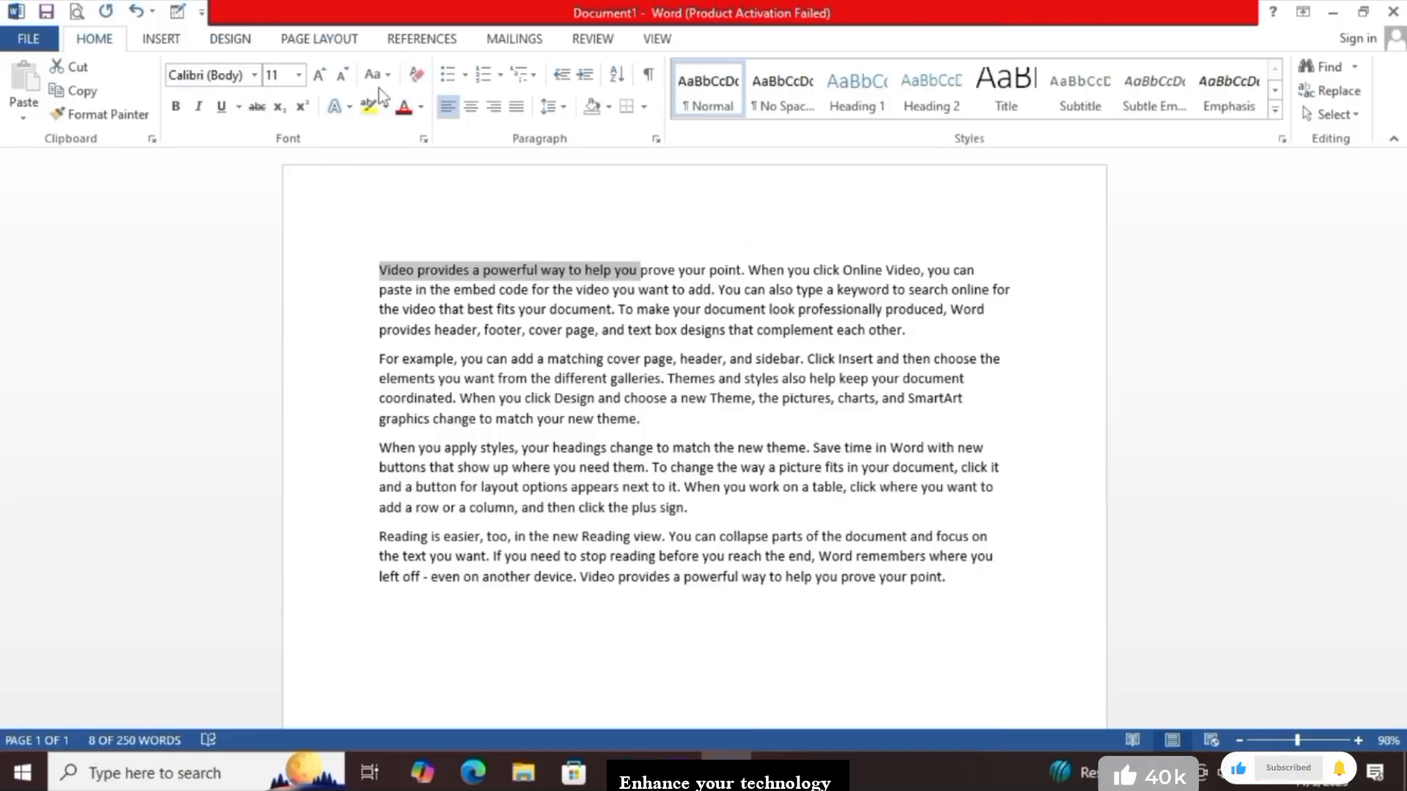
{"action": "left_click", "coordinate": [392, 269]}
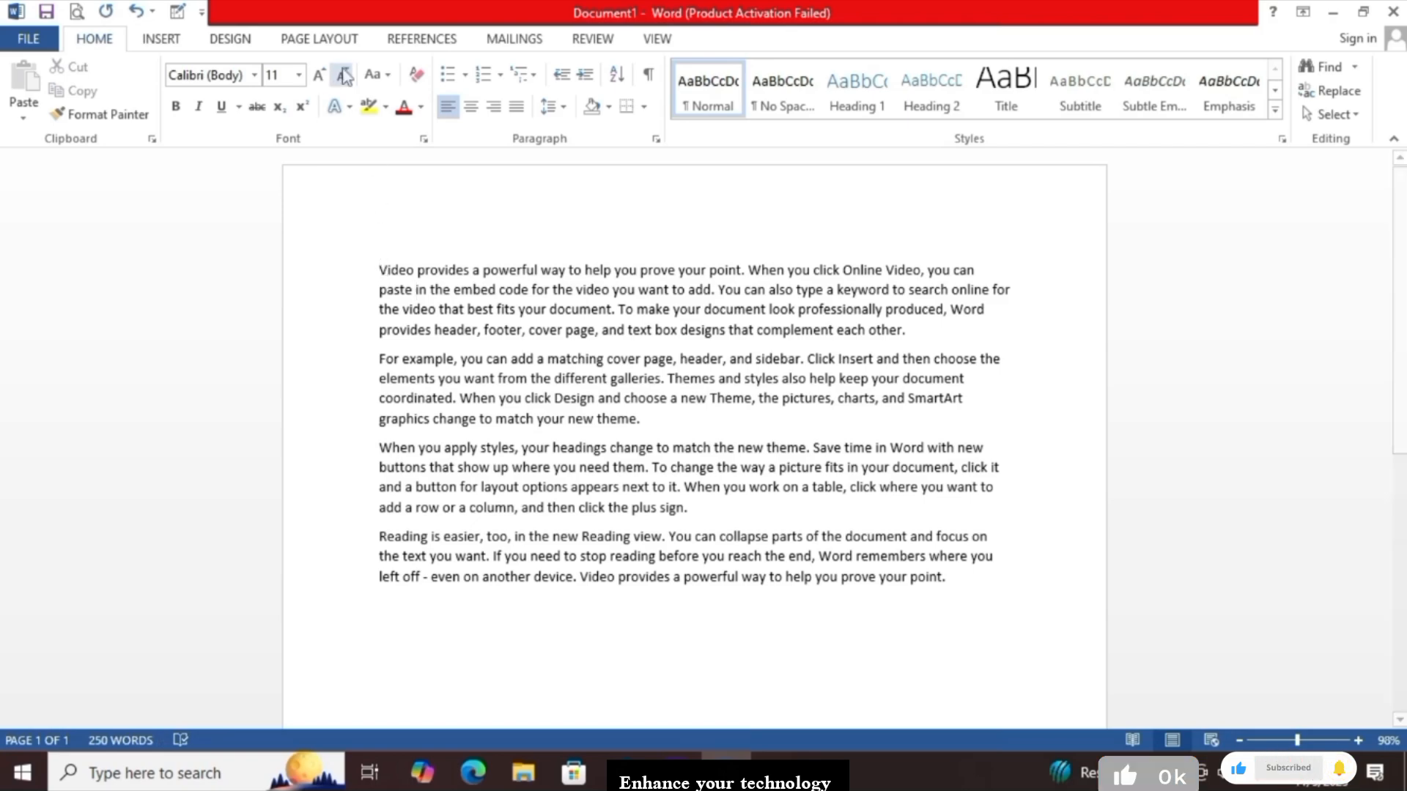
{"action": "left_click", "coordinate": [253, 75]}
{"action": "left_click", "coordinate": [276, 200]}
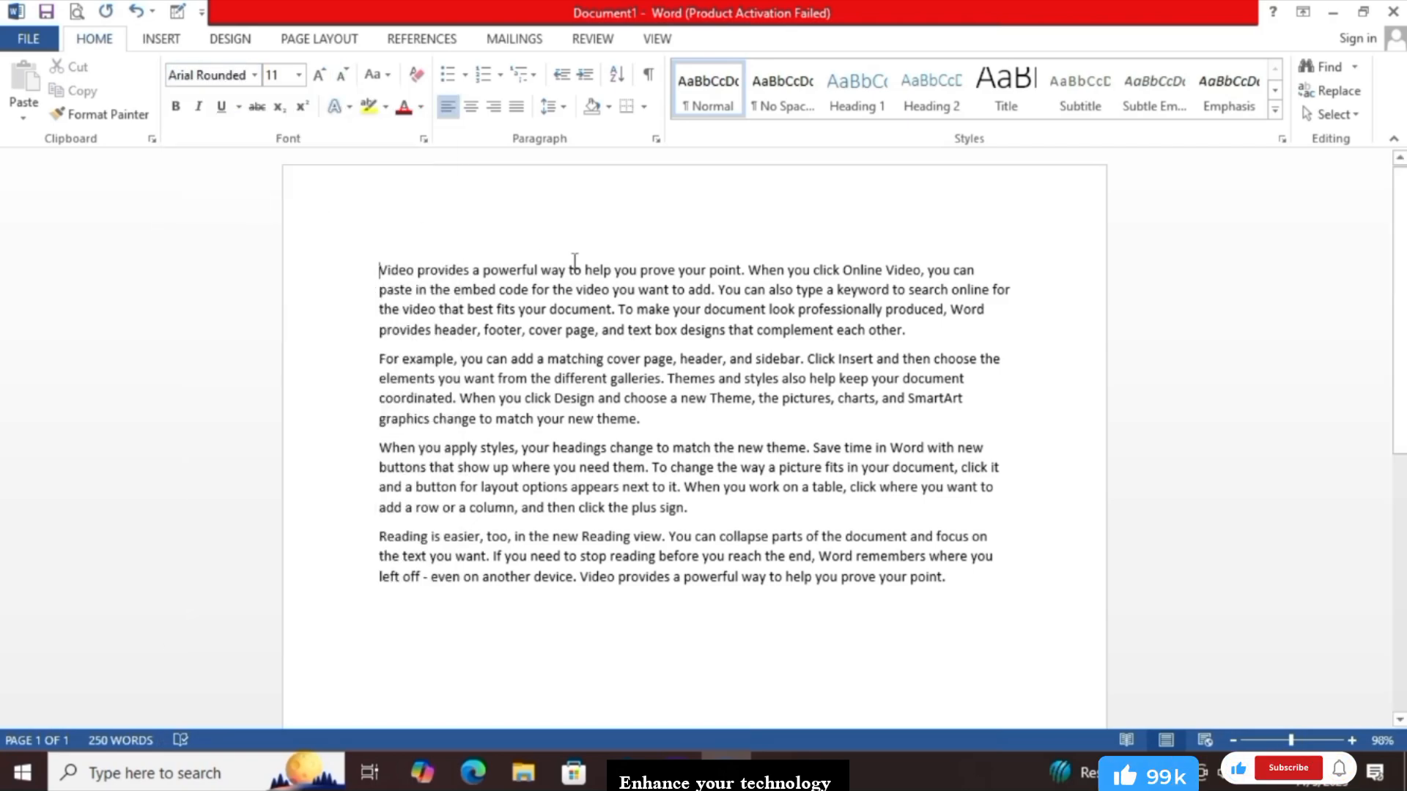
{"action": "left_click", "coordinate": [298, 75]}
{"action": "left_click", "coordinate": [281, 282]}
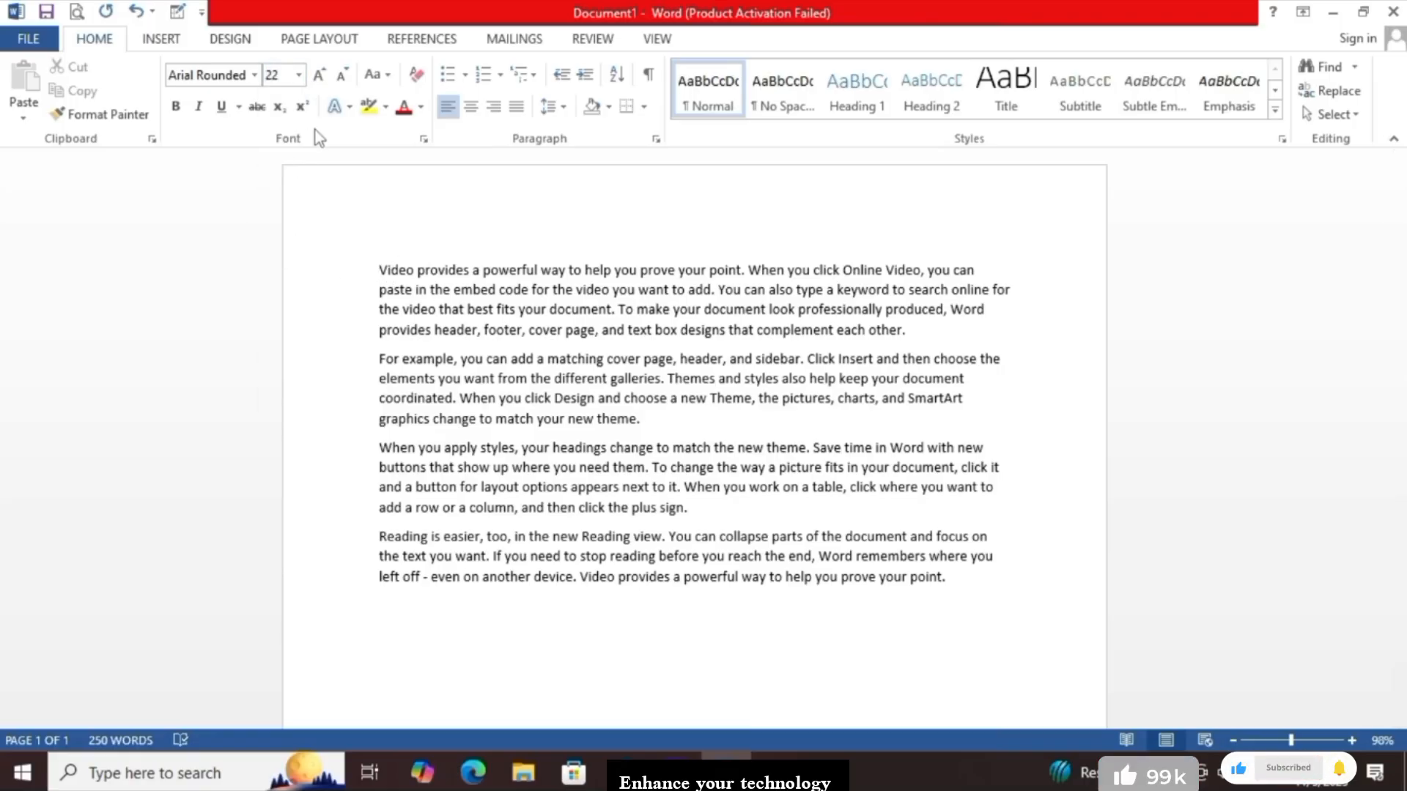
{"action": "left_click_drag", "start_coordinate": [379, 270], "coordinate": [614, 271]}
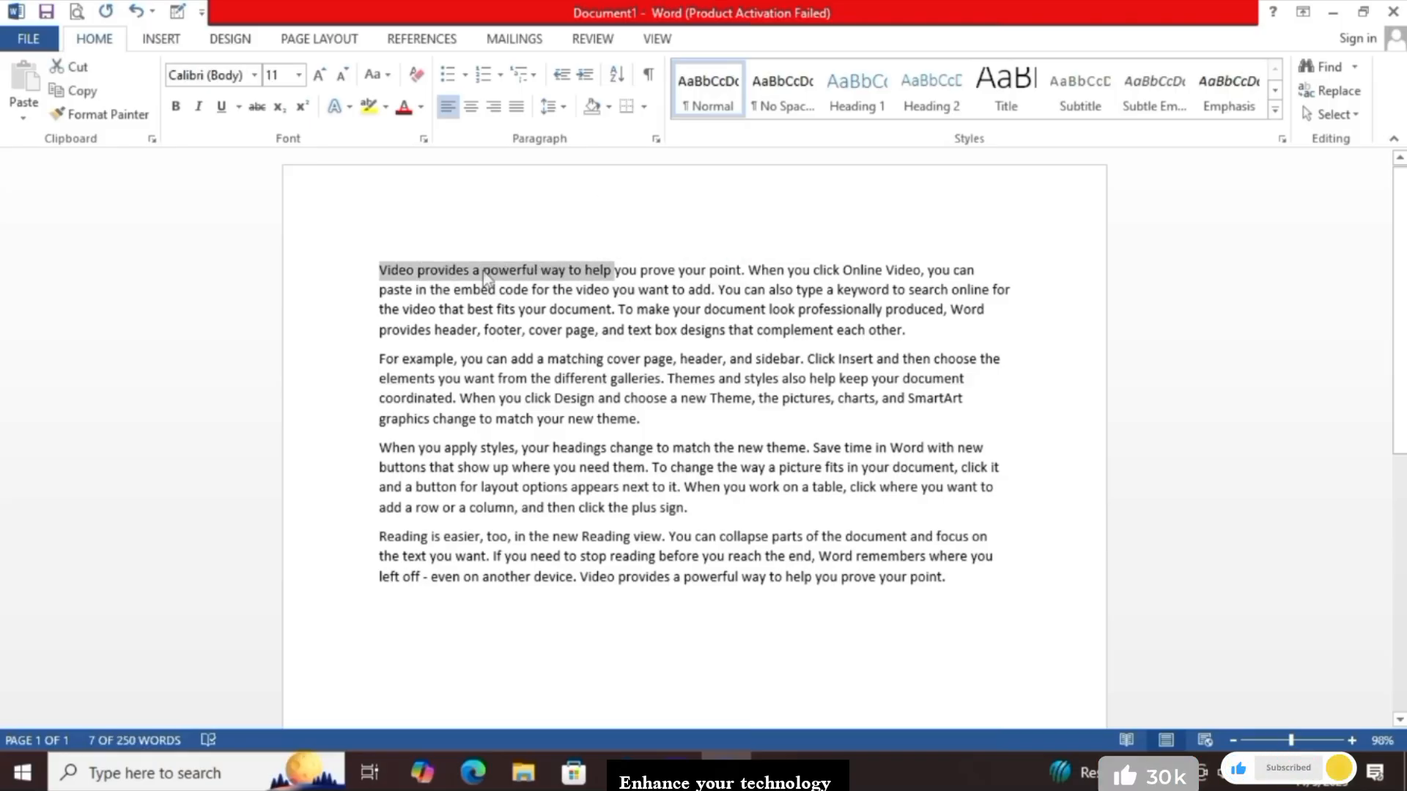
{"action": "left_click", "coordinate": [254, 76]}
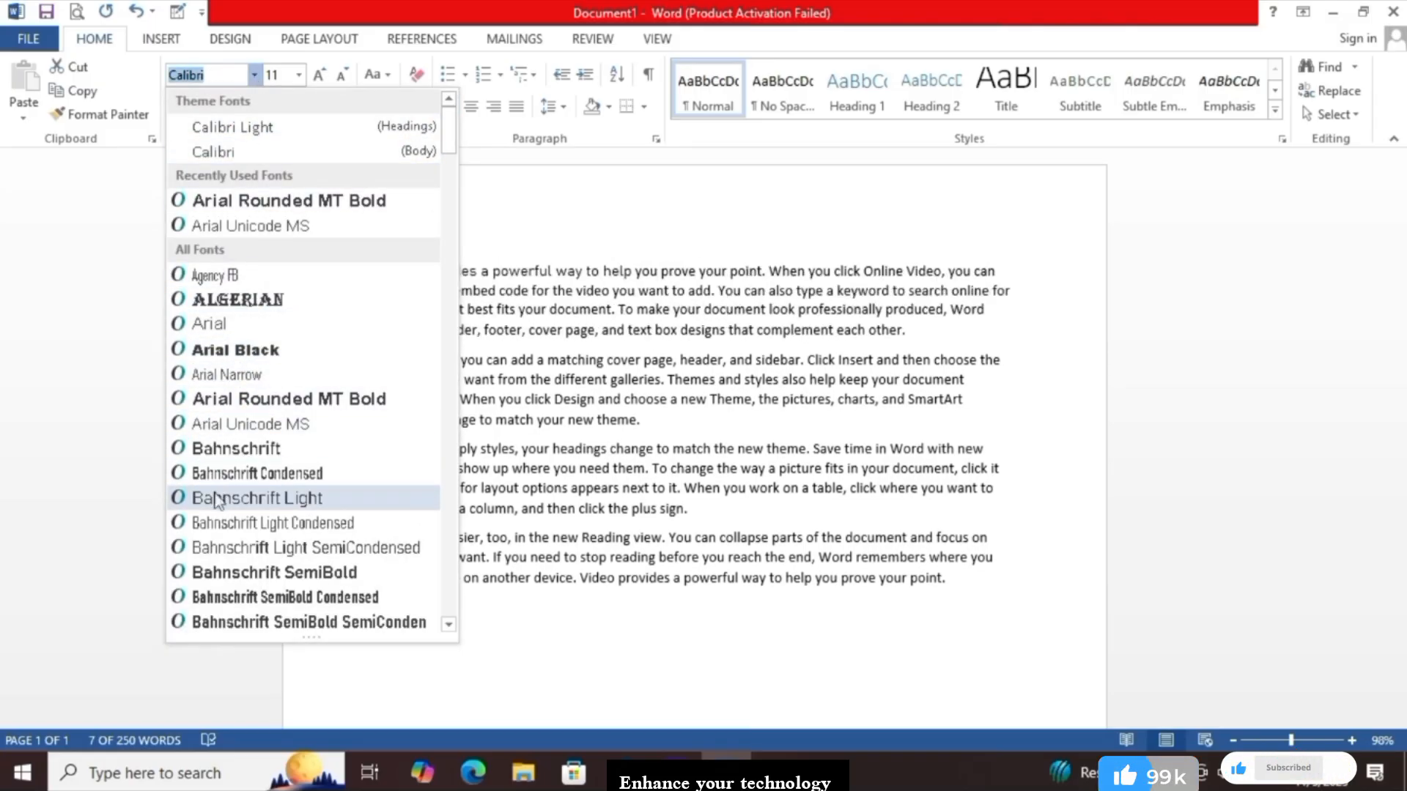
{"action": "left_click", "coordinate": [687, 365]}
{"action": "left_click", "coordinate": [408, 270]}
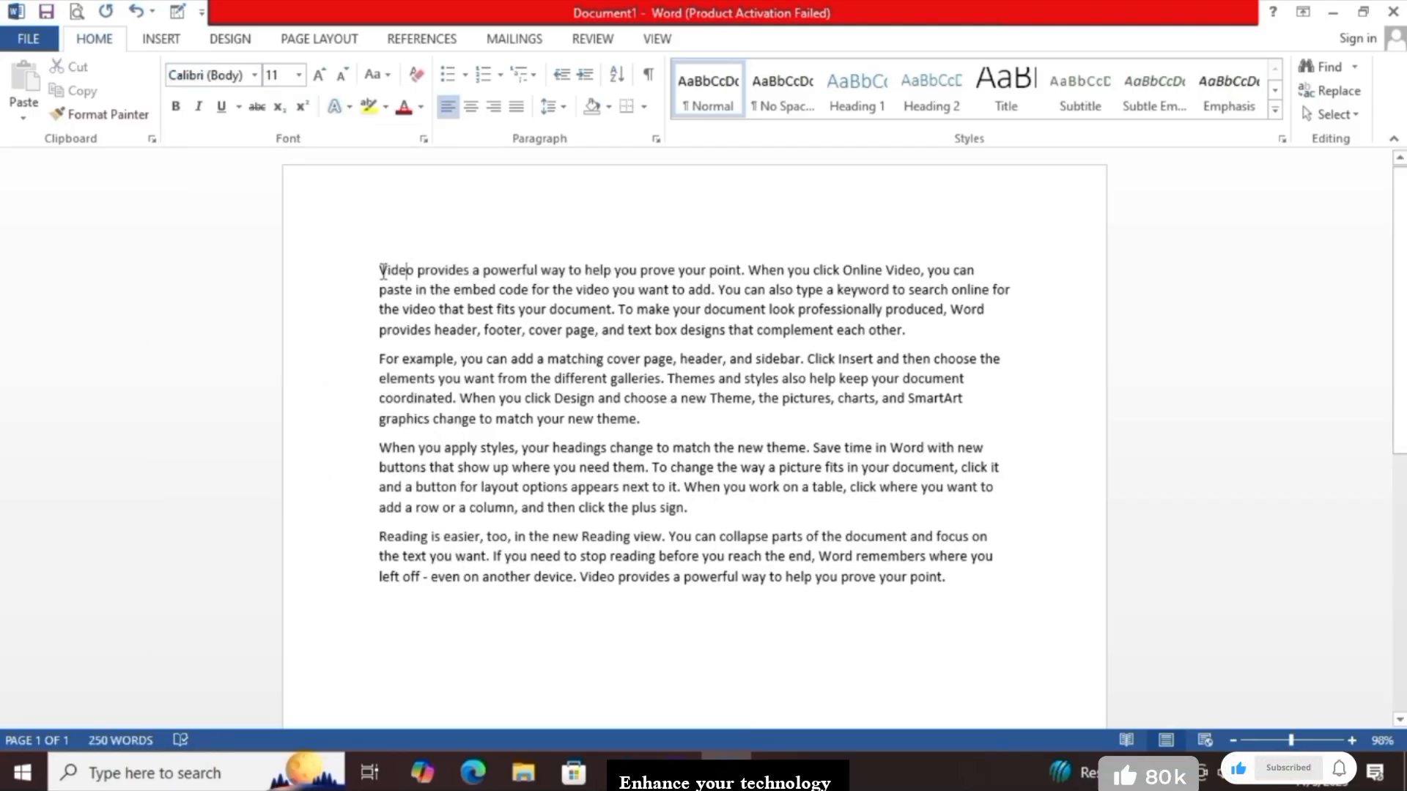
Set the font of the first paragraph's opening line, from "Video provides" through "you can", to Arial Black
{"action": "left_click_drag", "start_coordinate": [408, 270], "coordinate": [981, 274]}
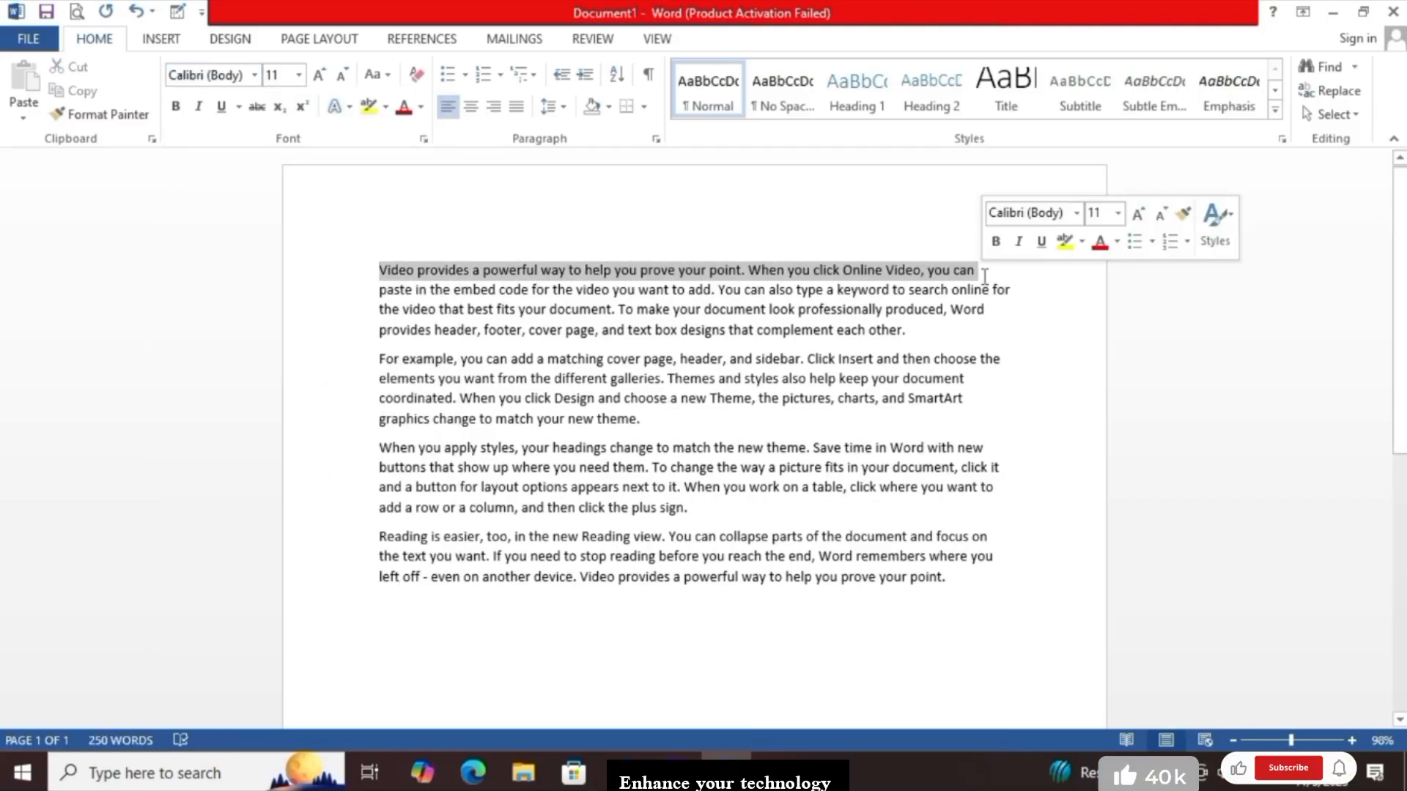
{"action": "left_click", "coordinate": [254, 77]}
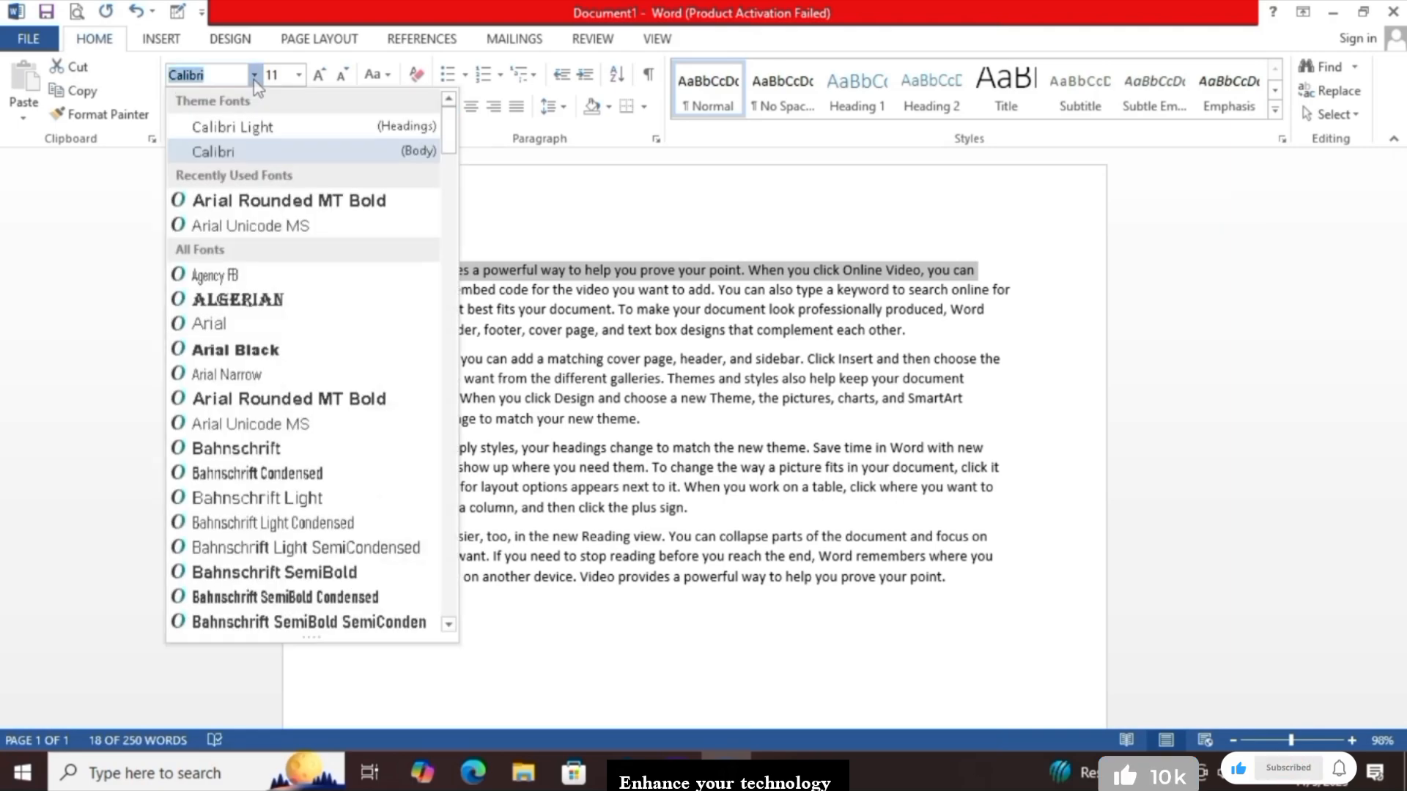
{"action": "left_click", "coordinate": [573, 216]}
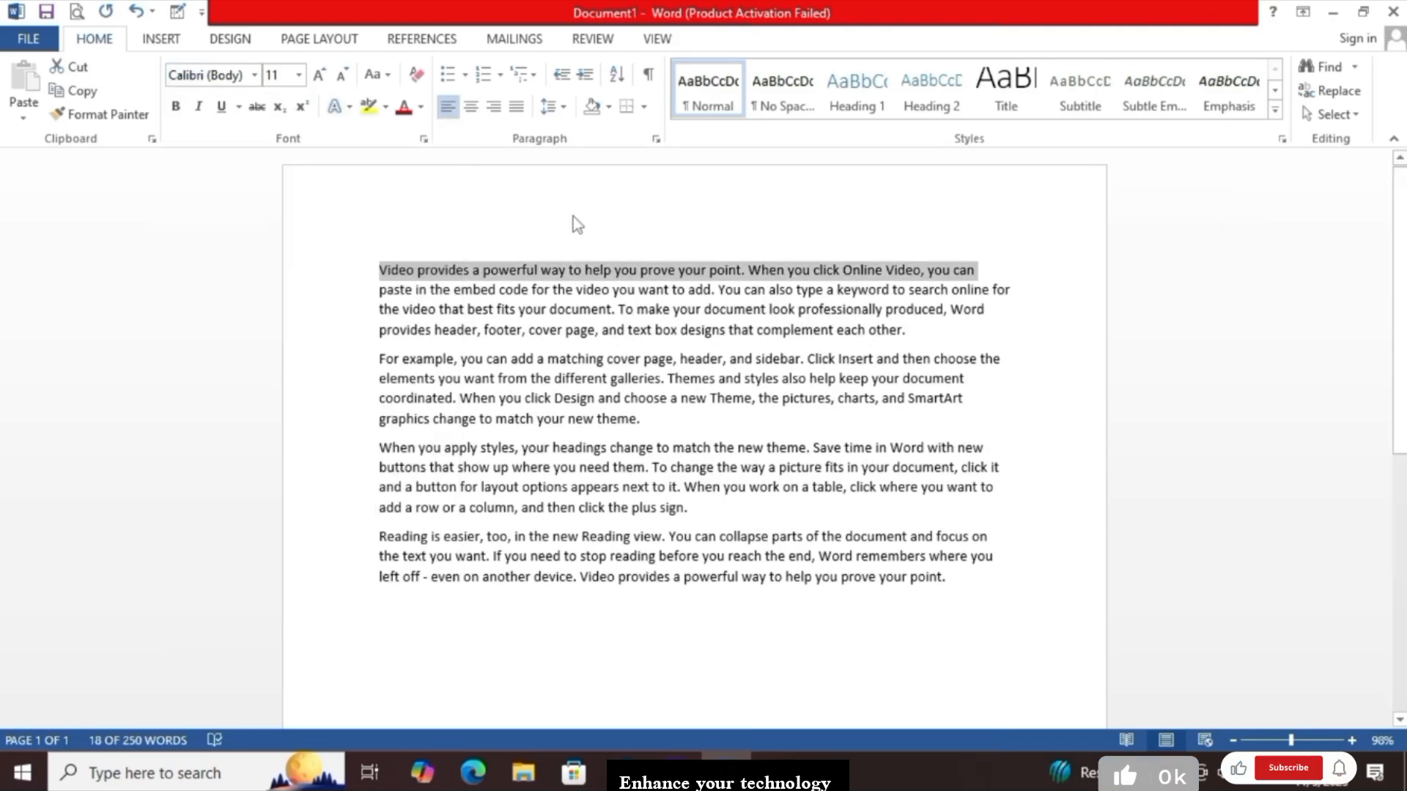
{"action": "left_click", "coordinate": [254, 75]}
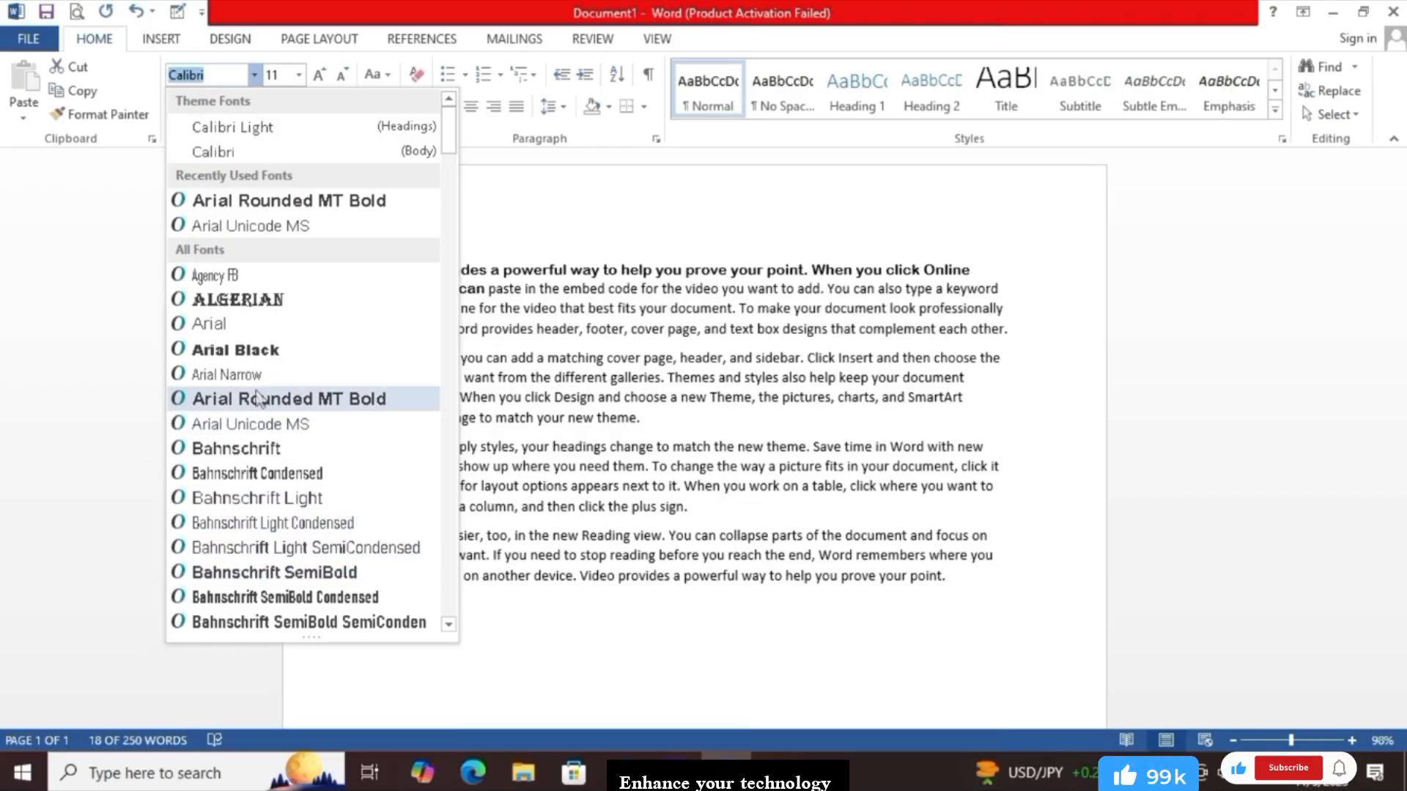
{"action": "left_click", "coordinate": [236, 350]}
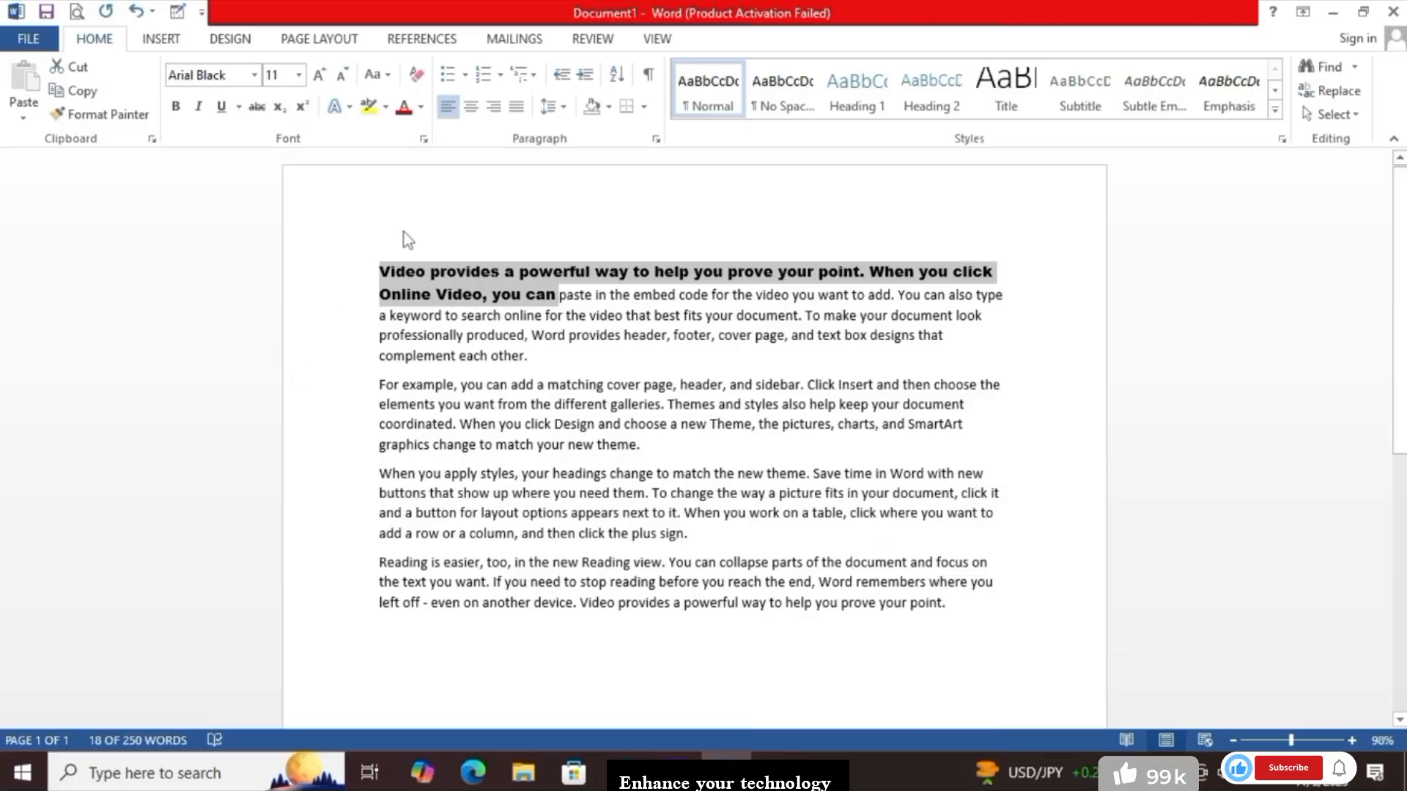
Increase the font size of "paste in the embed code for the video you want to add. You" in increments up to 48
{"action": "left_click", "coordinate": [567, 299]}
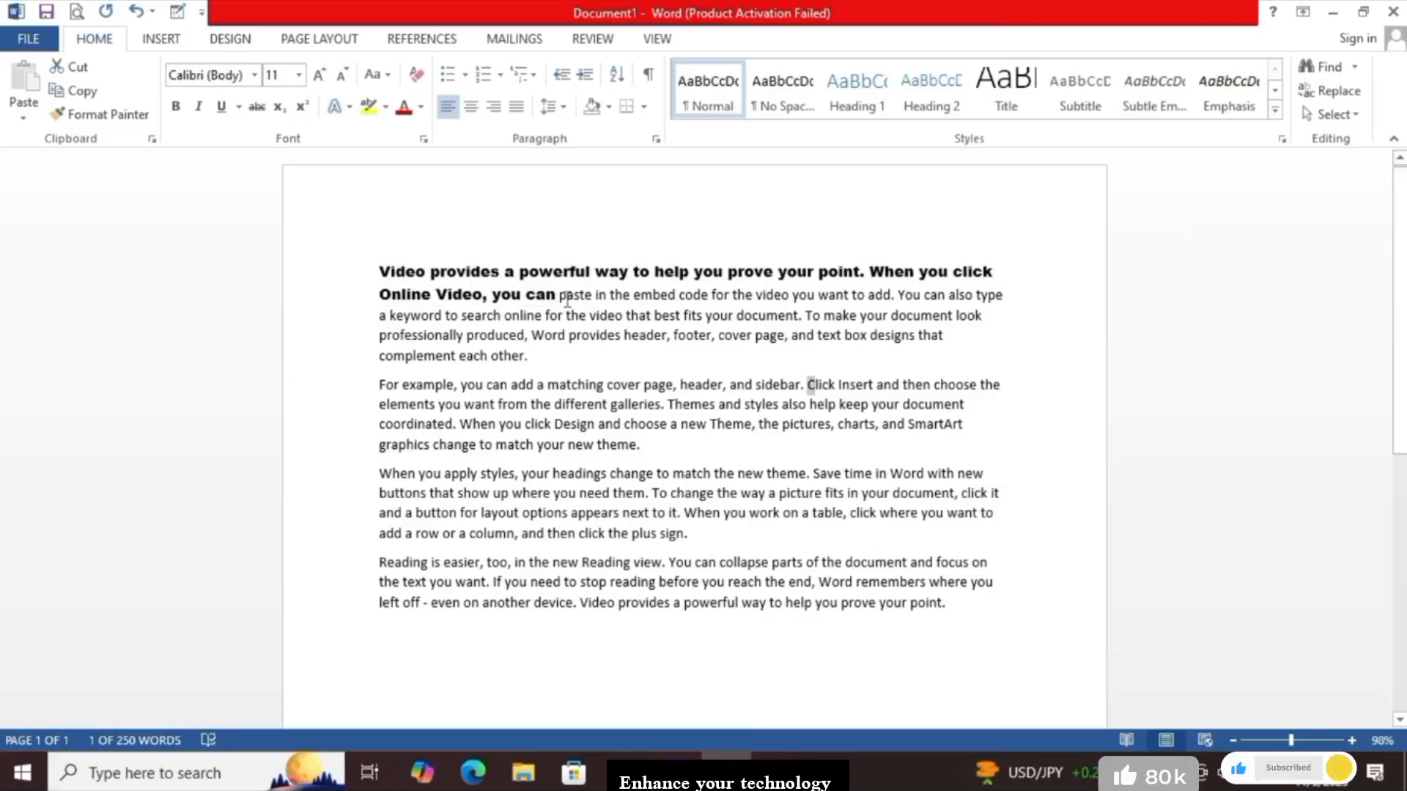
{"action": "left_click_drag", "start_coordinate": [561, 298], "coordinate": [909, 306]}
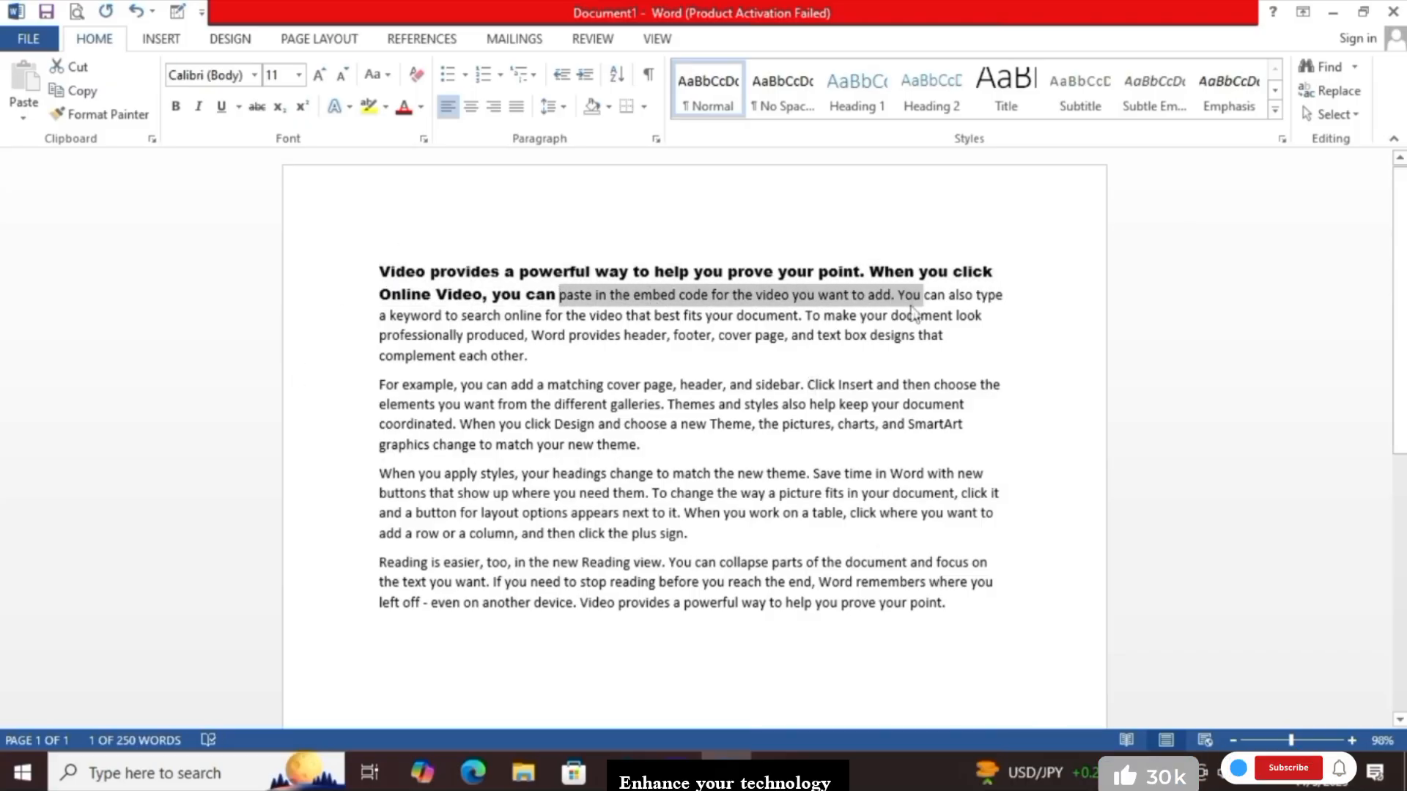
{"action": "left_click", "coordinate": [298, 76]}
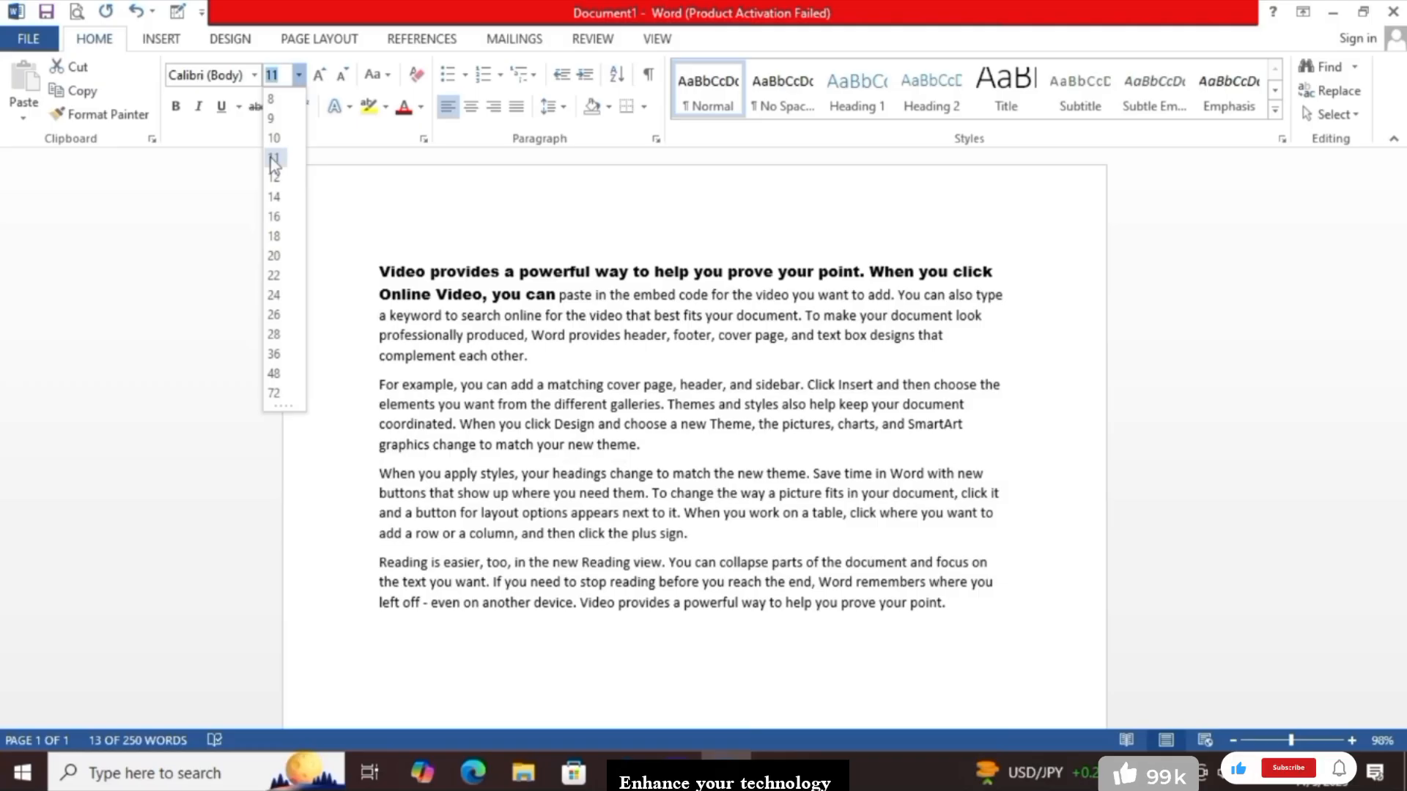
{"action": "left_click", "coordinate": [273, 157]}
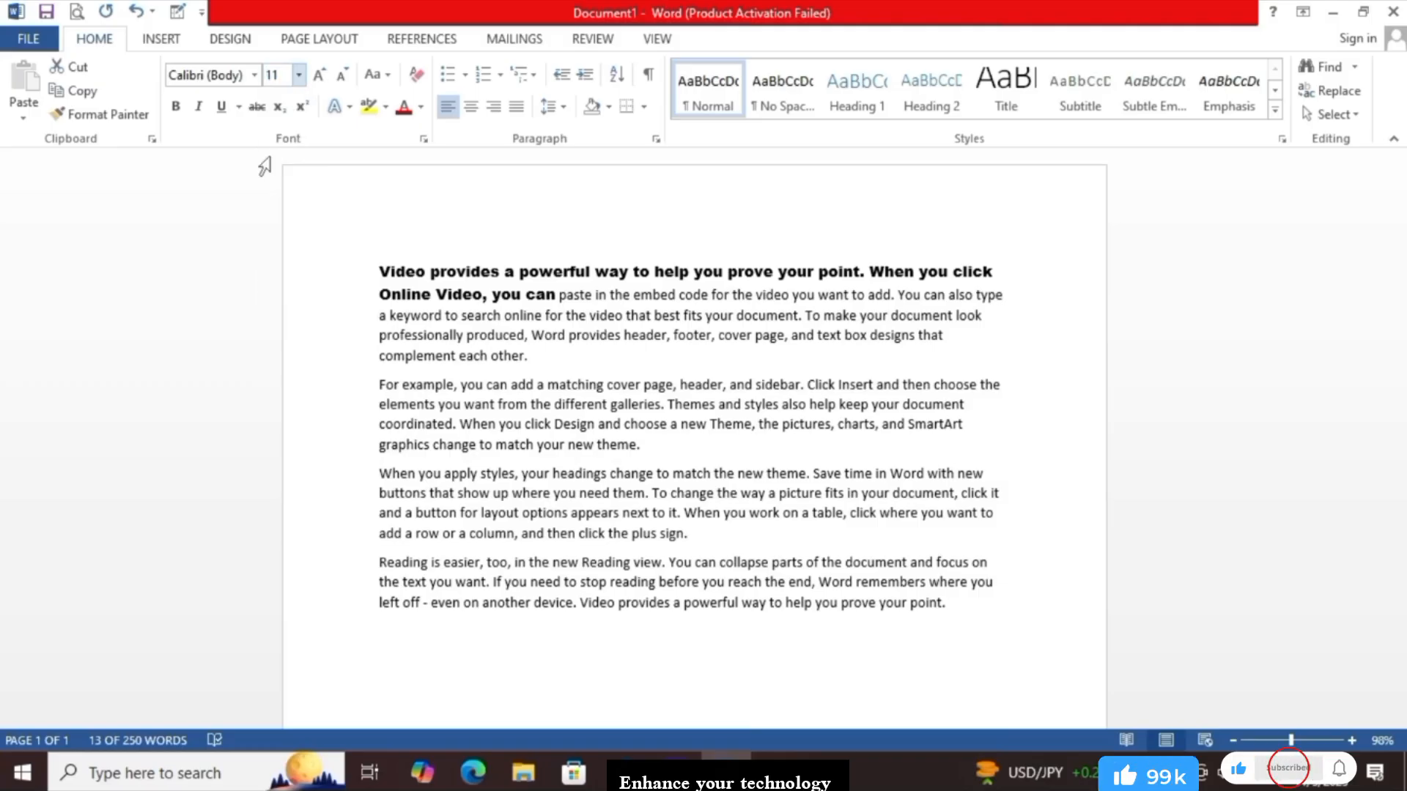
{"action": "left_click", "coordinate": [321, 74]}
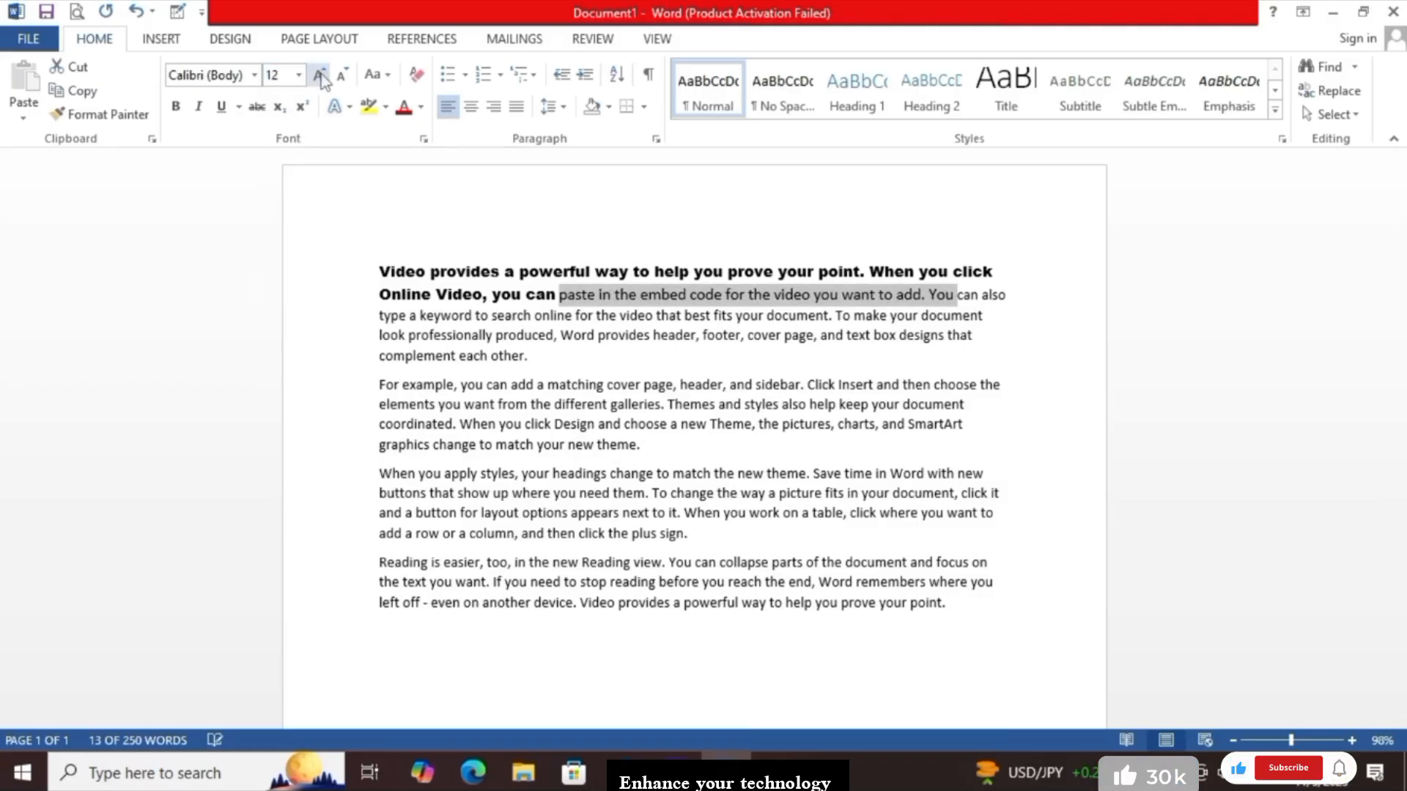
{"action": "left_click", "coordinate": [321, 73]}
{"action": "left_click", "coordinate": [320, 75]}
{"action": "left_click", "coordinate": [320, 75]}
{"action": "left_click", "coordinate": [320, 75]}
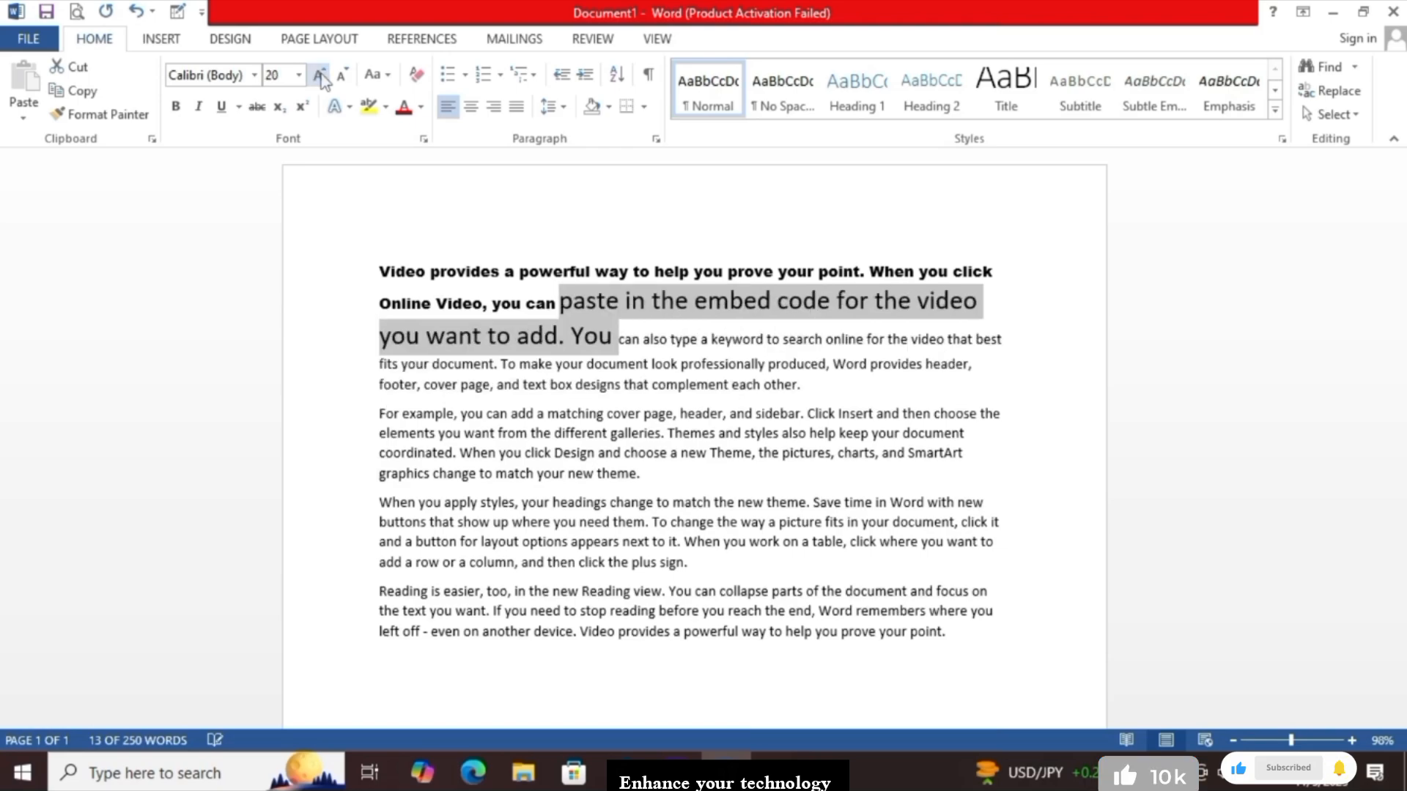
{"action": "left_click", "coordinate": [320, 74]}
{"action": "left_click", "coordinate": [321, 75]}
{"action": "left_click", "coordinate": [320, 75]}
{"action": "left_click", "coordinate": [320, 75]}
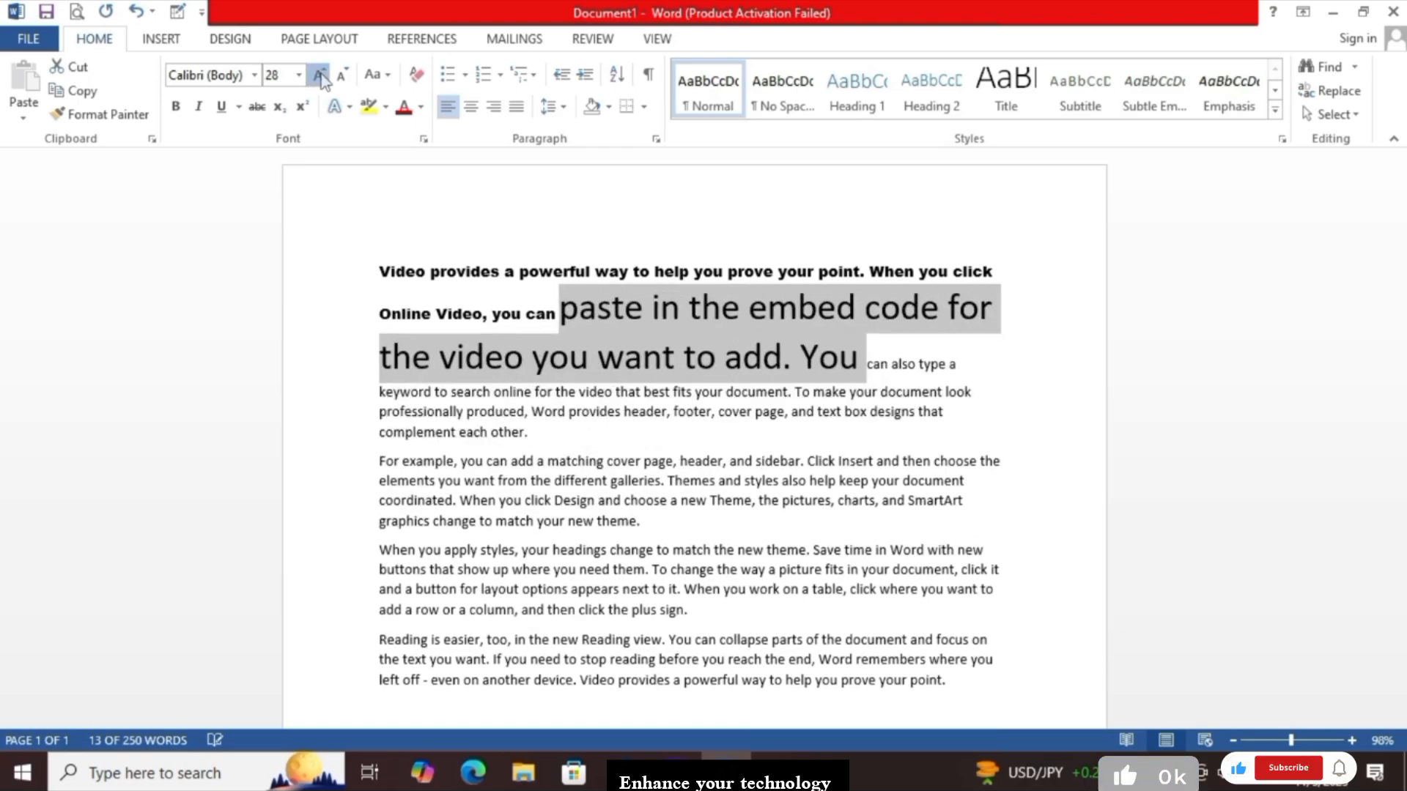
{"action": "left_click", "coordinate": [320, 75]}
{"action": "left_click", "coordinate": [320, 75]}
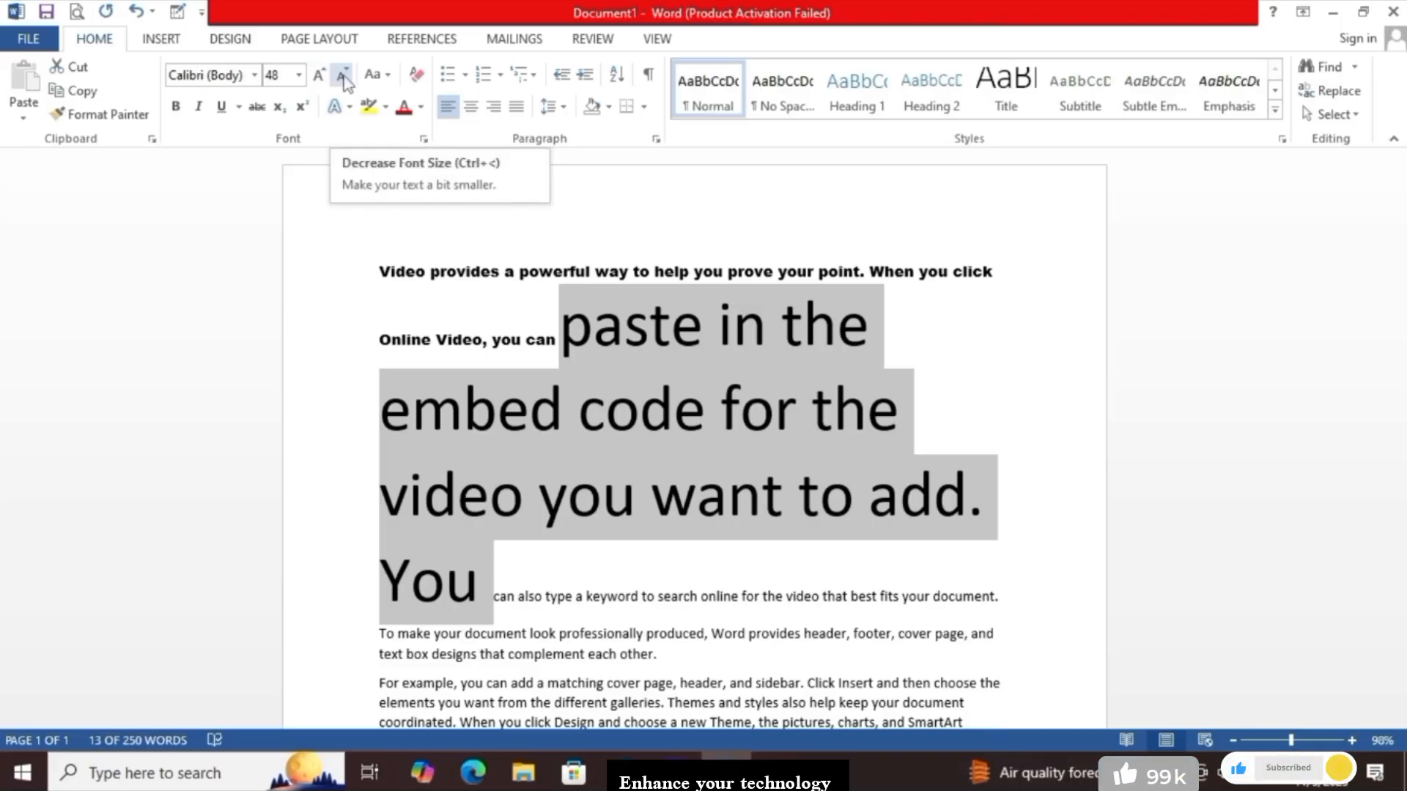
Decrease the font size of the selected "paste in the embed code" passage in increments down to 12
{"action": "left_click", "coordinate": [343, 76]}
{"action": "left_click", "coordinate": [342, 76]}
{"action": "left_click", "coordinate": [342, 77]}
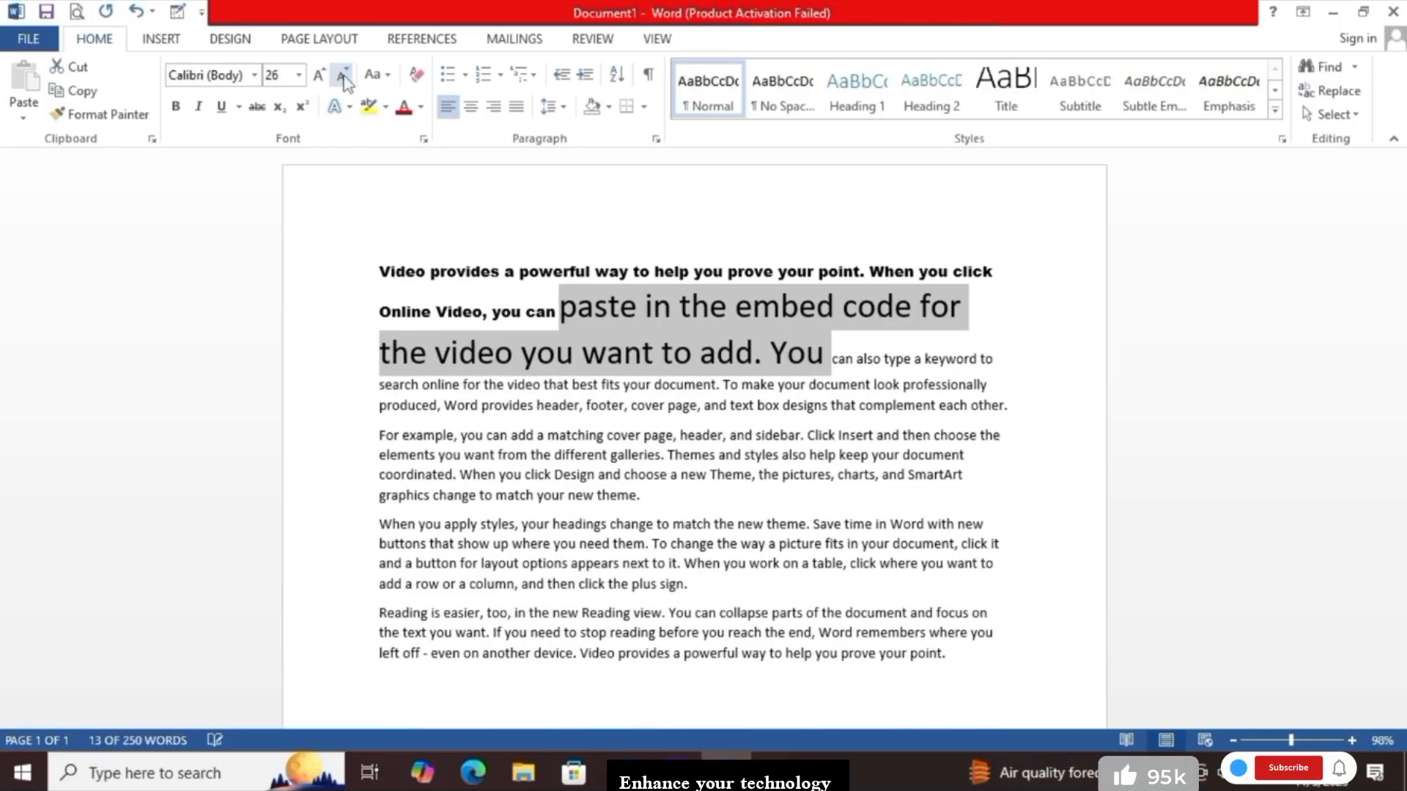
{"action": "left_click", "coordinate": [343, 76]}
{"action": "left_click", "coordinate": [343, 76]}
{"action": "left_click", "coordinate": [342, 76]}
{"action": "left_click", "coordinate": [343, 76]}
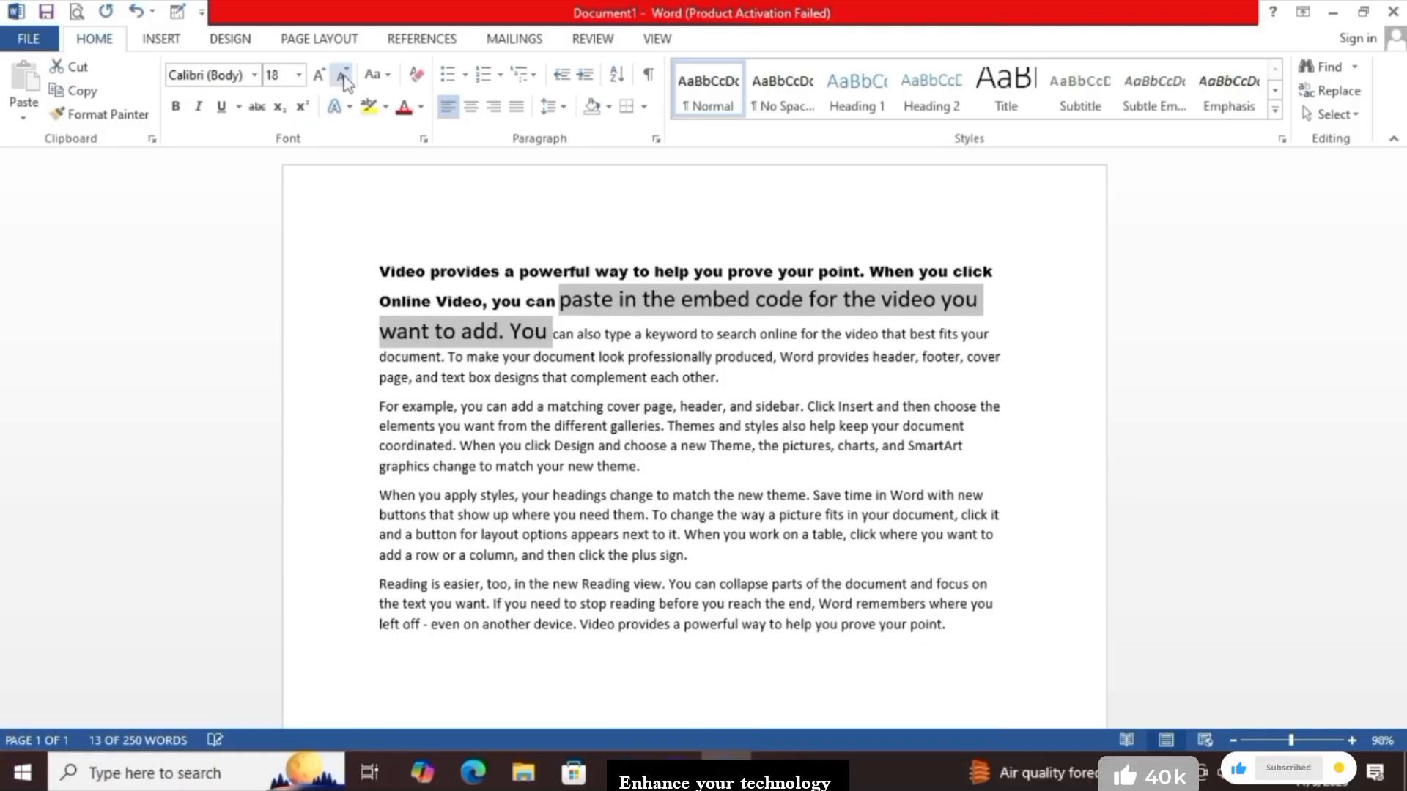
{"action": "left_click", "coordinate": [343, 76]}
{"action": "left_click", "coordinate": [343, 76]}
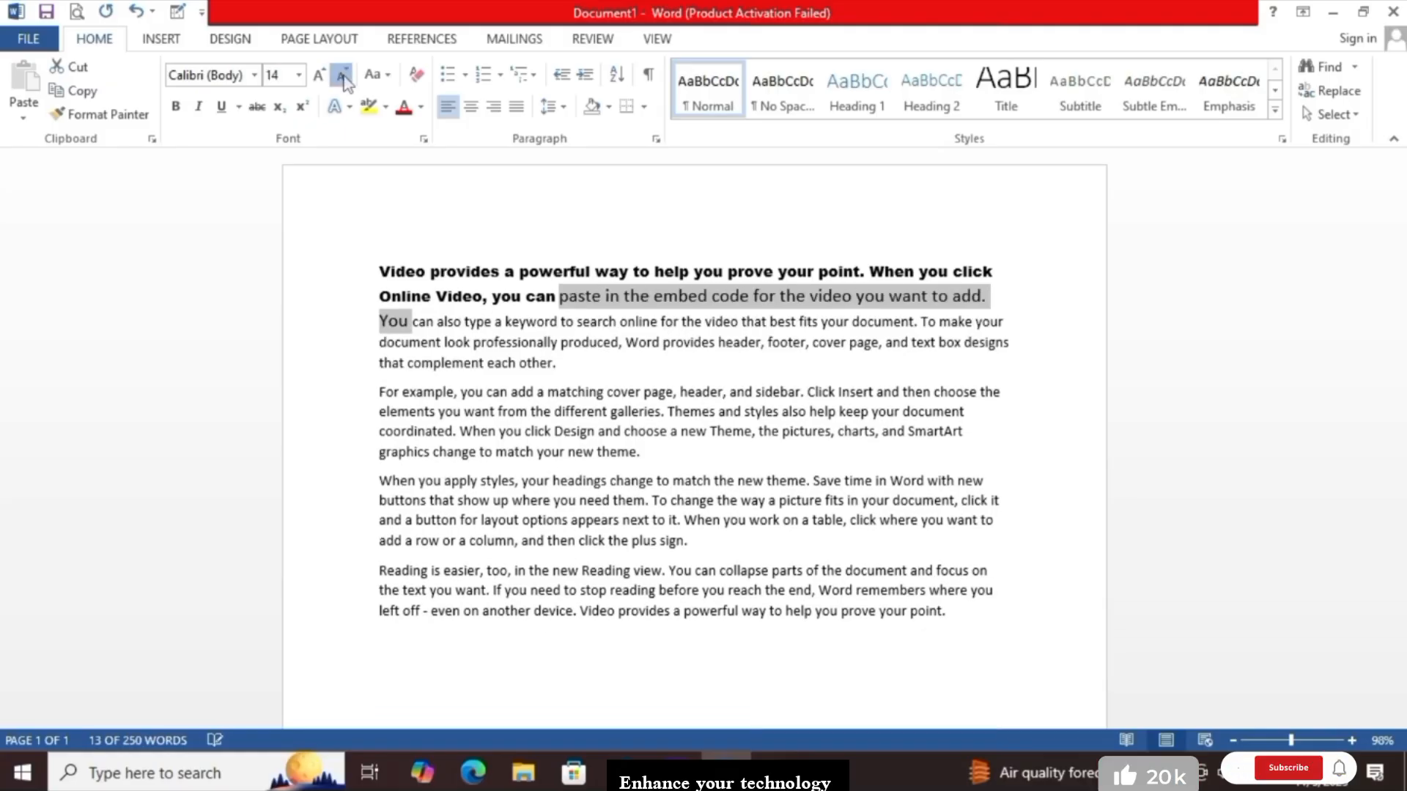
{"action": "left_click", "coordinate": [343, 76]}
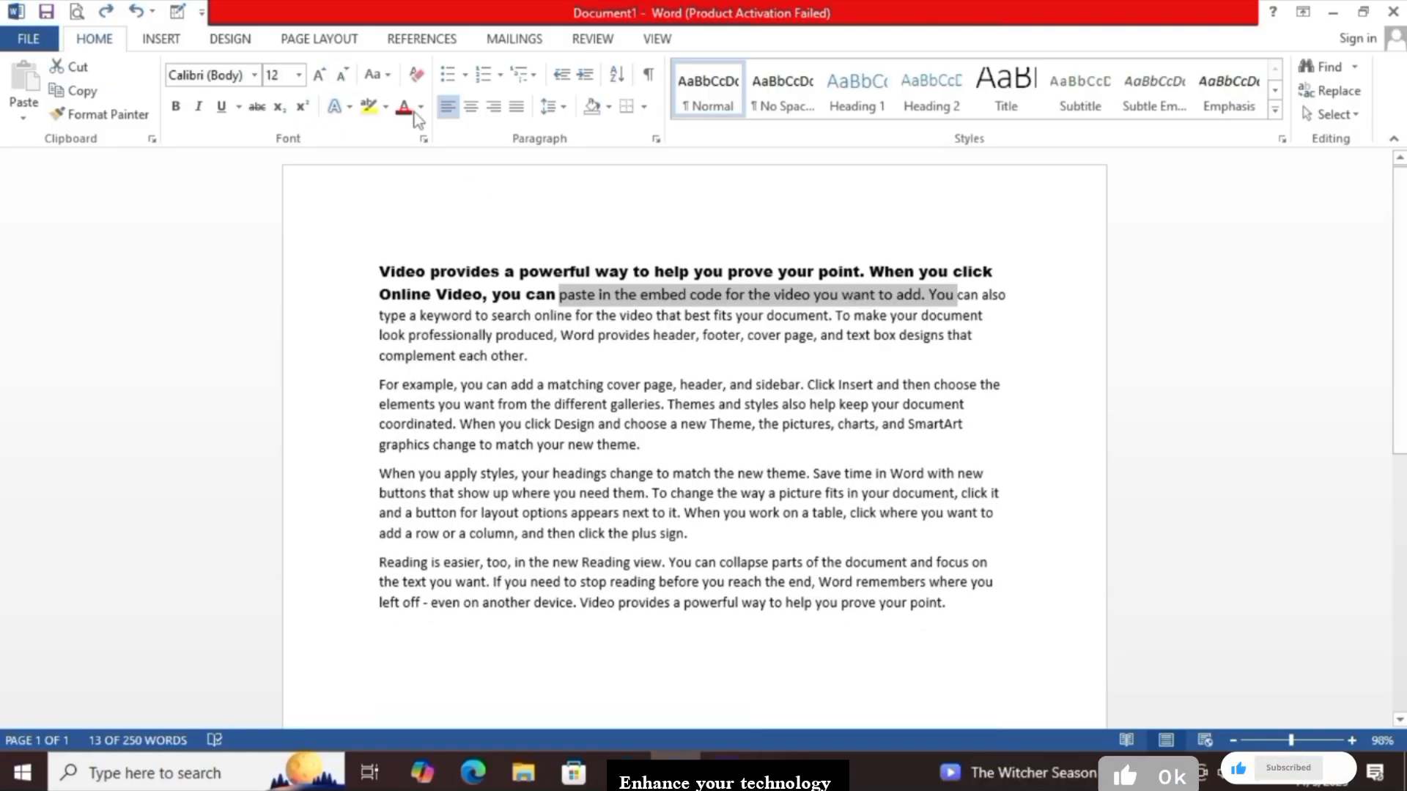
Increase the font size of the selected "paste in the embed code" passage in increments up to 24
{"action": "left_click", "coordinate": [320, 76]}
{"action": "left_click", "coordinate": [320, 76]}
{"action": "left_click", "coordinate": [320, 76]}
{"action": "left_click", "coordinate": [320, 76]}
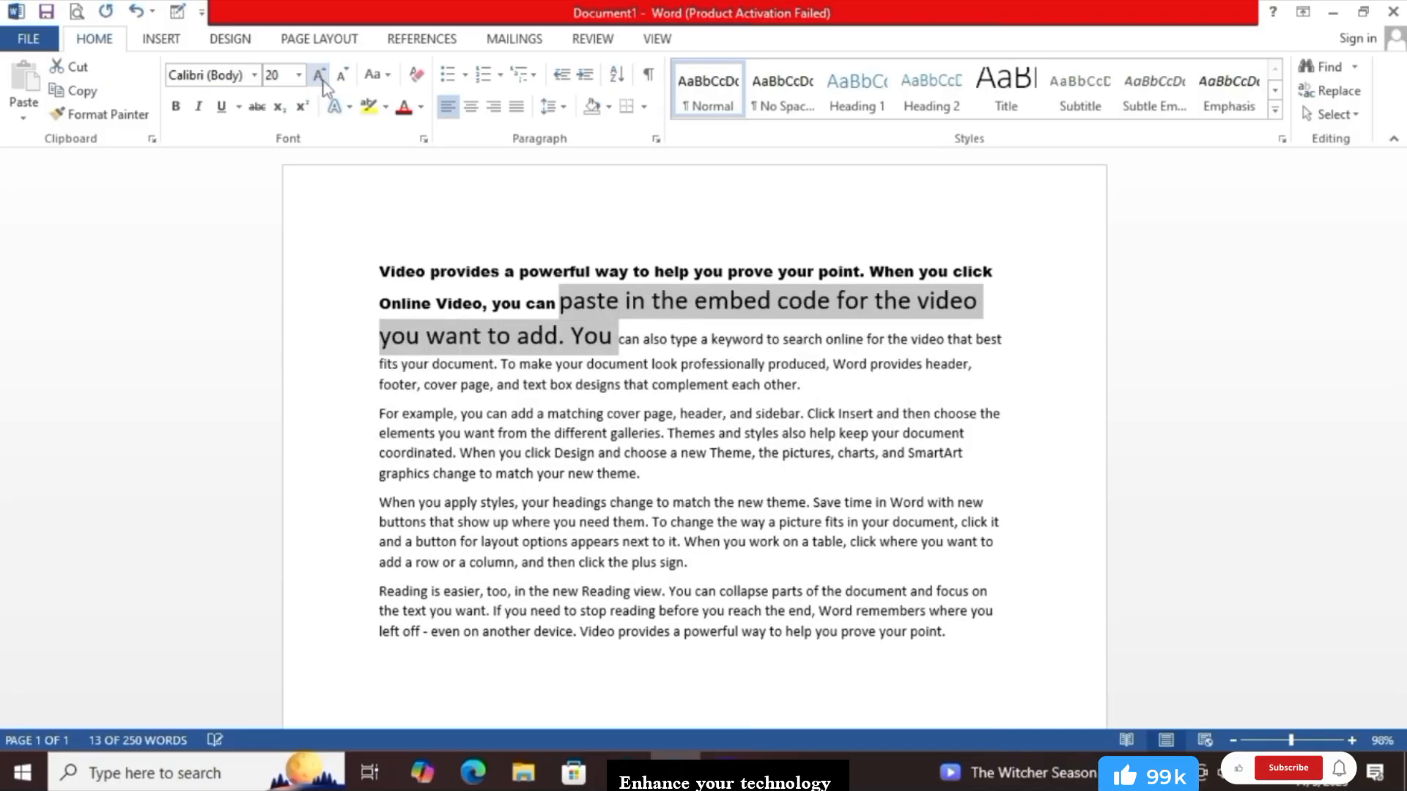
{"action": "left_click", "coordinate": [321, 76]}
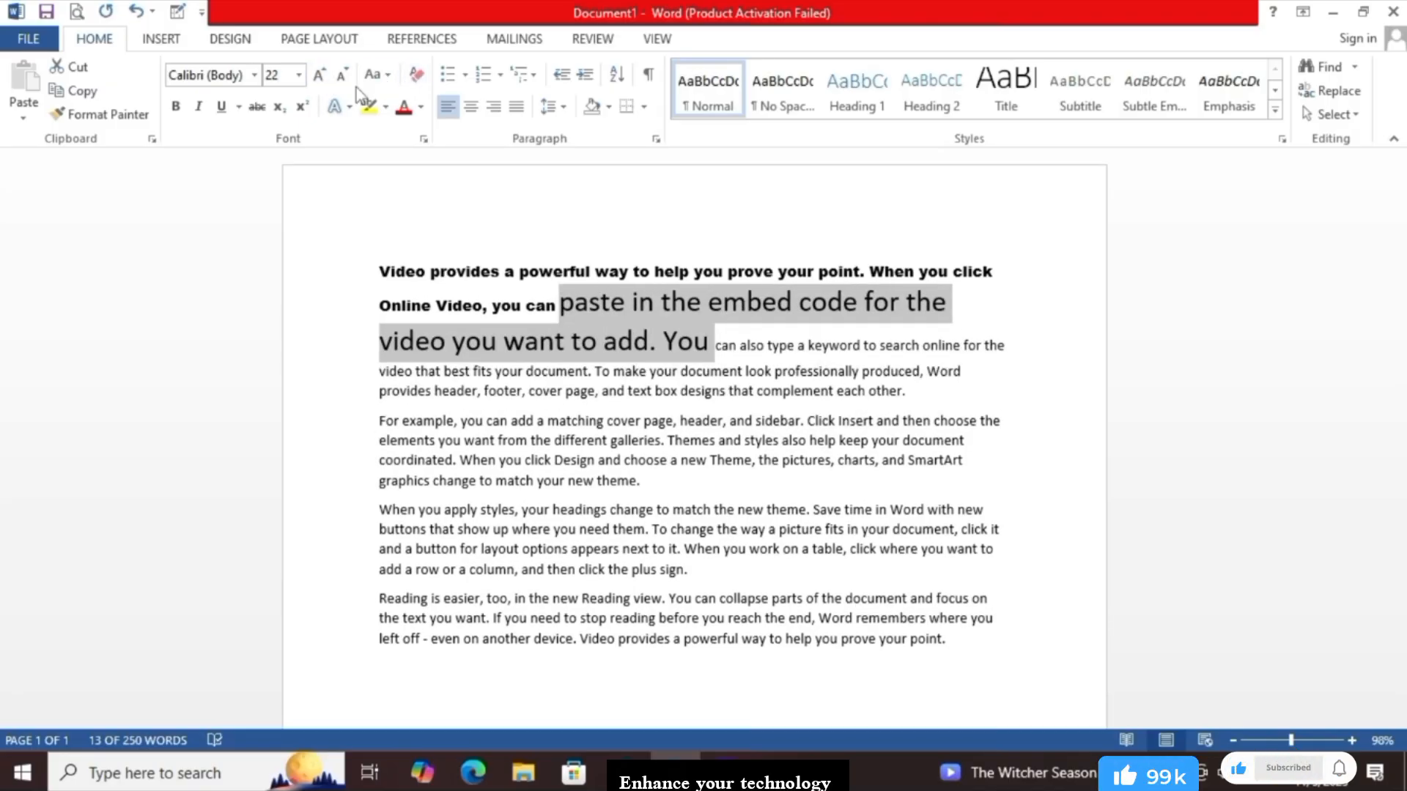
{"action": "left_click", "coordinate": [320, 77]}
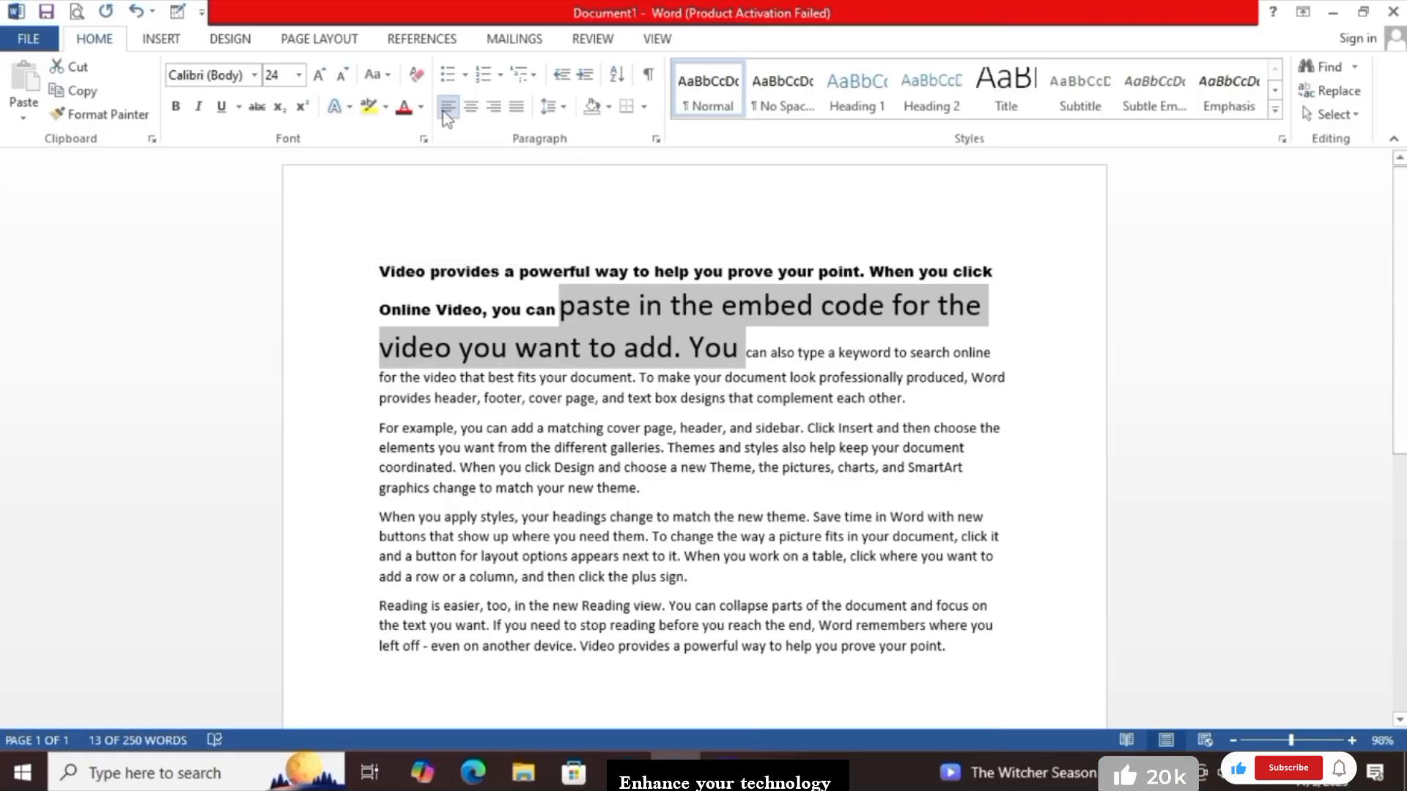
Change the case of the selected "paste in the embed code" passage to UPPERCASE and finally to lowercase
{"action": "left_click", "coordinate": [389, 78]}
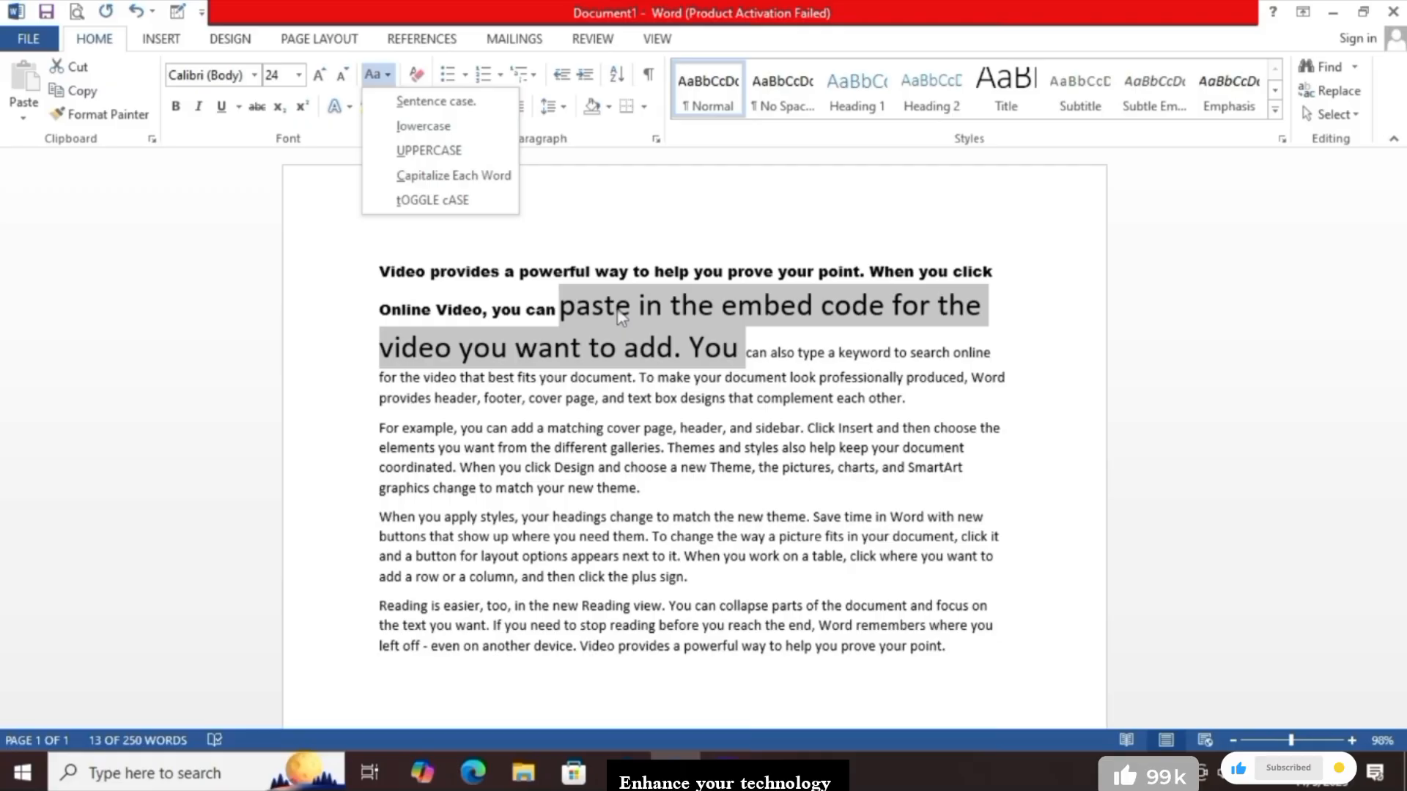
{"action": "left_click", "coordinate": [424, 149]}
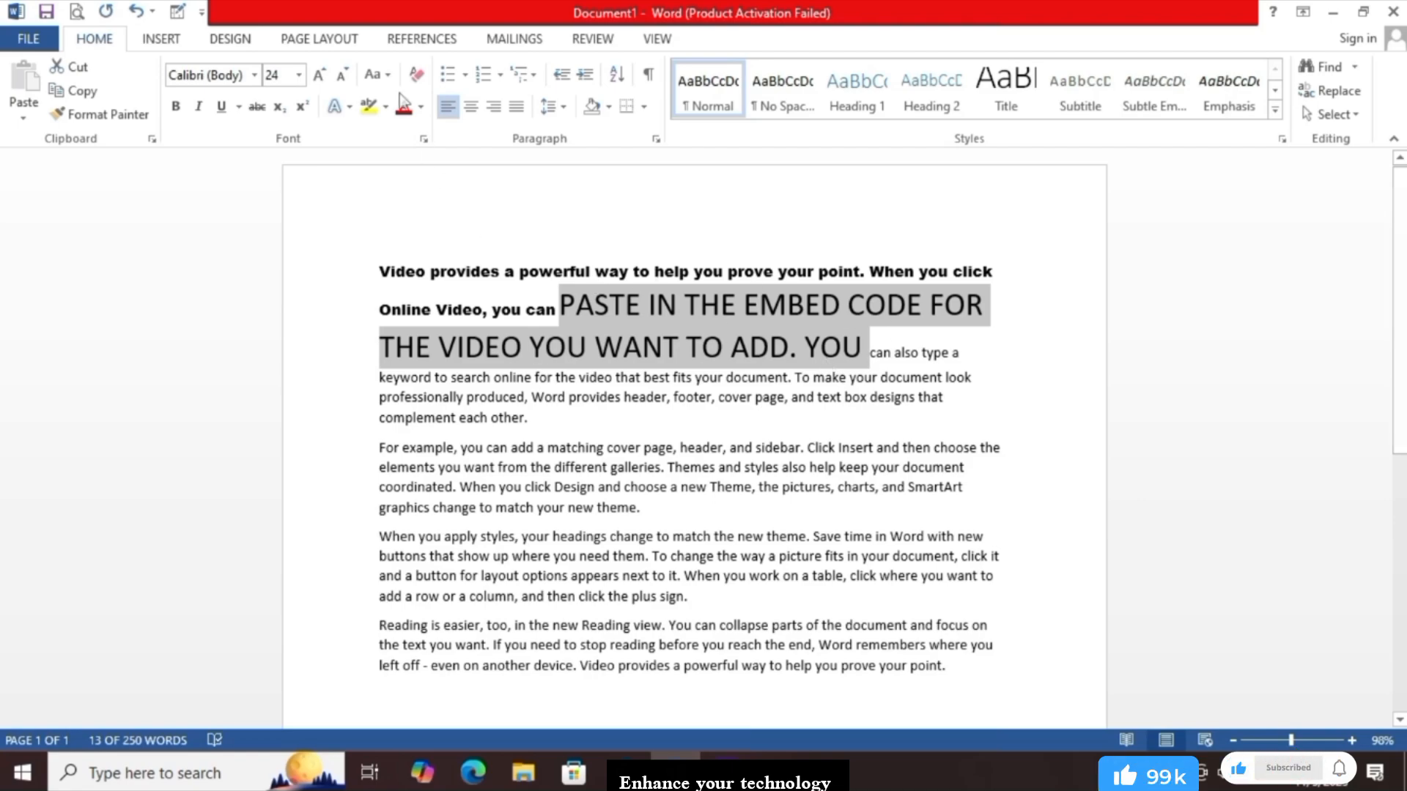
{"action": "left_click", "coordinate": [375, 74]}
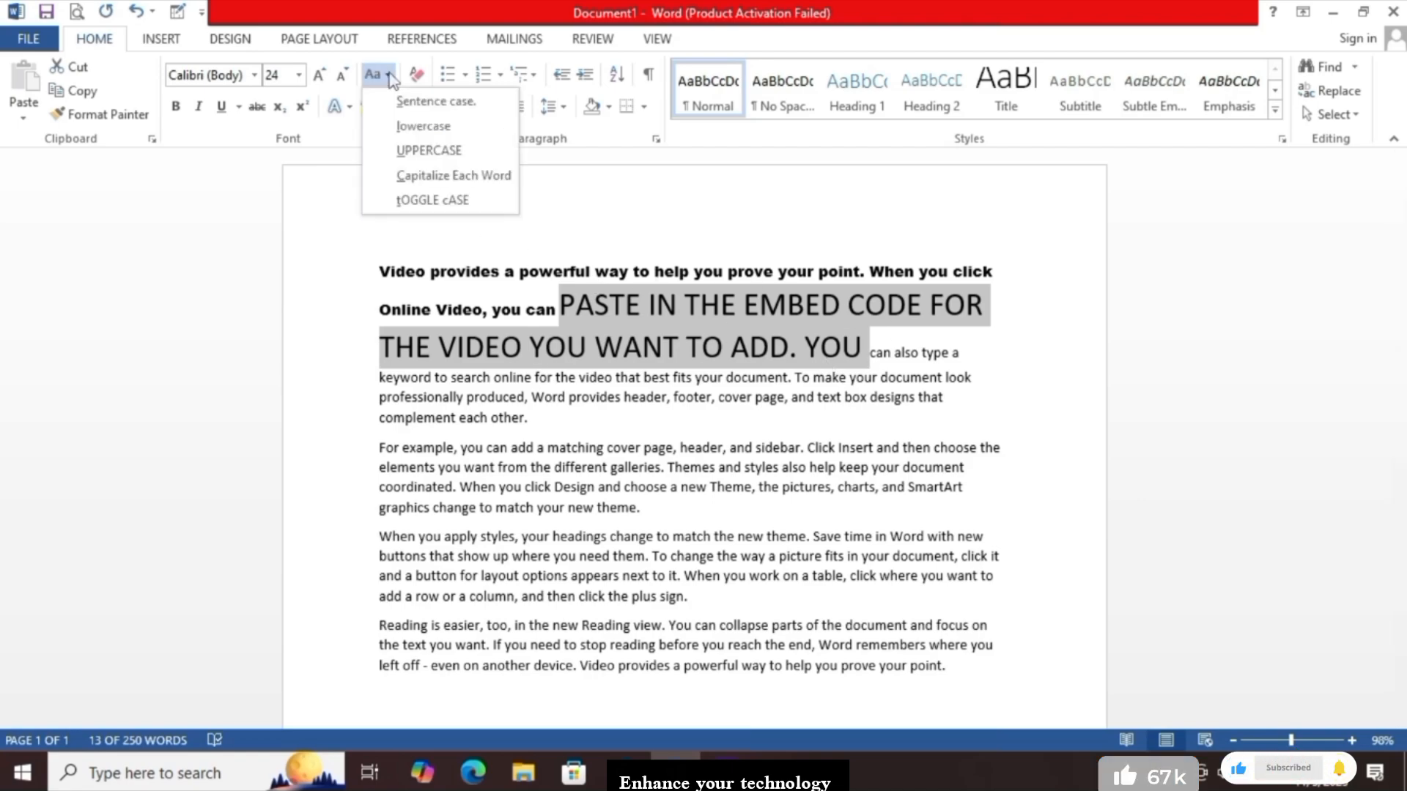
{"action": "left_click", "coordinate": [425, 126]}
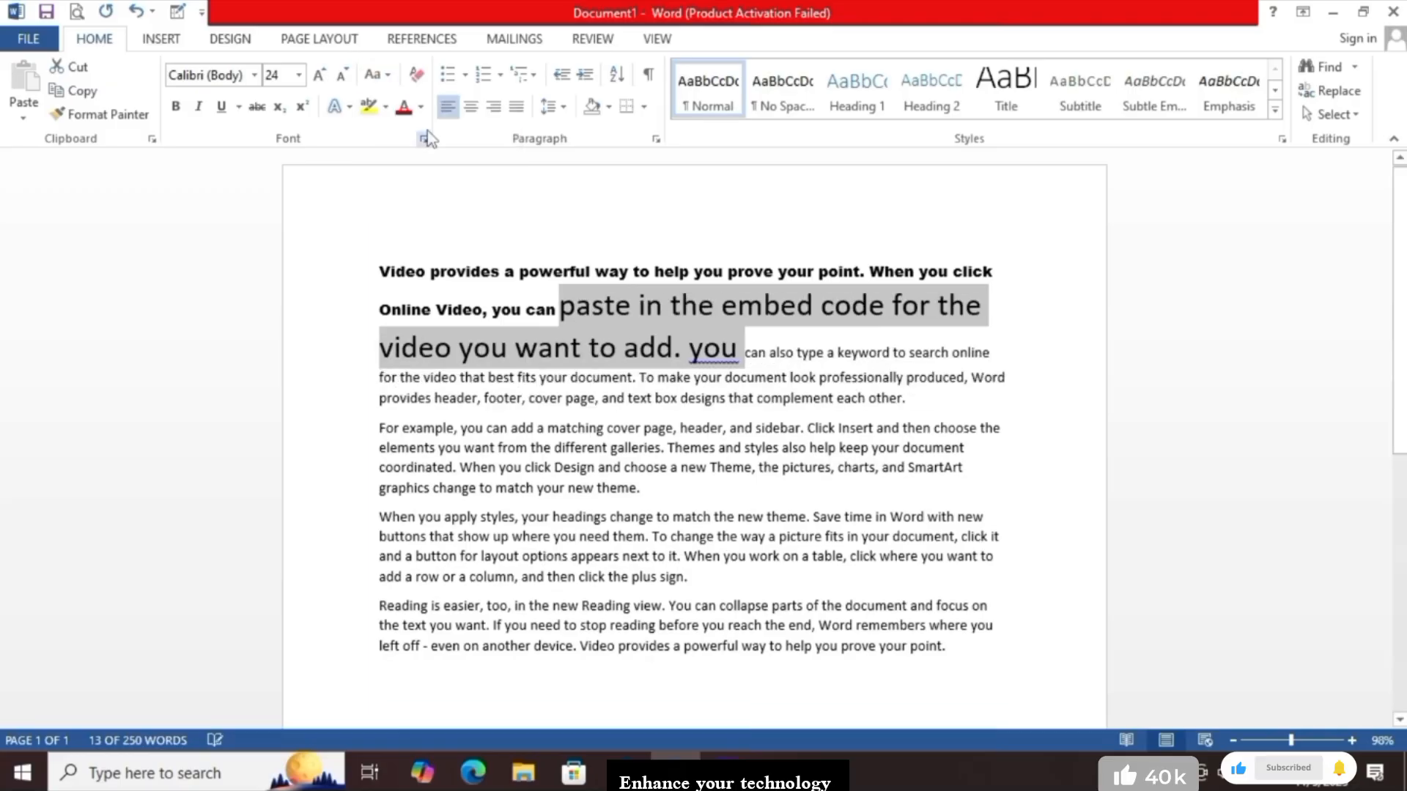
Change the case of the selected "paste in the embed code" passage to Capitalize Each Word and finally to tOGGLE cASE
{"action": "left_click", "coordinate": [388, 71]}
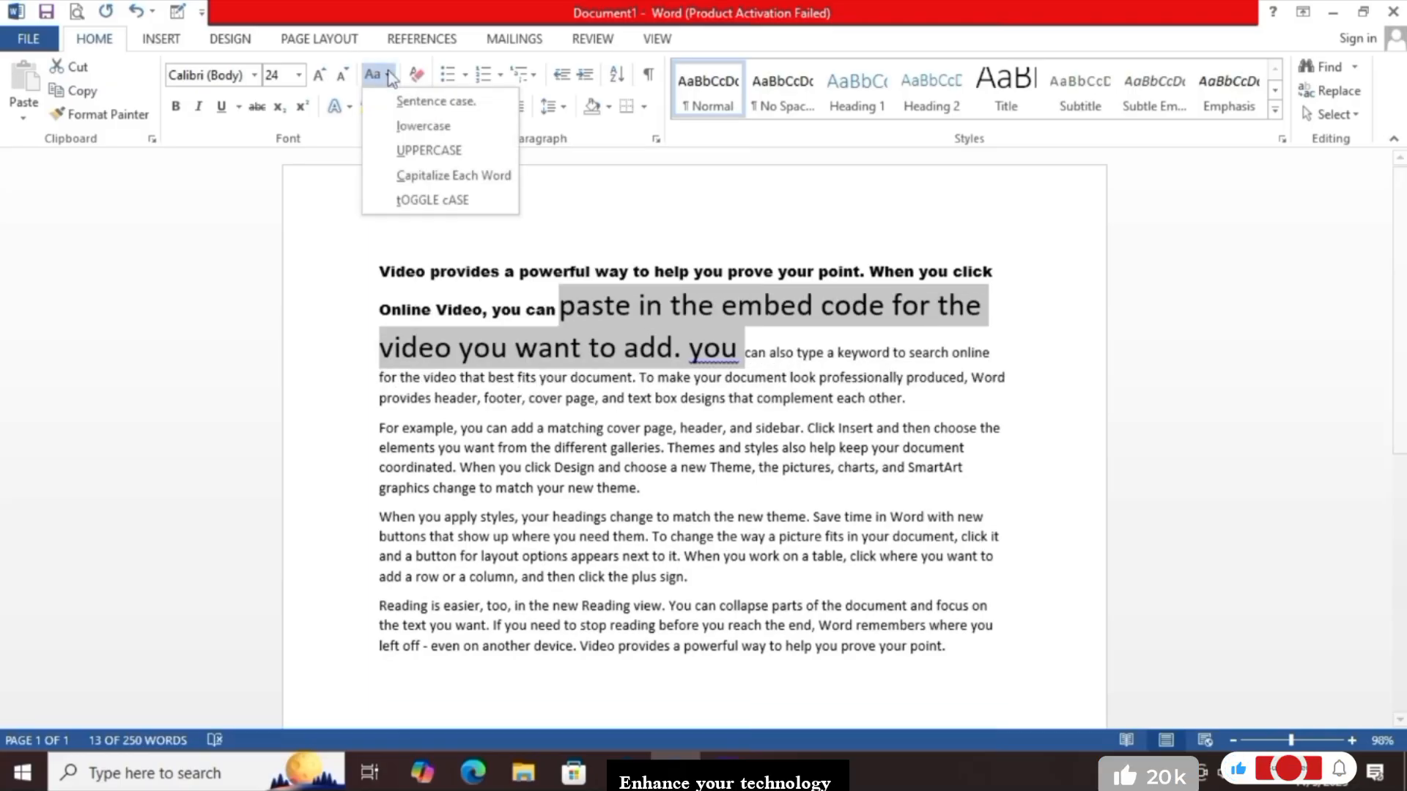
{"action": "left_click", "coordinate": [458, 175]}
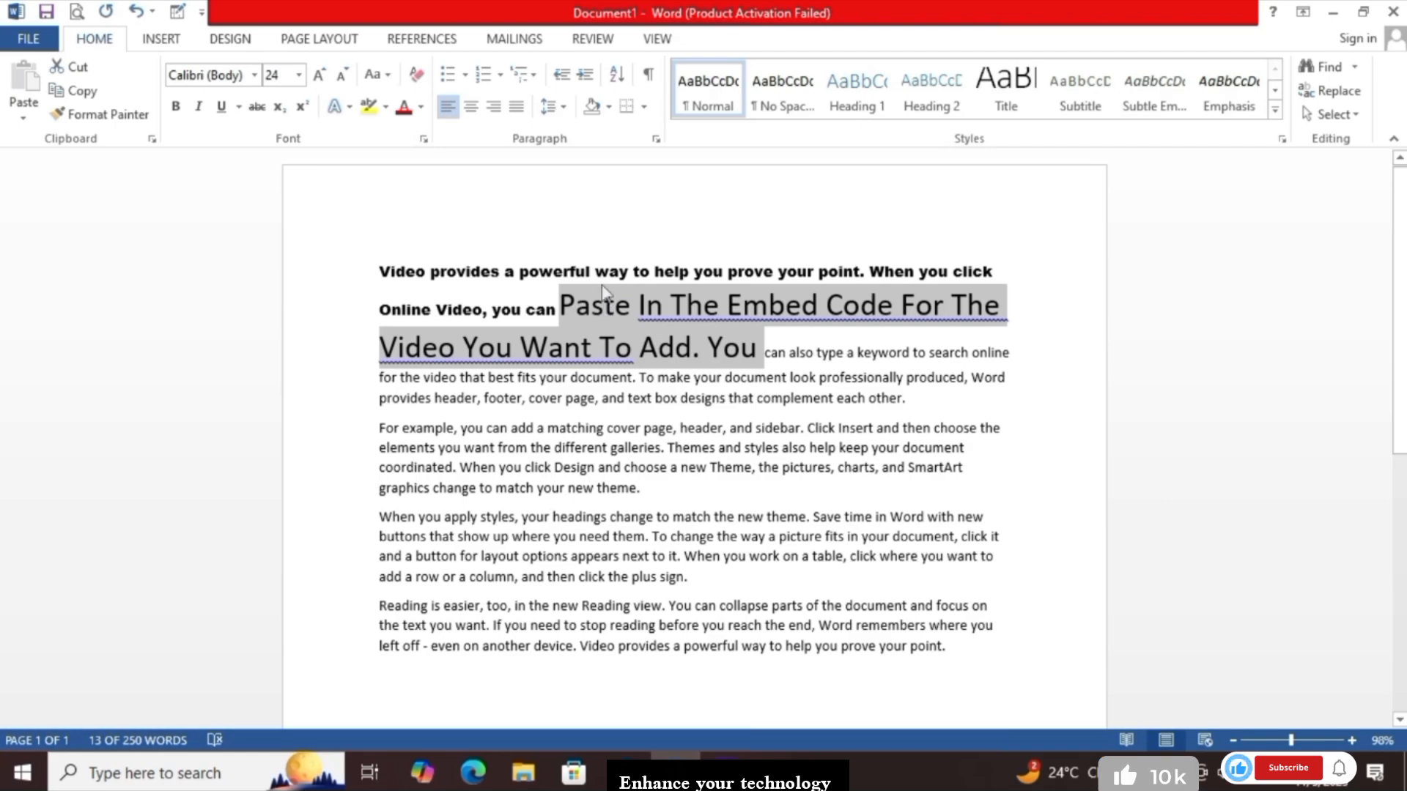
{"action": "left_click", "coordinate": [390, 75]}
{"action": "key", "text": "Escape"}
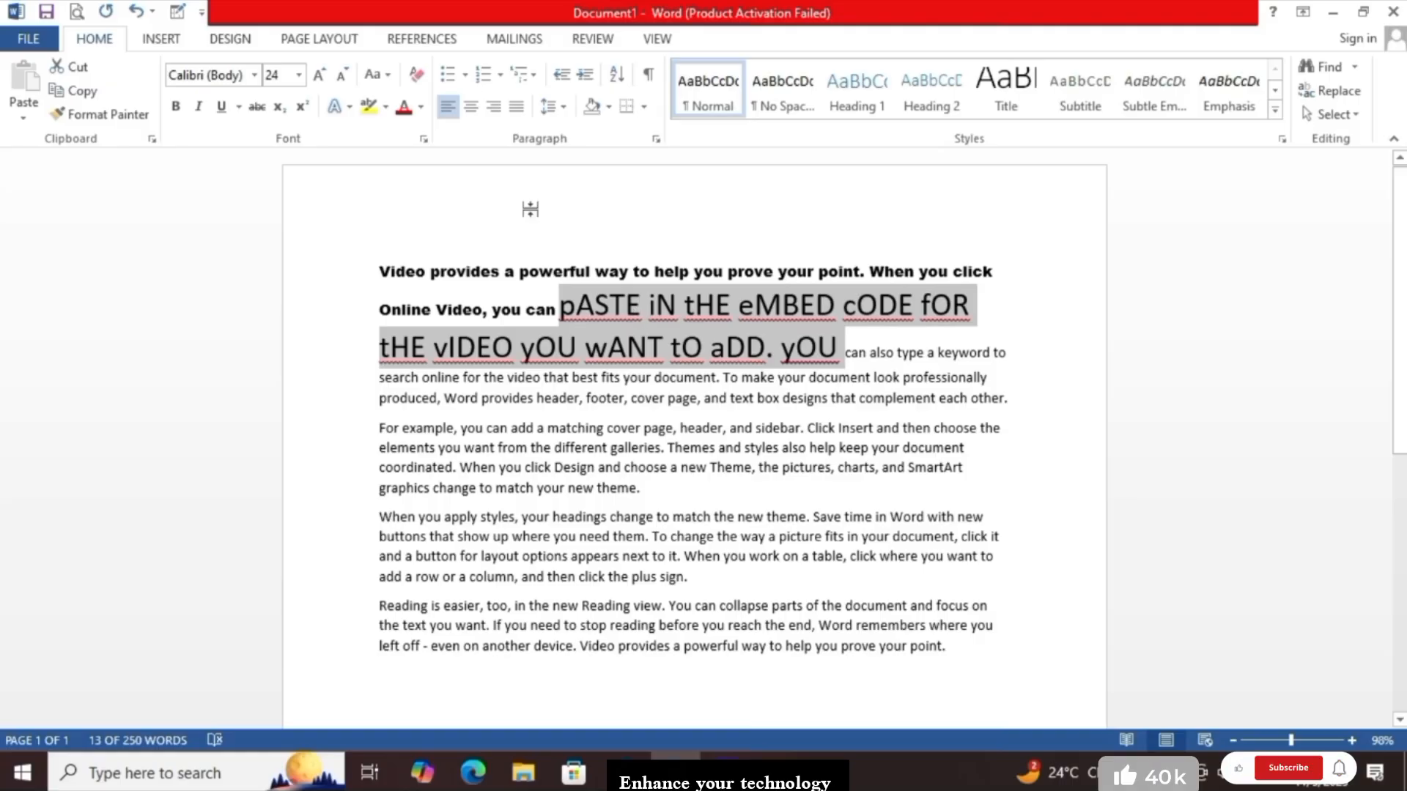
{"action": "left_click", "coordinate": [390, 78]}
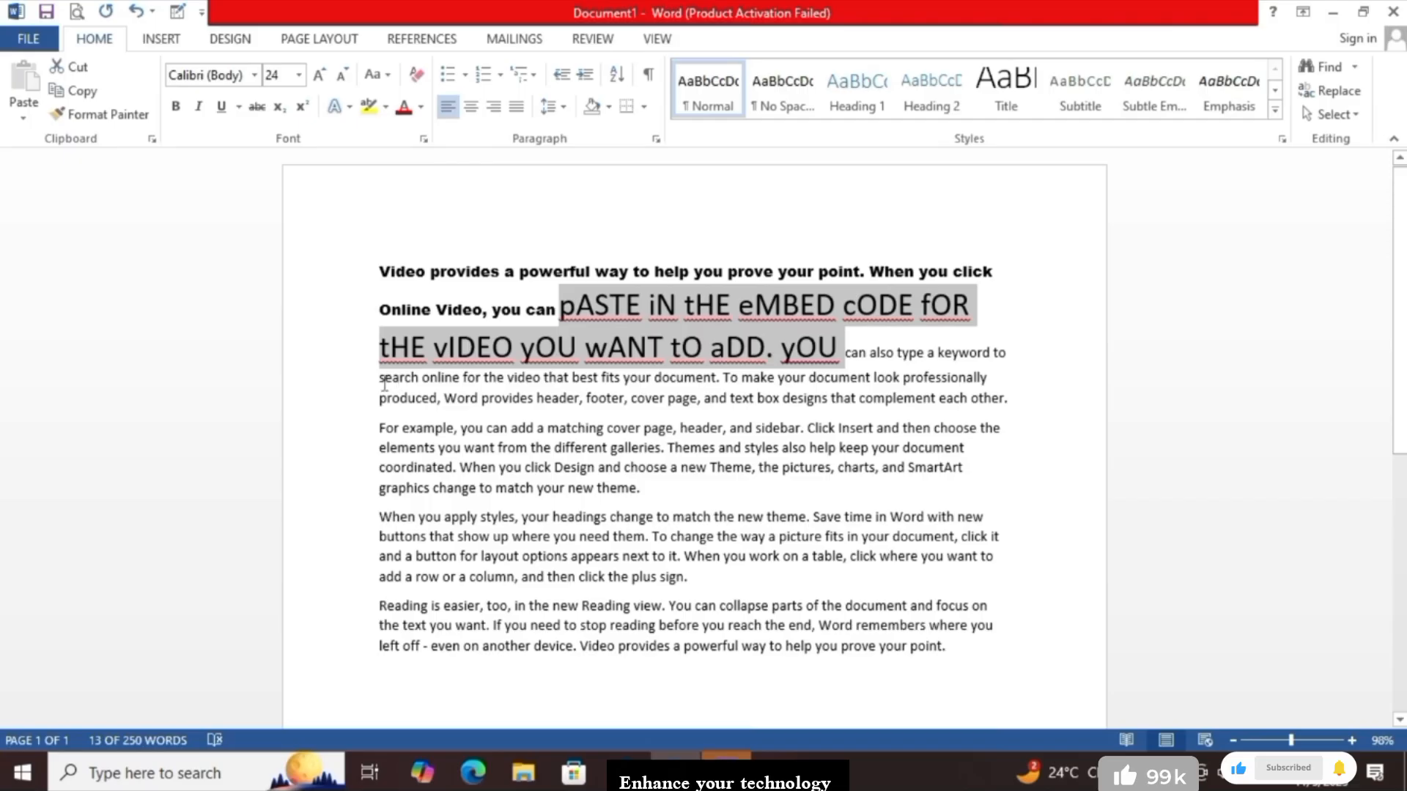
Increase the font size of the line "search online for the video" through "look professionally" in increments up to 18
{"action": "left_click_drag", "start_coordinate": [384, 385], "coordinate": [936, 379]}
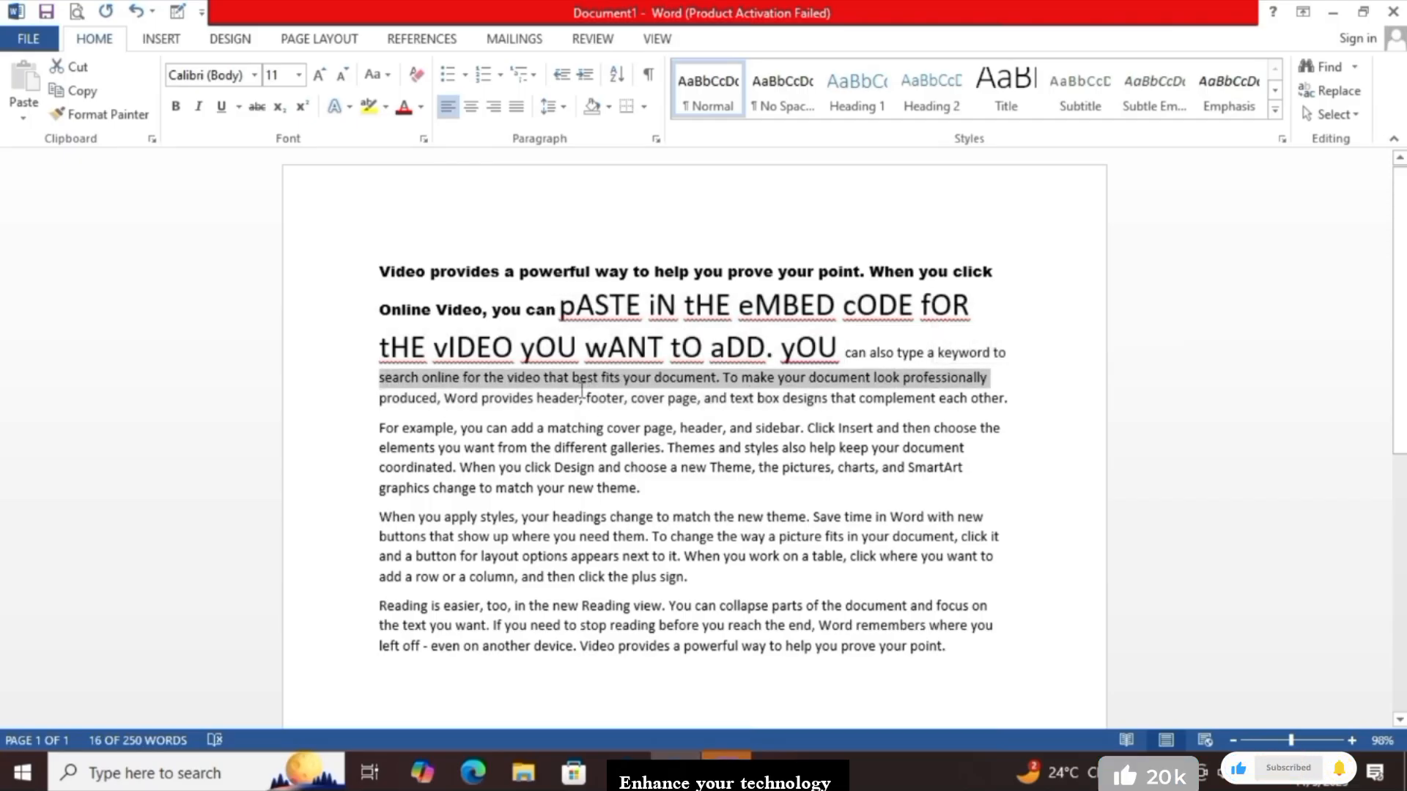
{"action": "left_click", "coordinate": [319, 75]}
{"action": "left_click", "coordinate": [319, 76]}
{"action": "left_click", "coordinate": [319, 76]}
{"action": "left_click", "coordinate": [319, 75]}
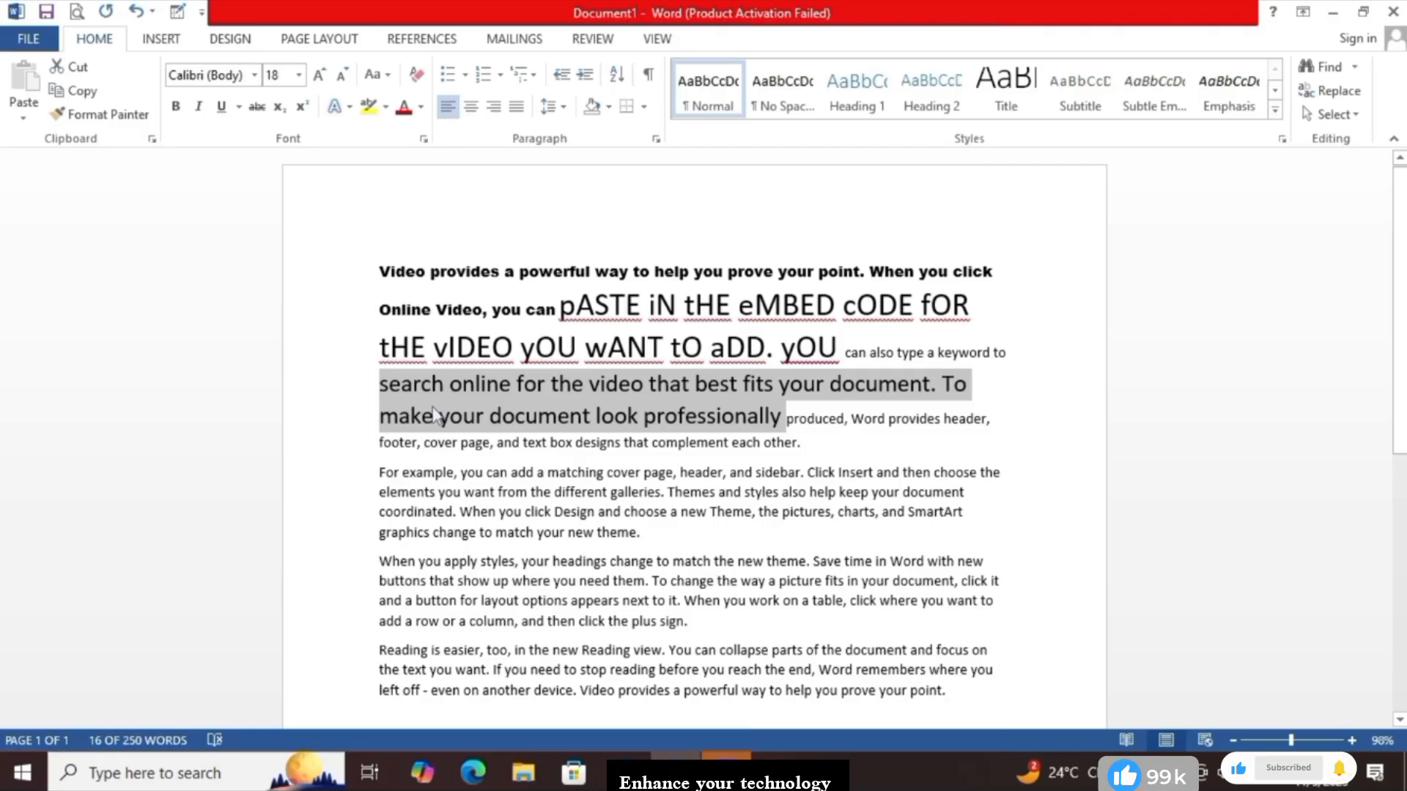
Make the "search online for the video" passage bold, italic and underlined
{"action": "left_click", "coordinate": [176, 107]}
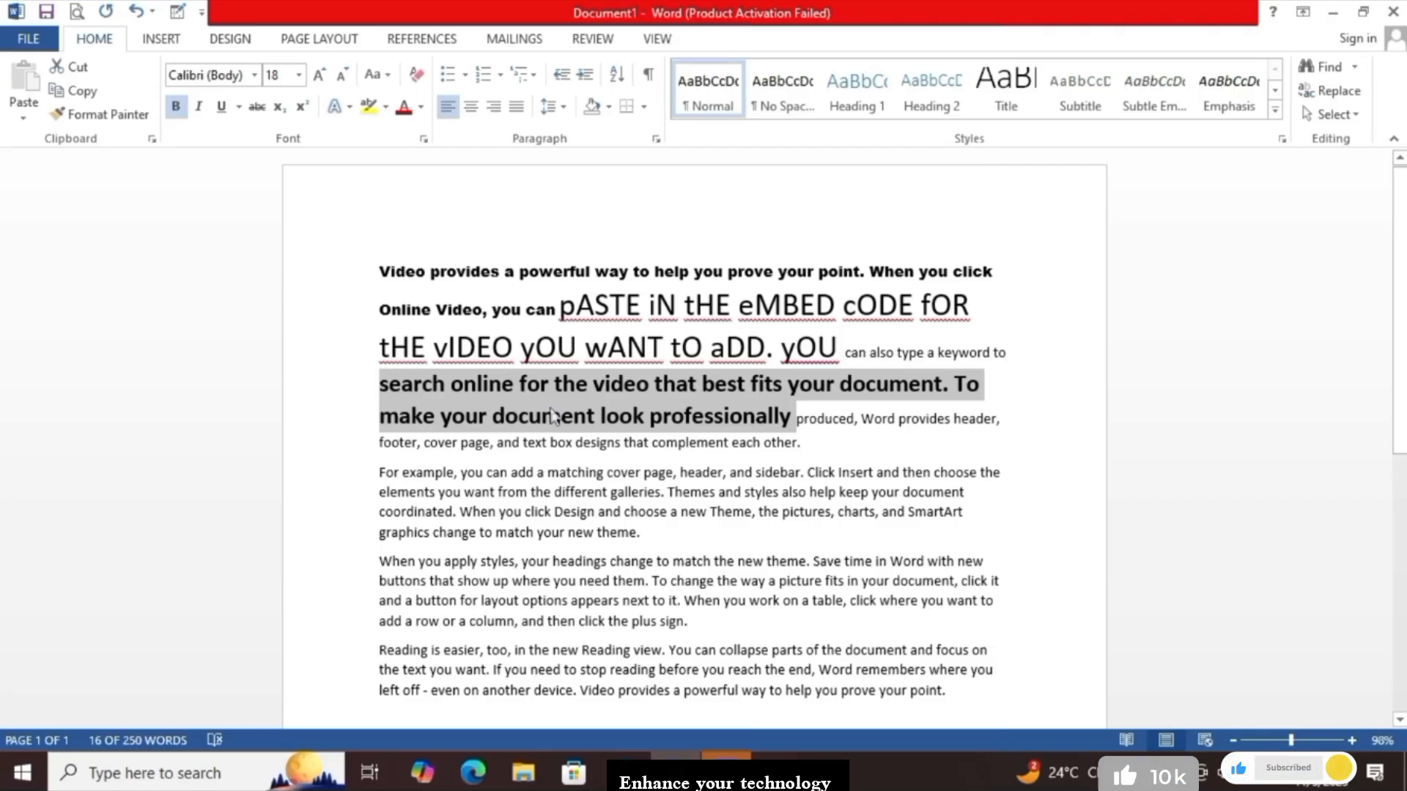
{"action": "left_click", "coordinate": [200, 109]}
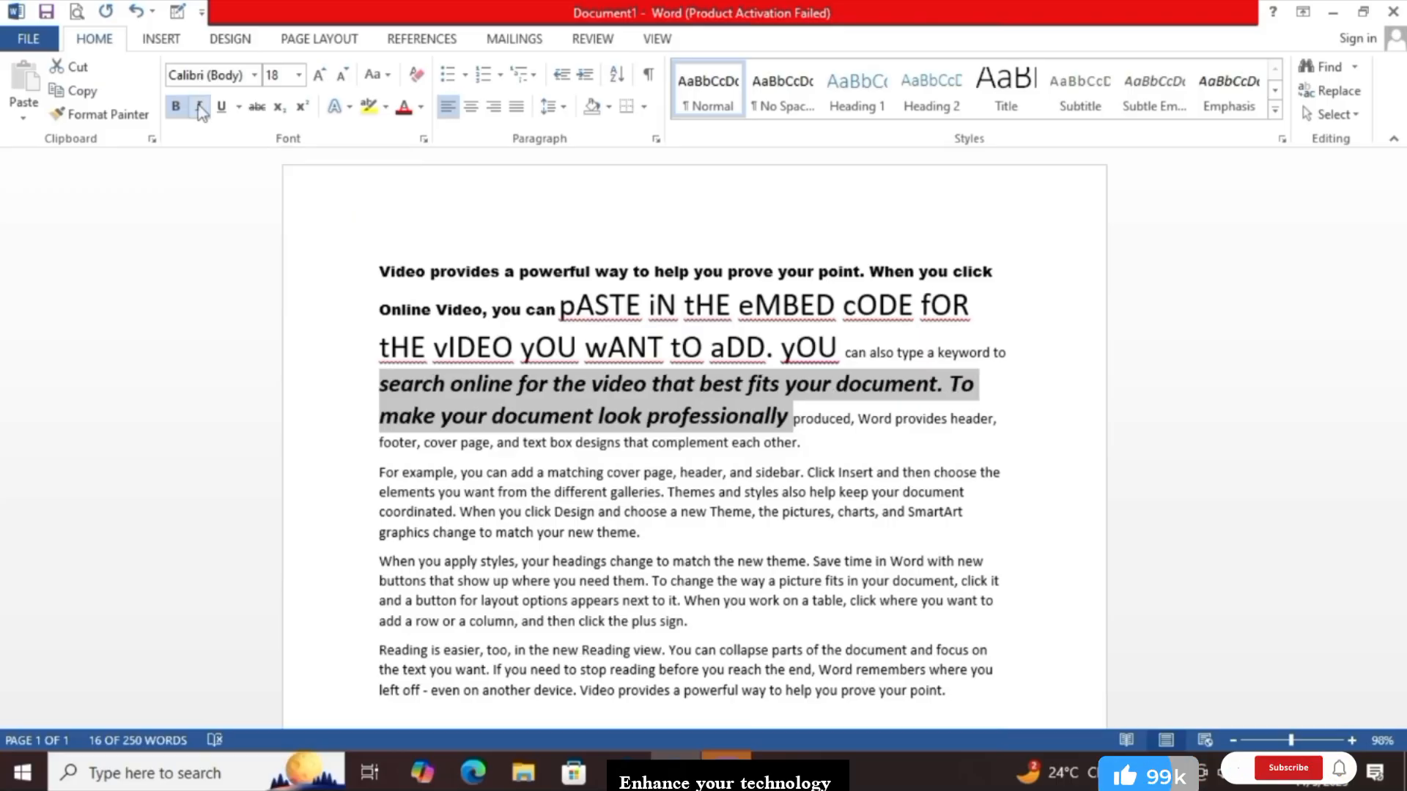
{"action": "left_click", "coordinate": [487, 408]}
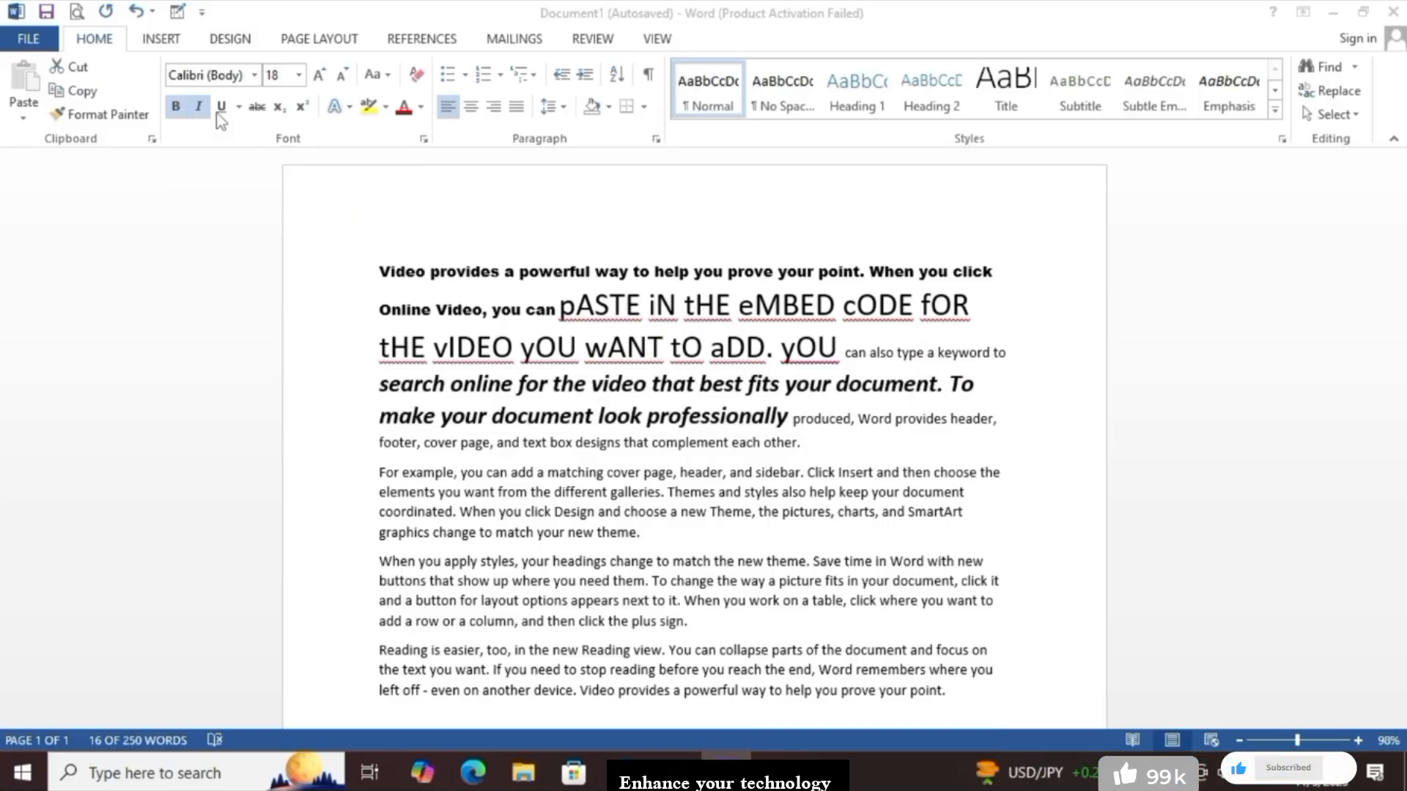
{"action": "left_click", "coordinate": [382, 387]}
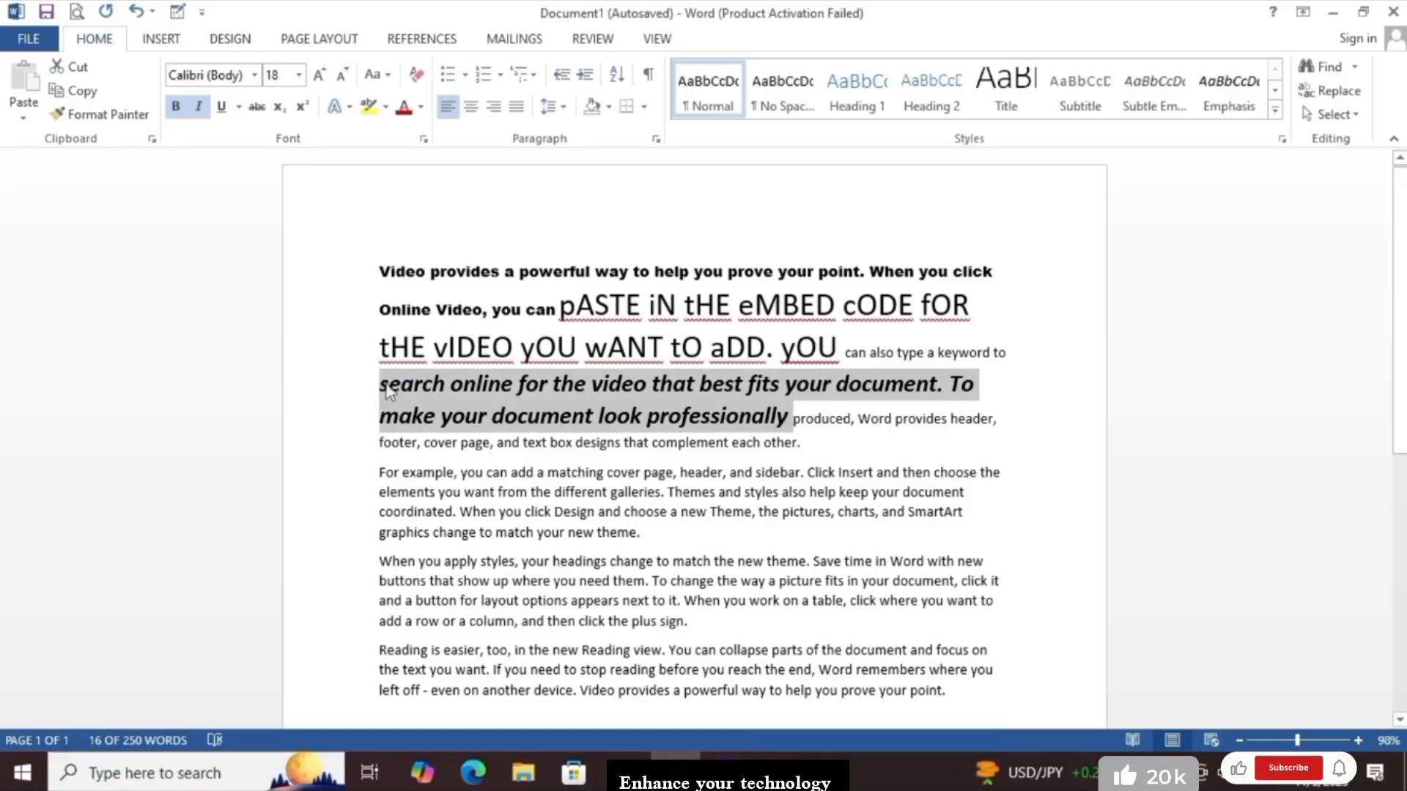
{"action": "left_click", "coordinate": [222, 108]}
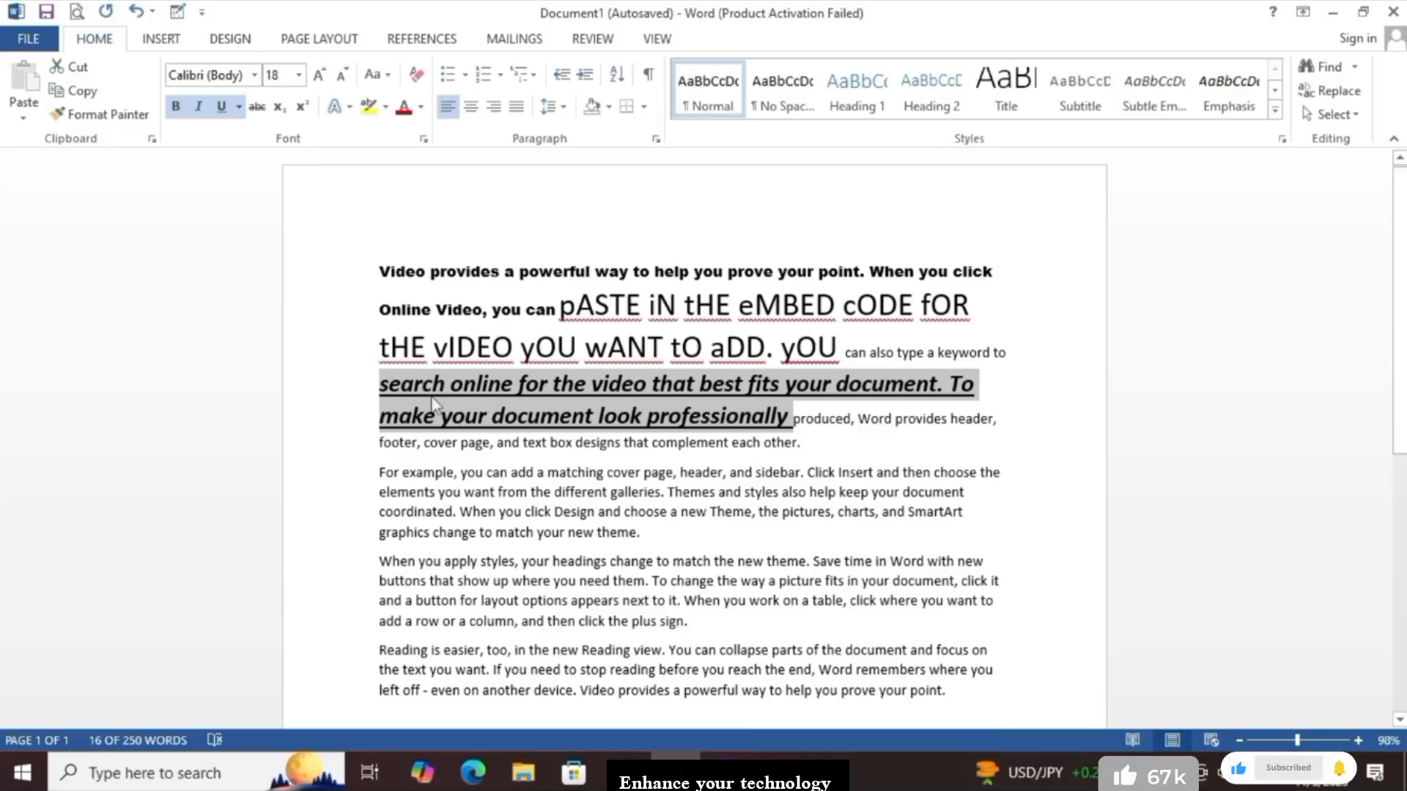
Give the "search online for the video" passage a double underline in a darker theme blue and strike the text through
{"action": "left_click", "coordinate": [240, 109]}
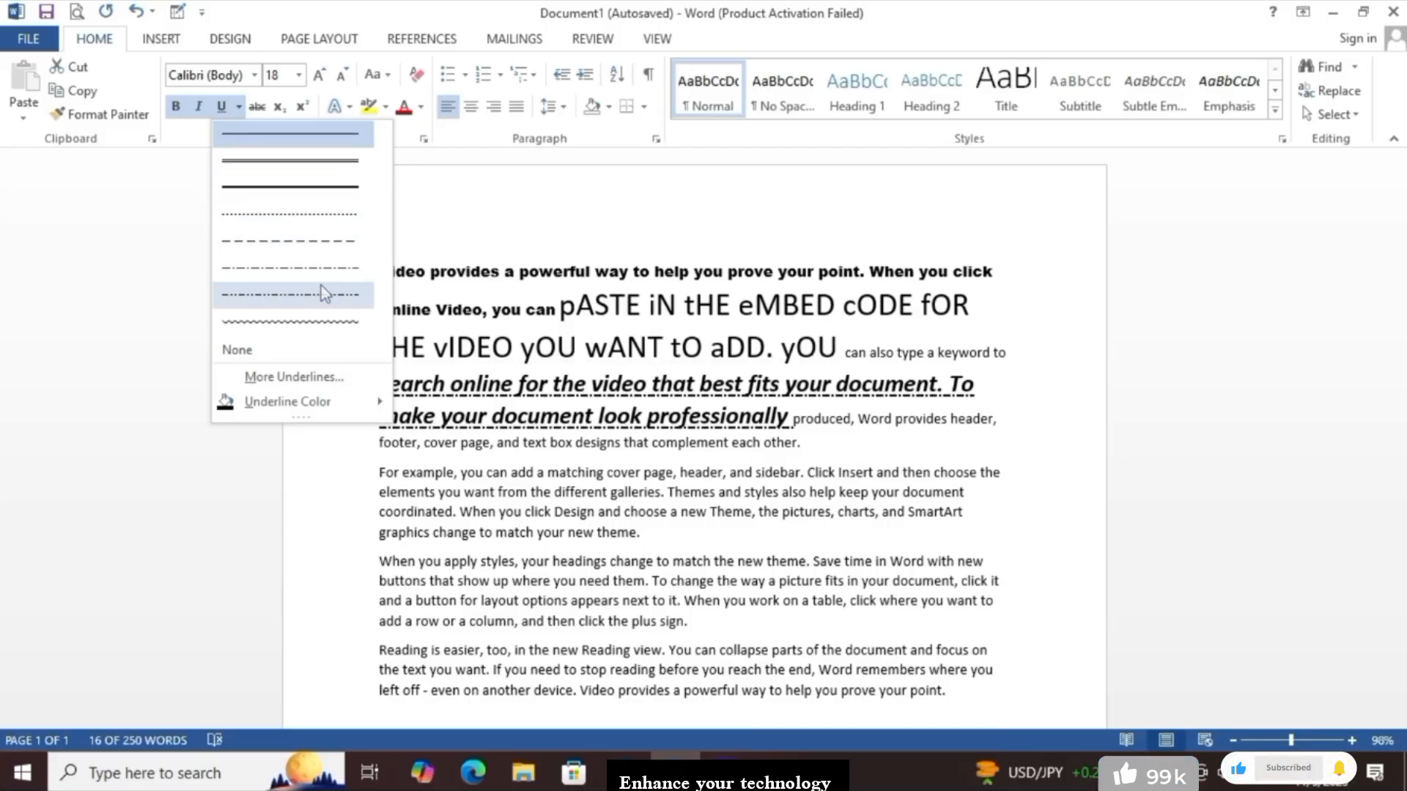
{"action": "left_click", "coordinate": [319, 156]}
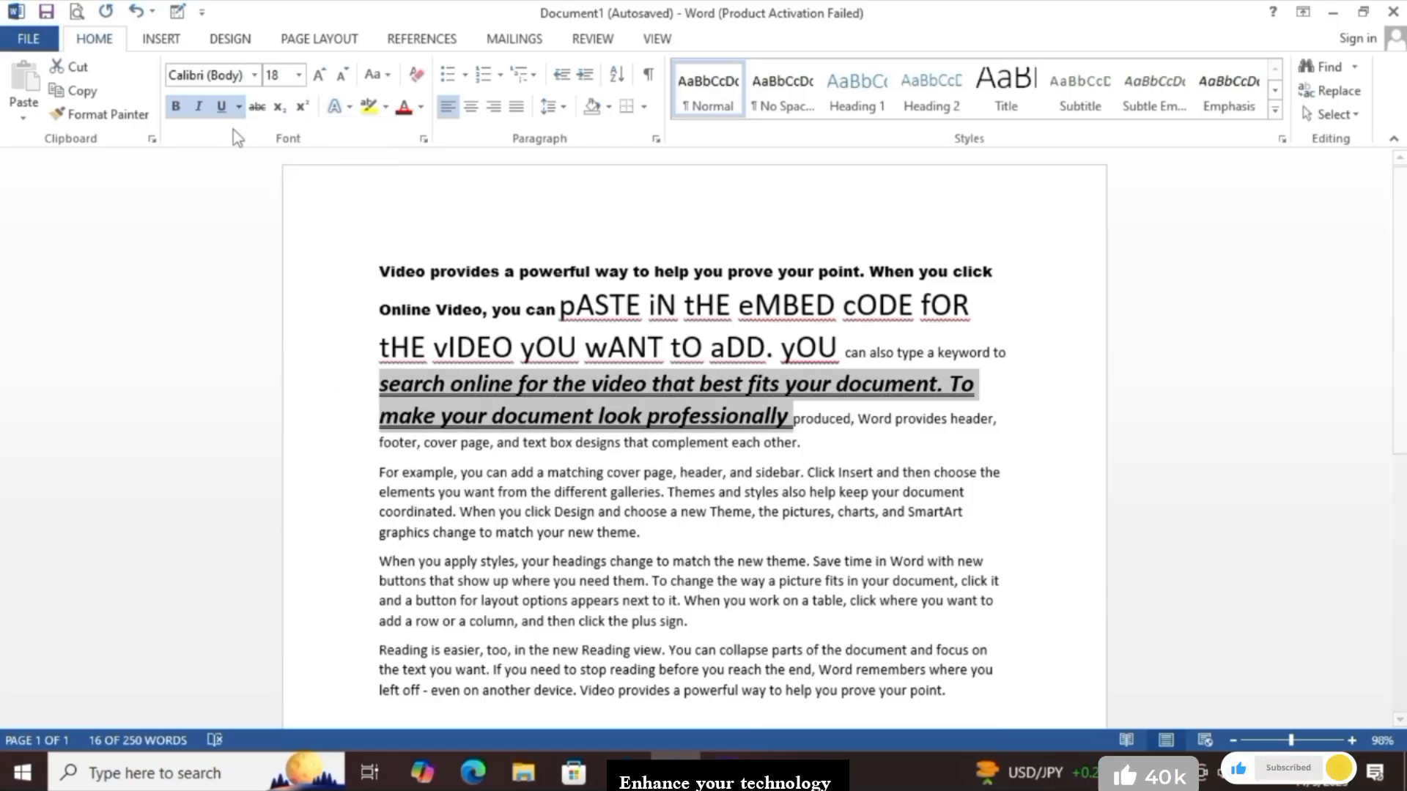
{"action": "left_click", "coordinate": [239, 107]}
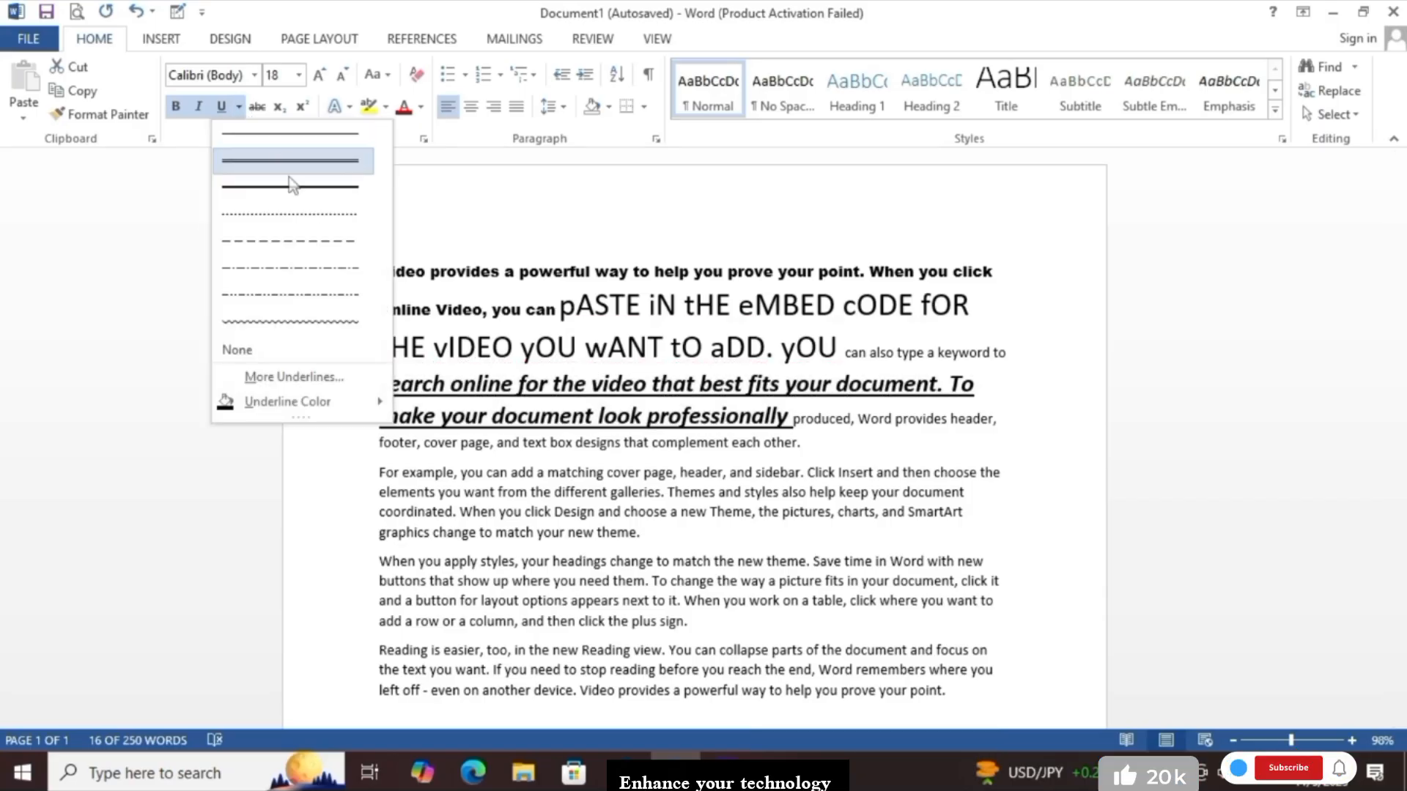
{"action": "mouse_move", "coordinate": [266, 408]}
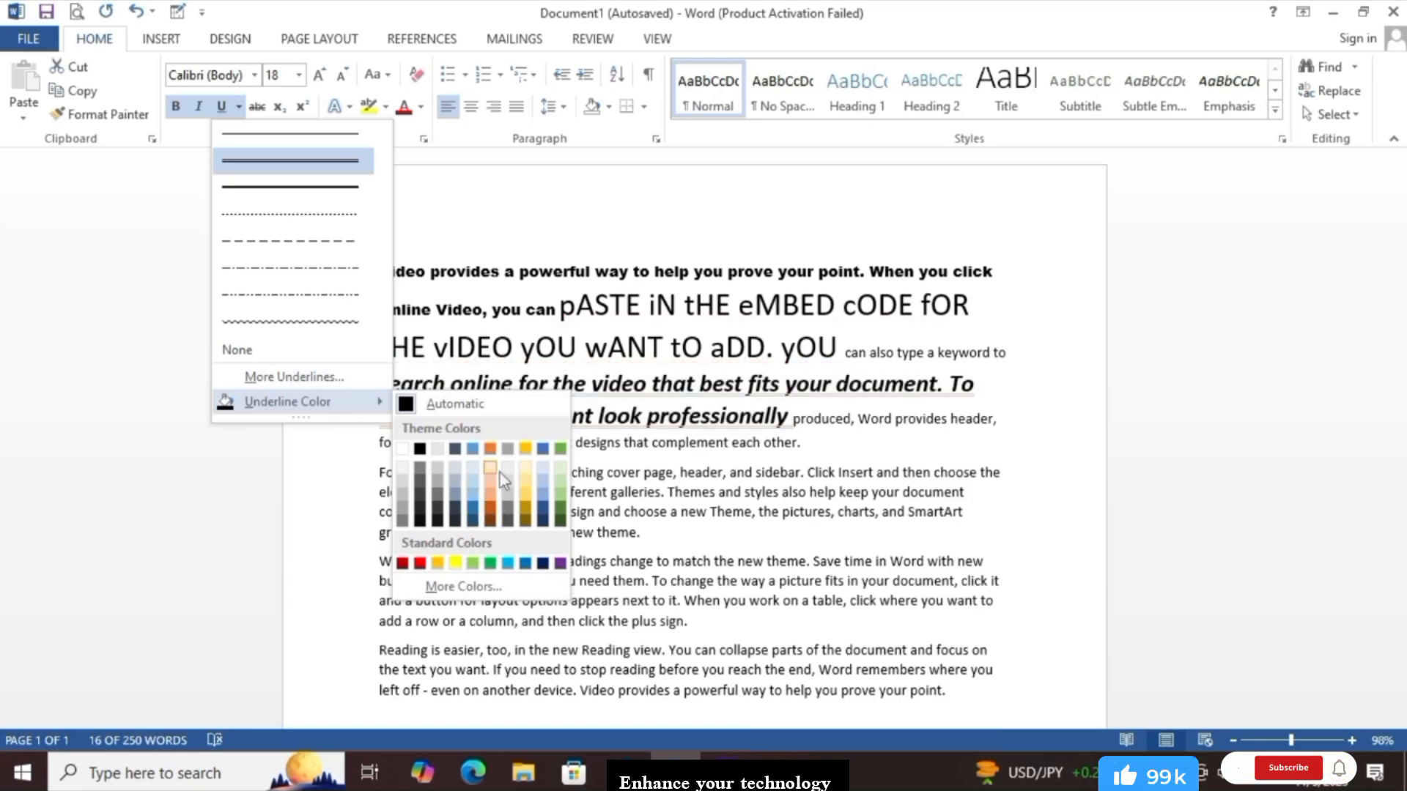
{"action": "left_click", "coordinate": [473, 512]}
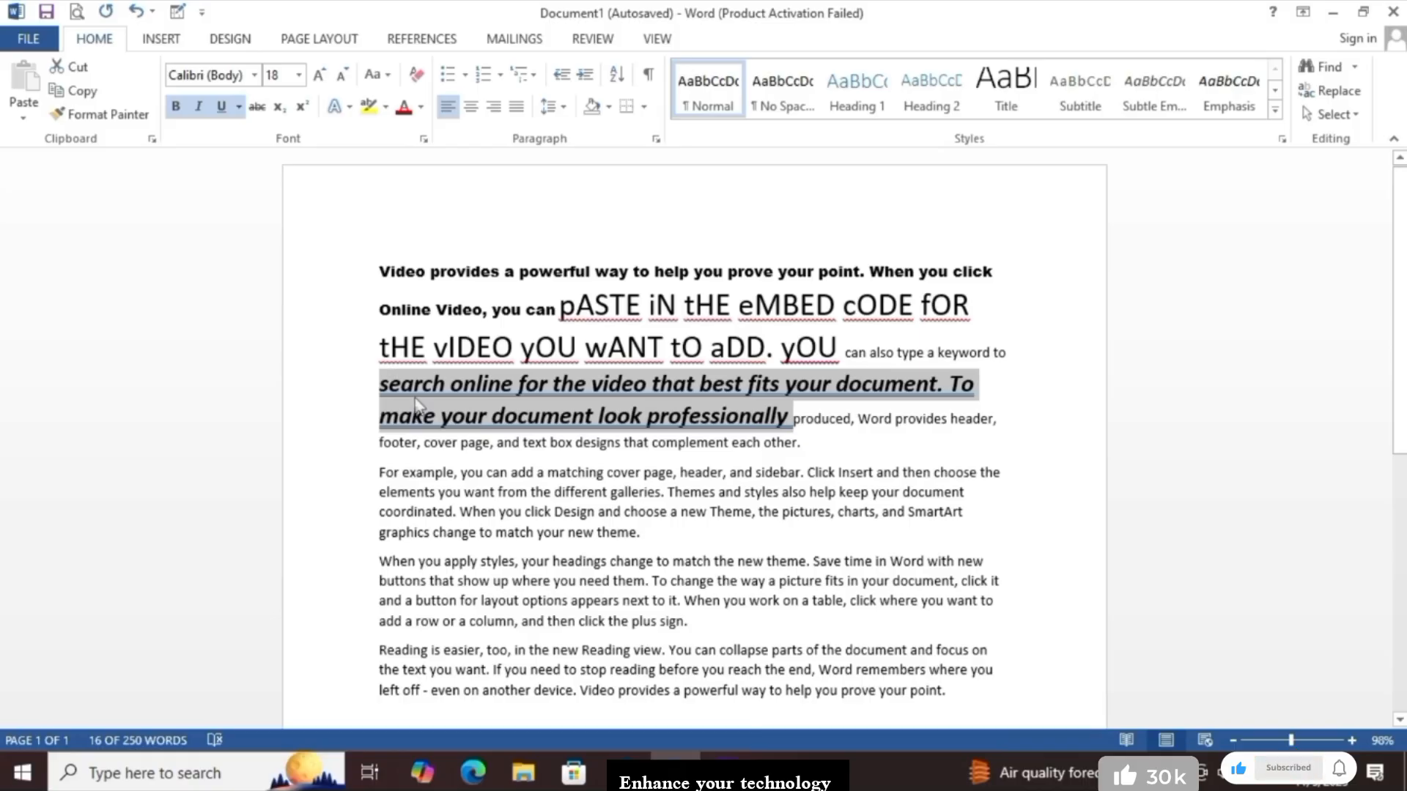
{"action": "left_click", "coordinate": [257, 110]}
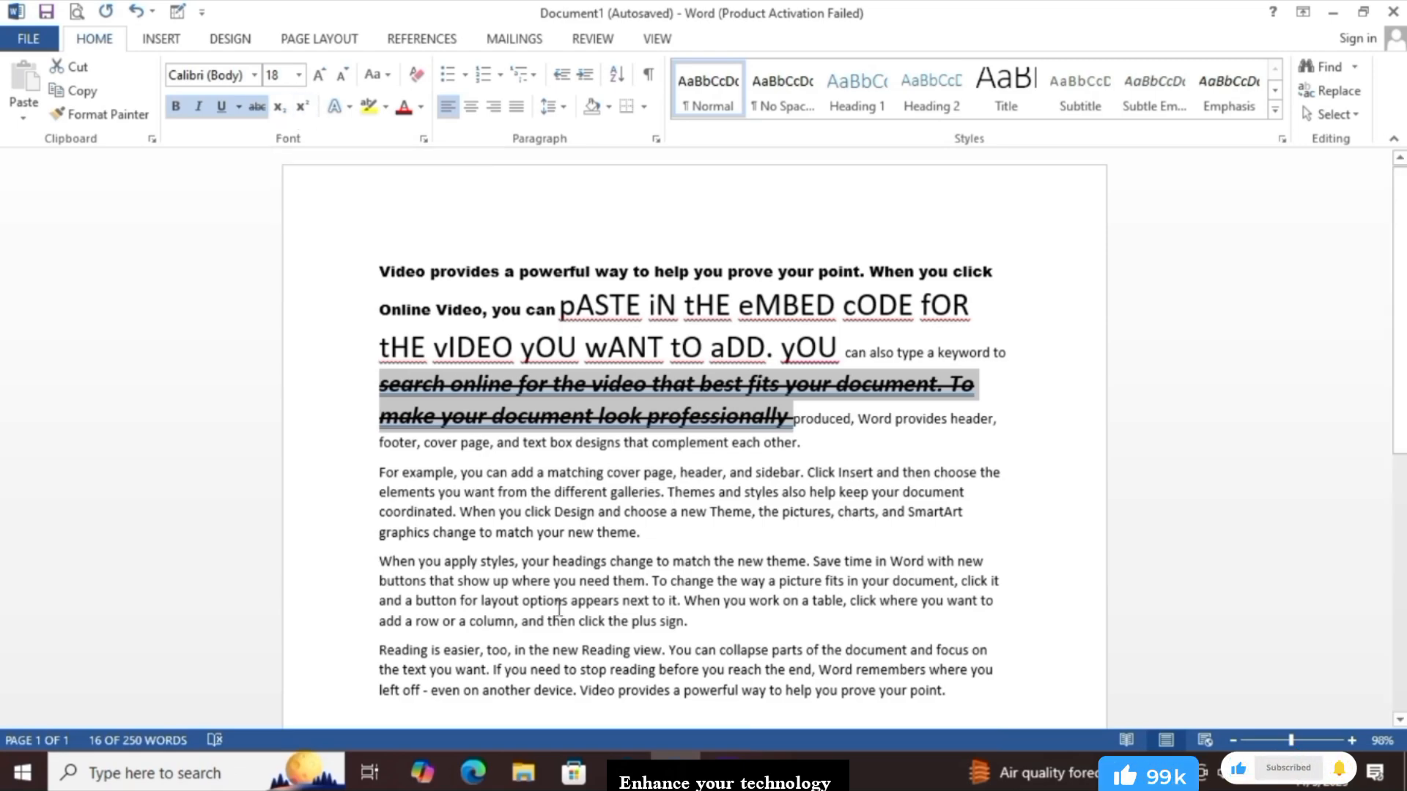
Enter "H2" on two separate lines below the last paragraph
{"action": "scroll", "coordinate": [559, 518], "scroll_direction": "down", "scroll_amount": 5}
{"action": "left_click", "coordinate": [443, 425]}
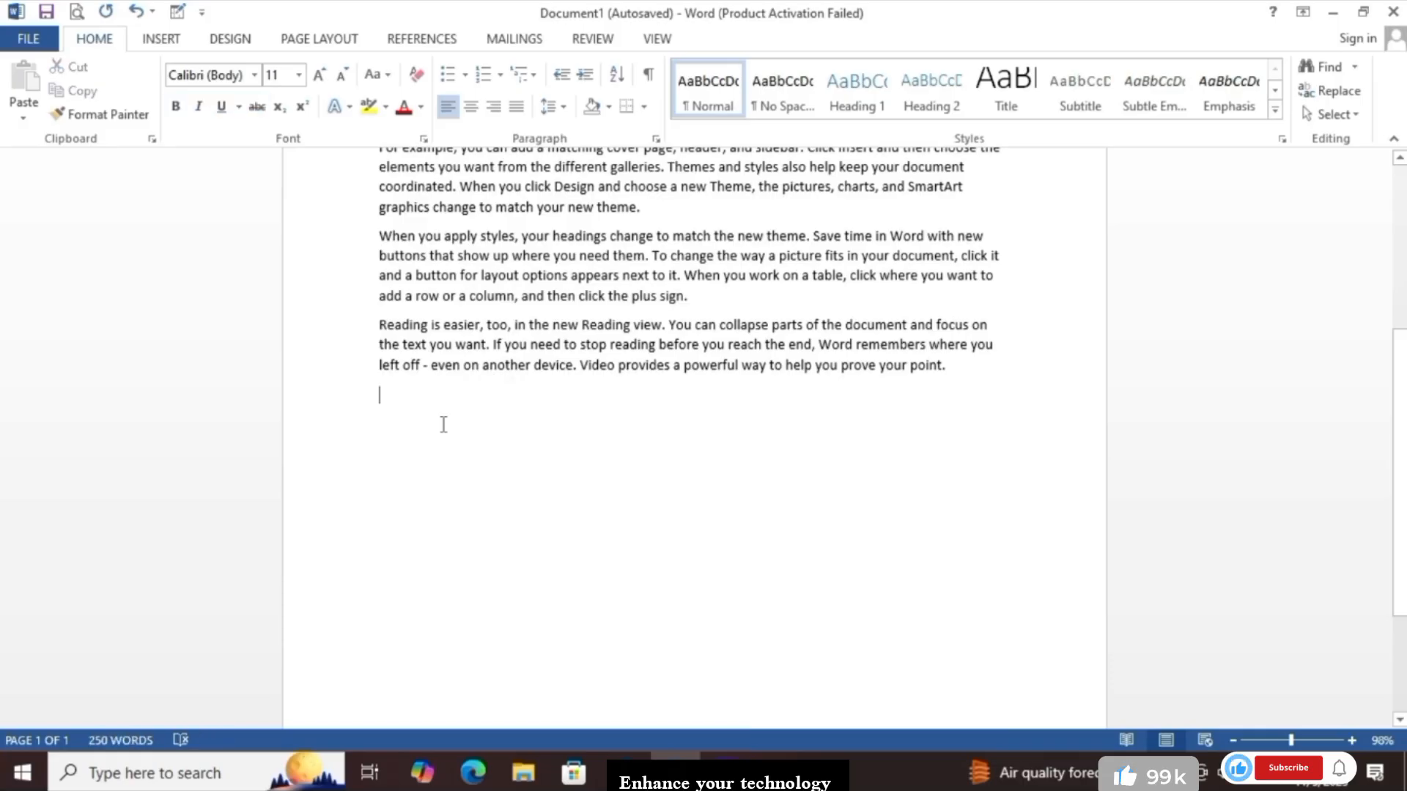
{"action": "type", "text": "H2"}
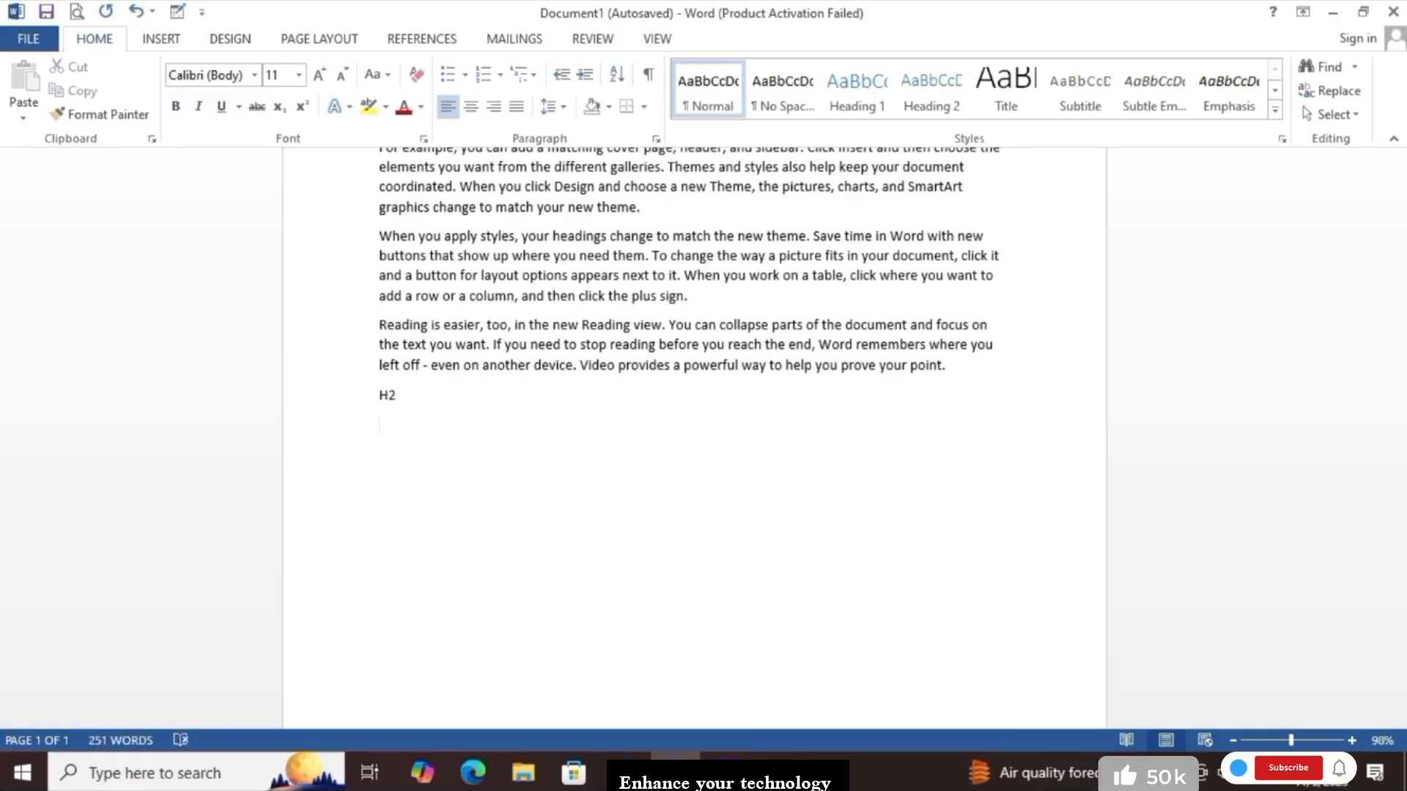
{"action": "key", "text": "BackSpace"}
{"action": "type", "text": "H2"}
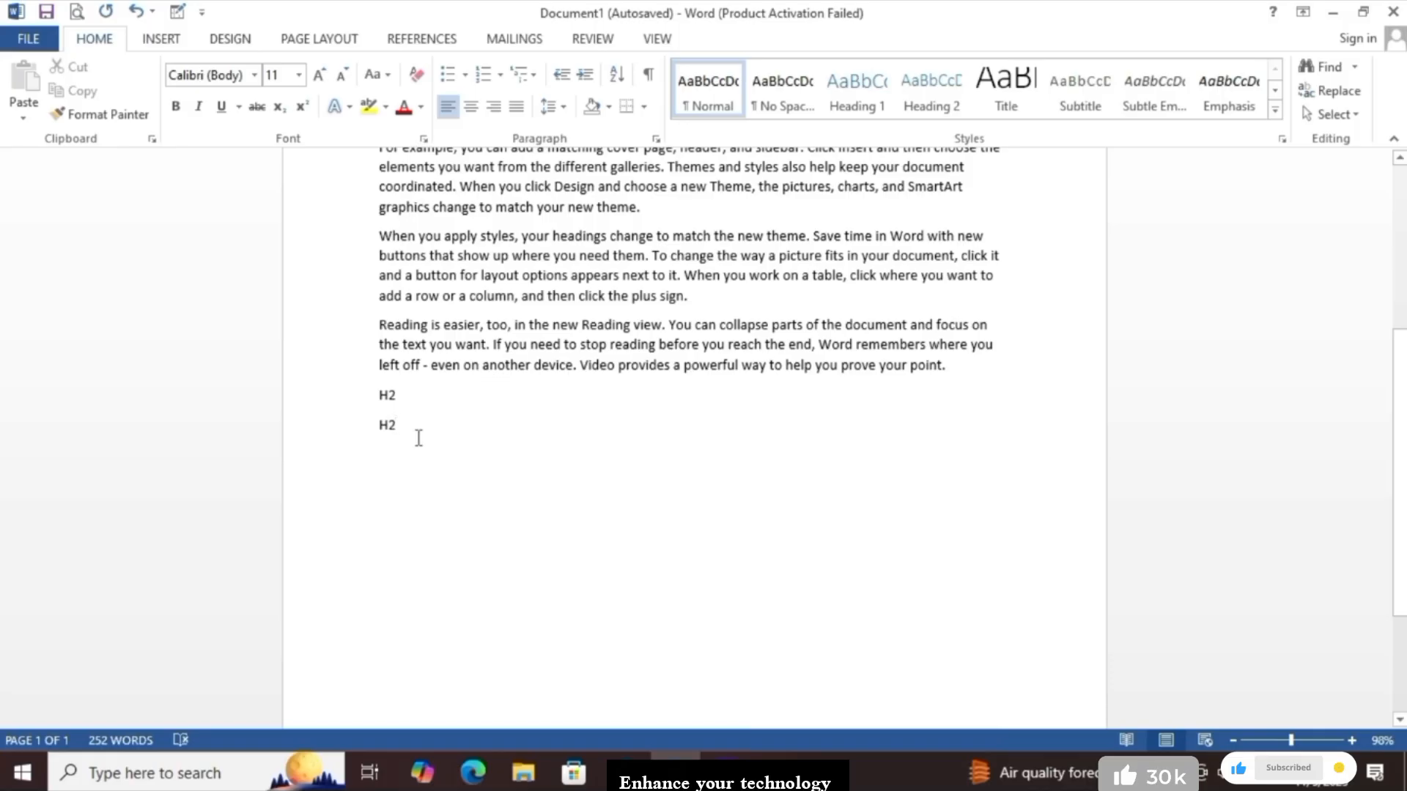
Increase the font size of both "H2" lines in increments up to 28
{"action": "left_click_drag", "start_coordinate": [378, 396], "coordinate": [416, 424]}
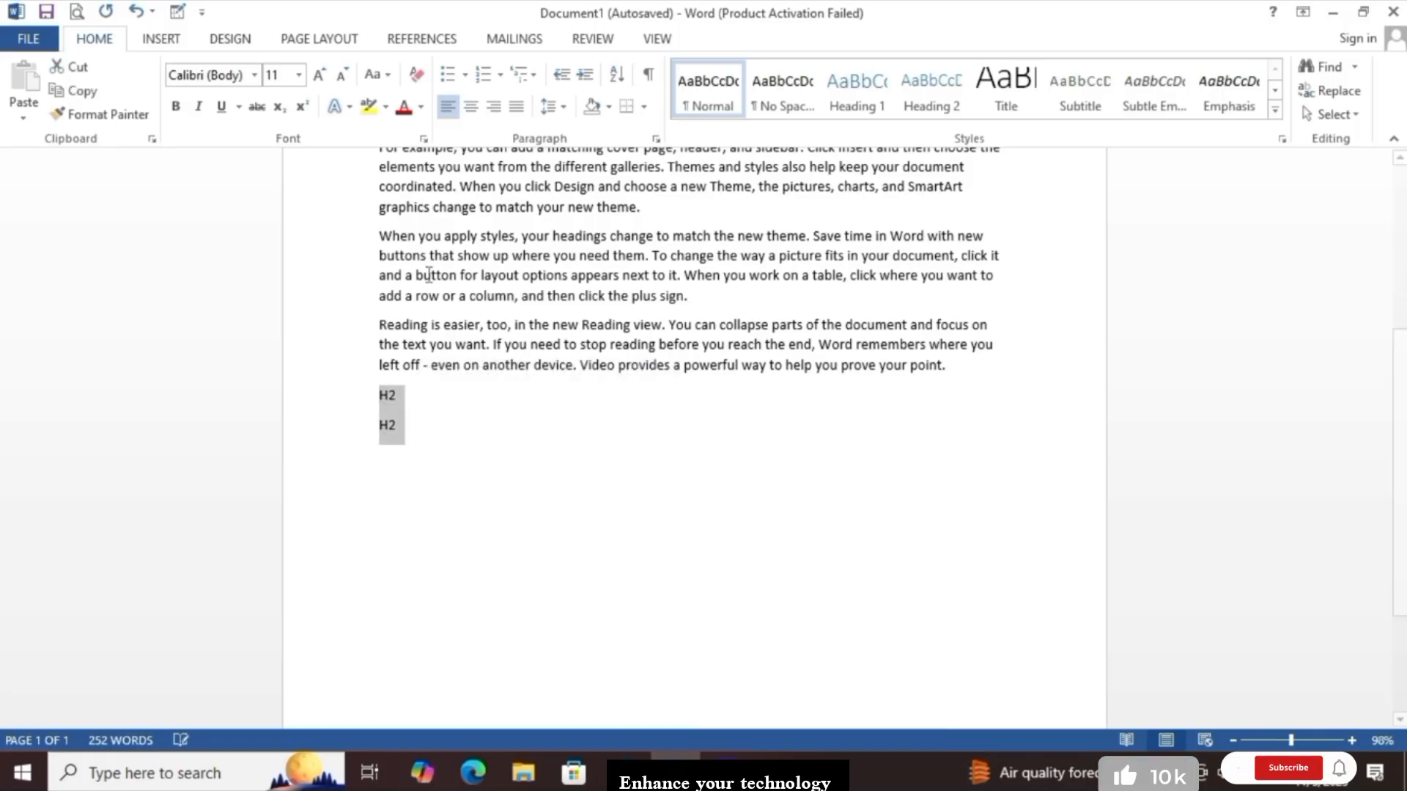
{"action": "left_click", "coordinate": [320, 75]}
{"action": "double_click", "coordinate": [320, 75]}
{"action": "left_click", "coordinate": [320, 75]}
{"action": "double_click", "coordinate": [320, 76]}
{"action": "double_click", "coordinate": [320, 75]}
{"action": "left_click", "coordinate": [321, 75]}
{"action": "left_click", "coordinate": [411, 485]}
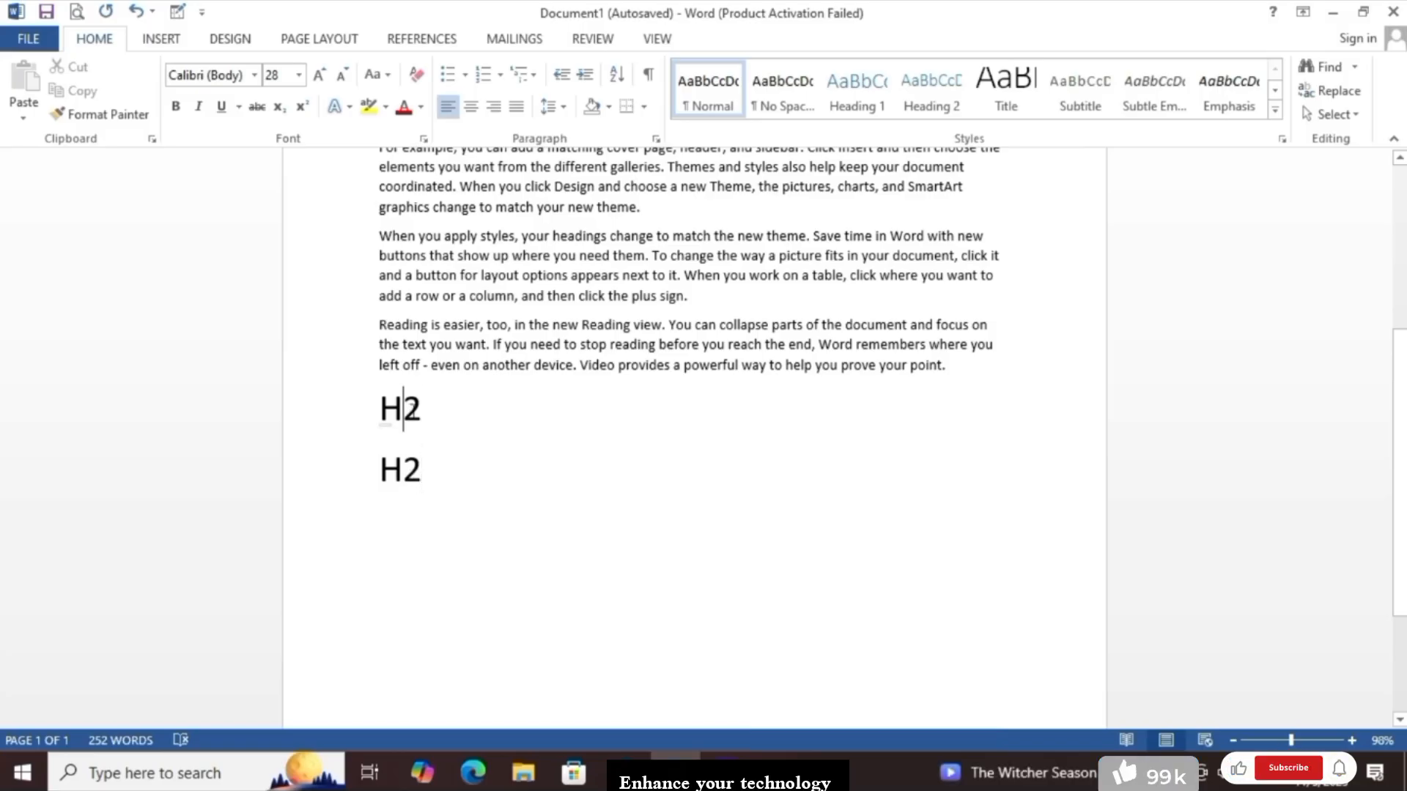
Format the 2 in the first "H2" as subscript and the 2 in the second "H2" as superscript
{"action": "left_click_drag", "start_coordinate": [410, 408], "coordinate": [424, 412]}
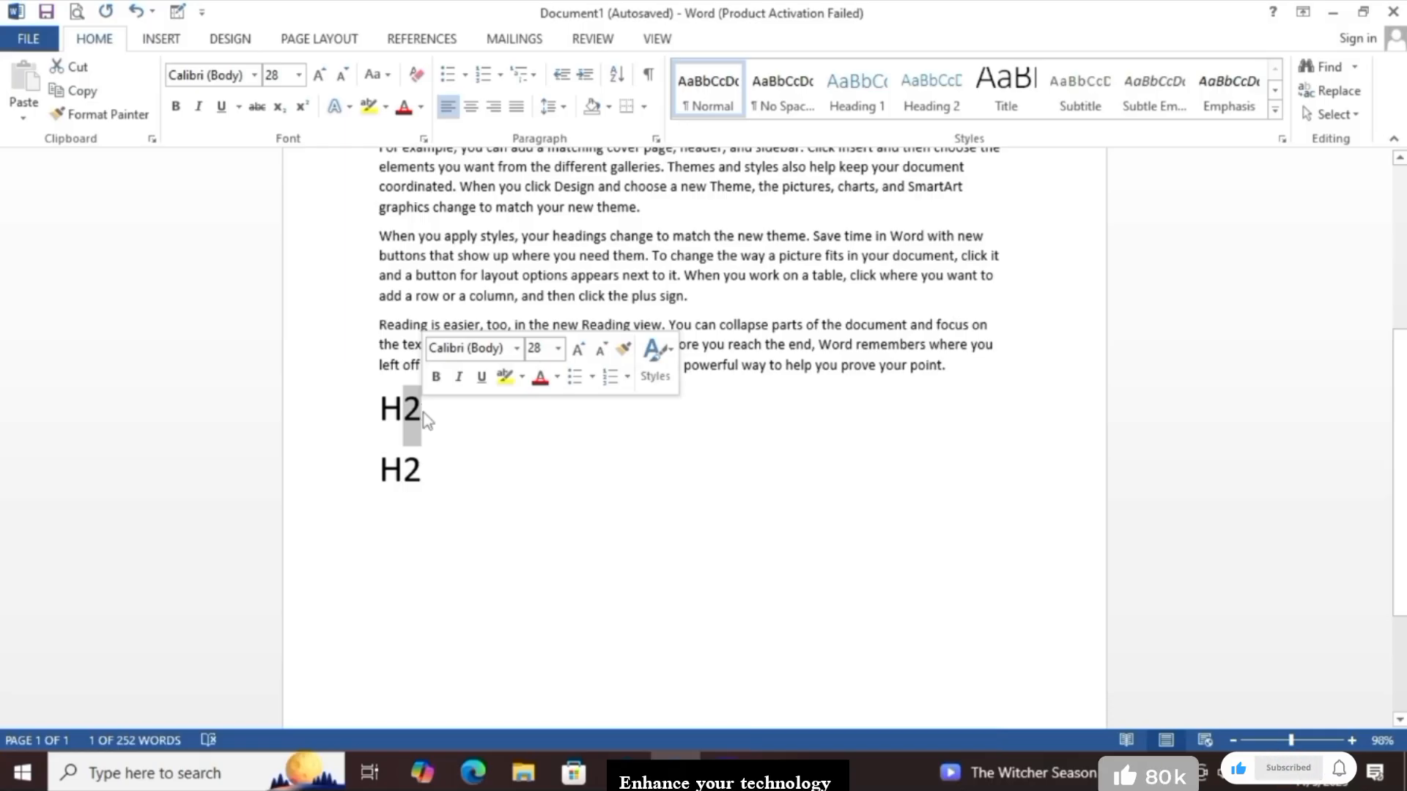
{"action": "left_click", "coordinate": [280, 108]}
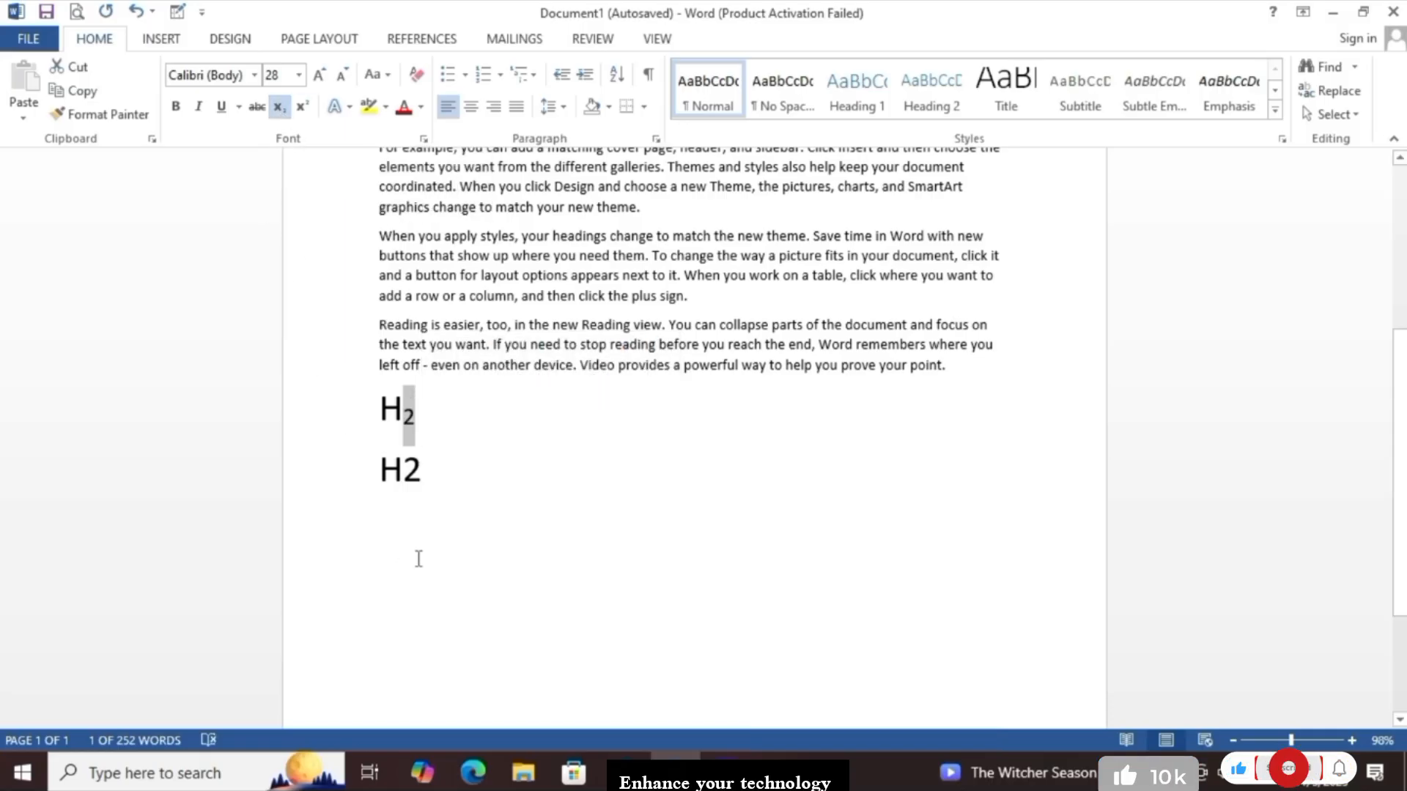
{"action": "left_click_drag", "start_coordinate": [403, 472], "coordinate": [422, 472]}
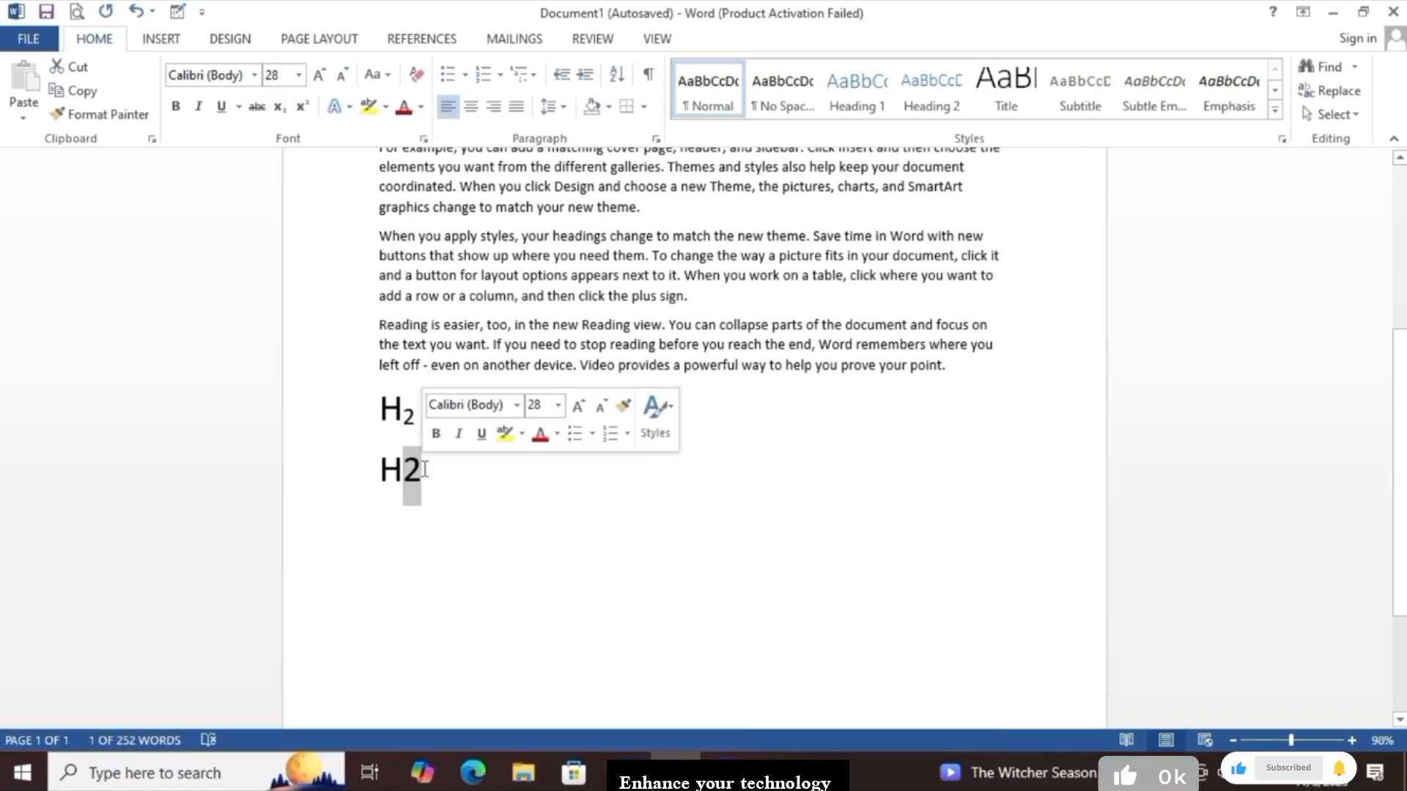
{"action": "left_click", "coordinate": [305, 106]}
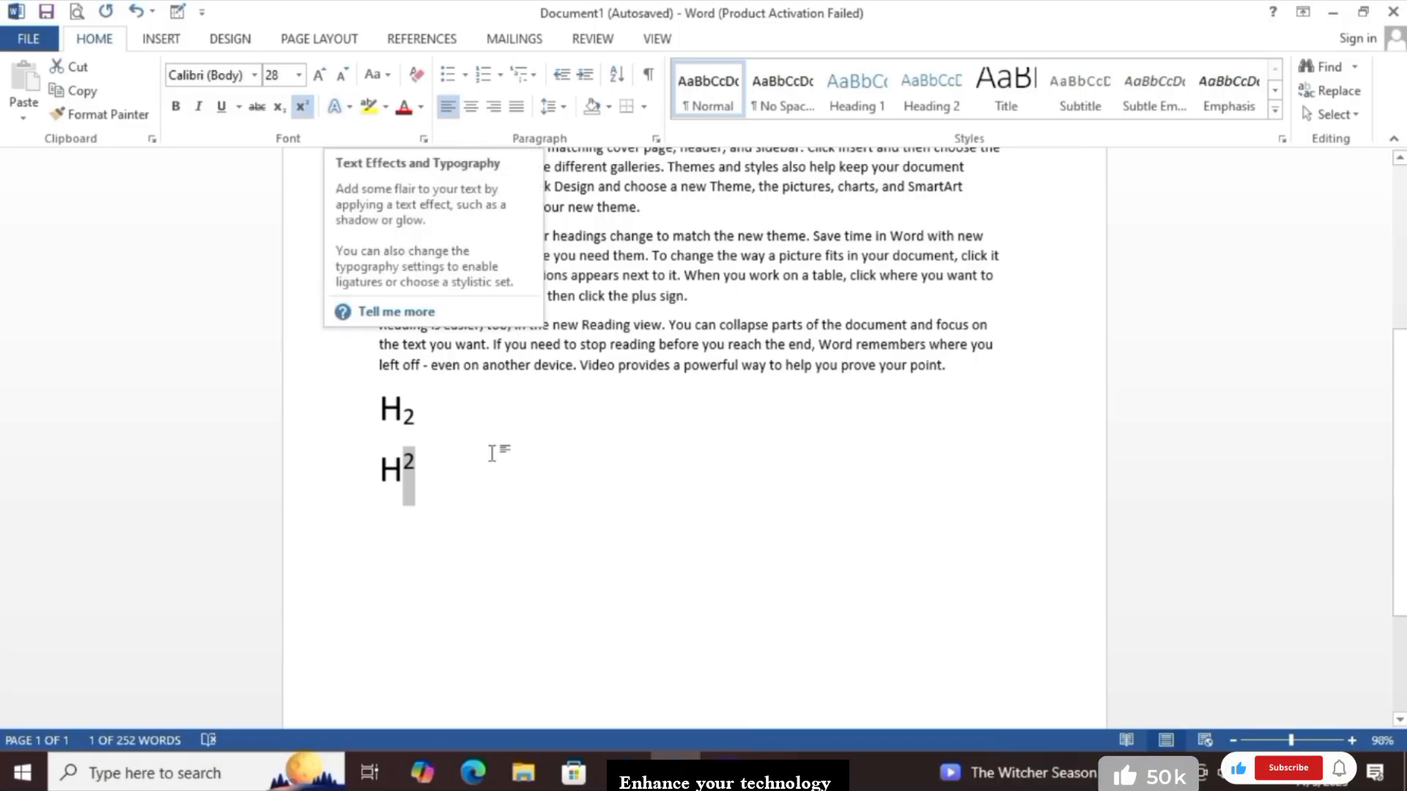
Apply the bold blue hard-shadow text effect to the first line of the "Reading is easier" paragraph
{"action": "scroll", "coordinate": [511, 495], "scroll_direction": "up", "scroll_amount": 3}
{"action": "left_click", "coordinate": [510, 497]}
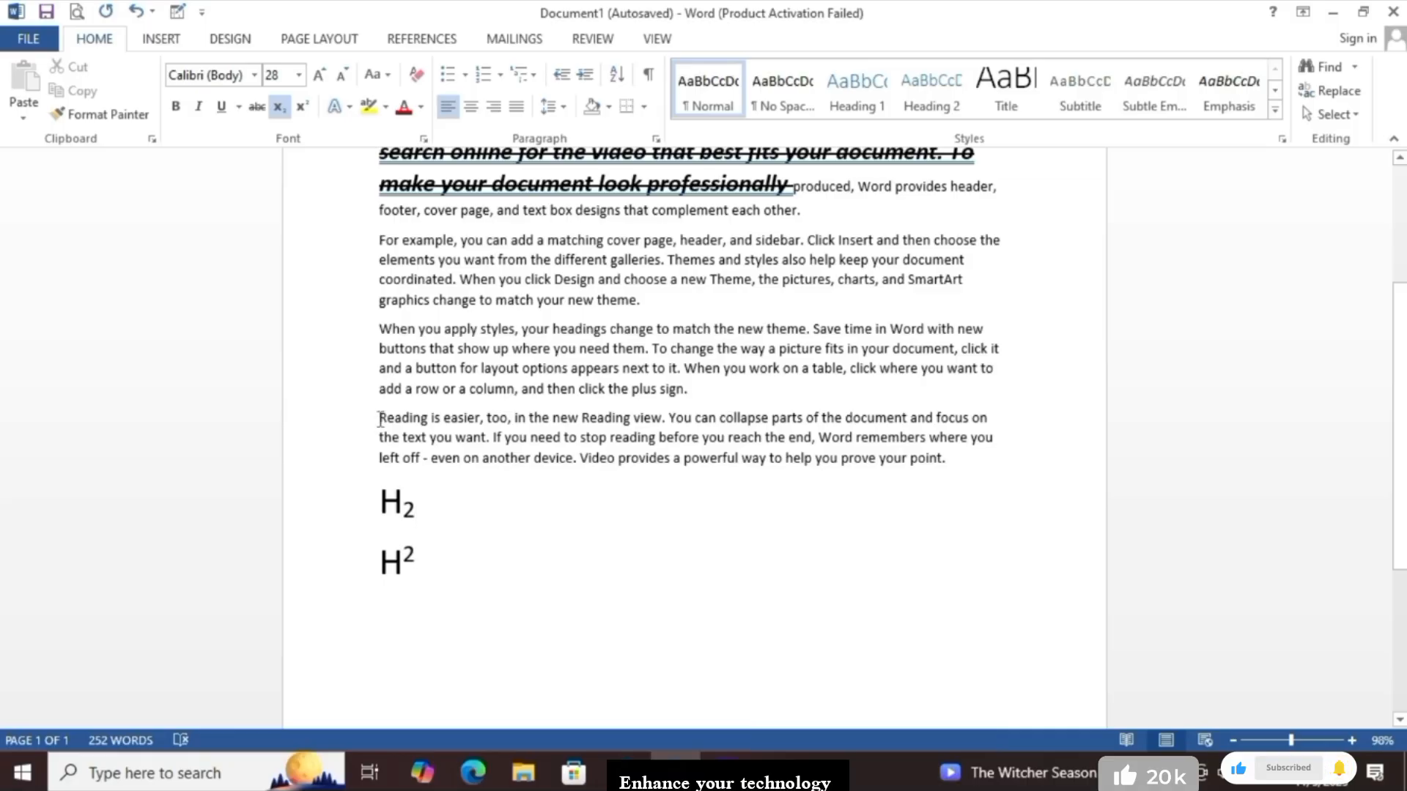
{"action": "left_click_drag", "start_coordinate": [381, 419], "coordinate": [989, 416]}
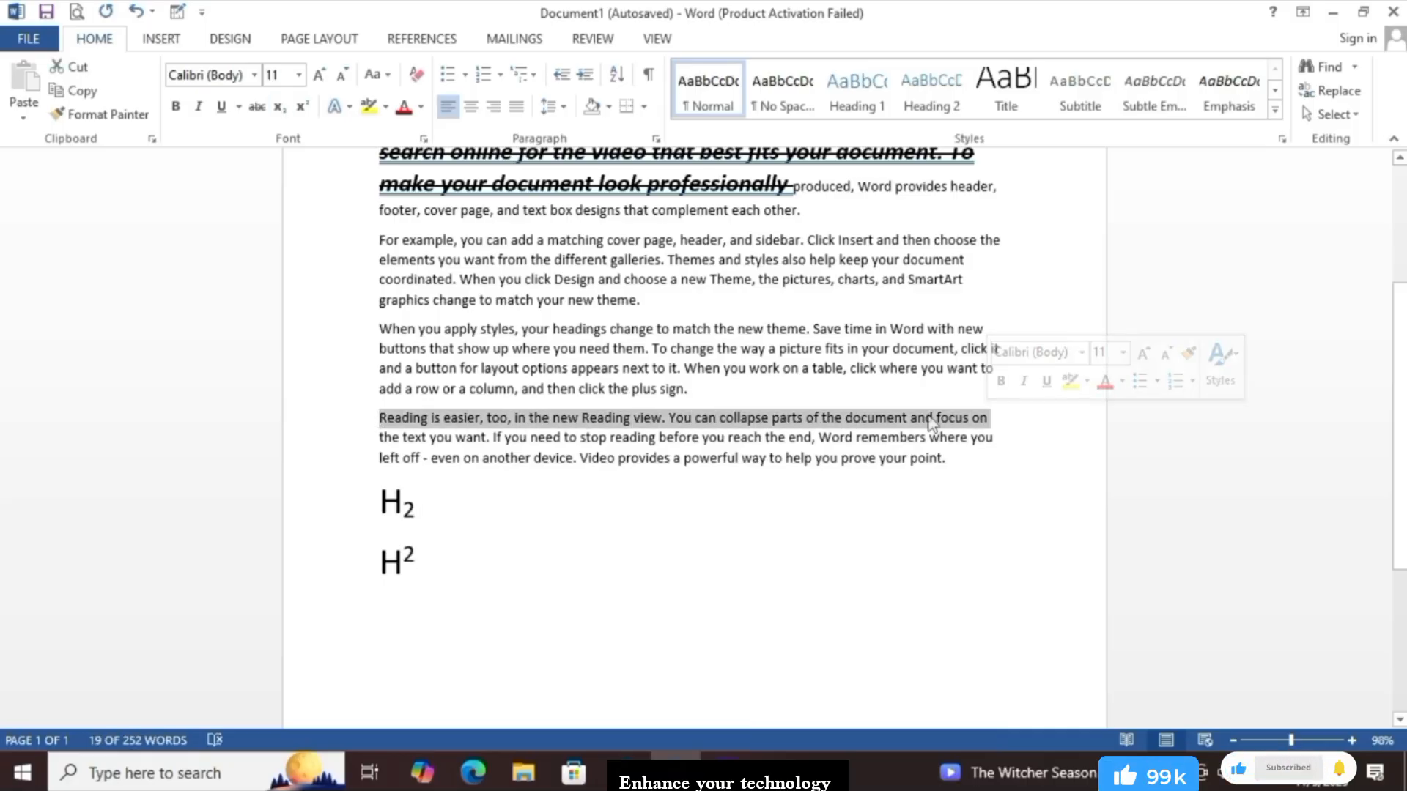
{"action": "left_click", "coordinate": [337, 107]}
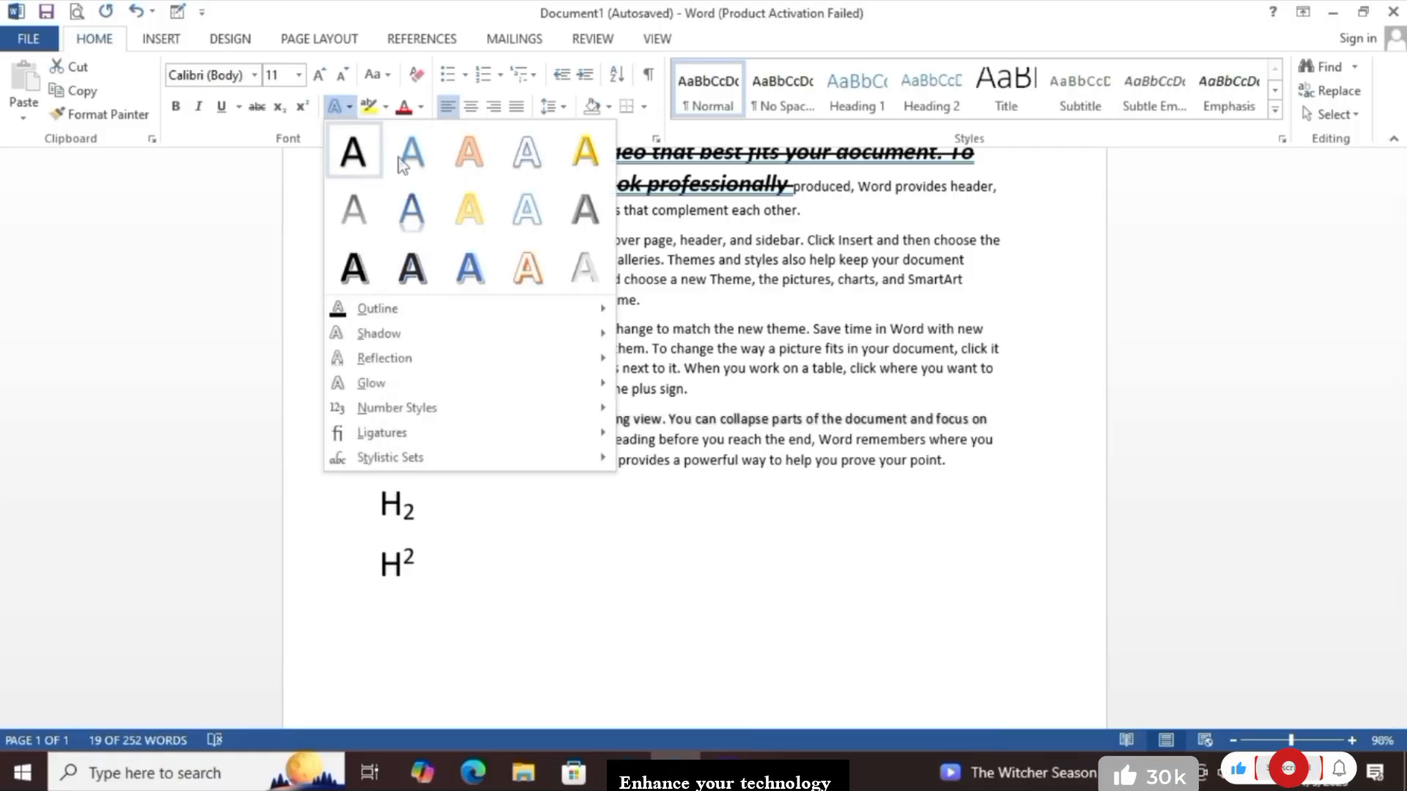
{"action": "left_click", "coordinate": [469, 267]}
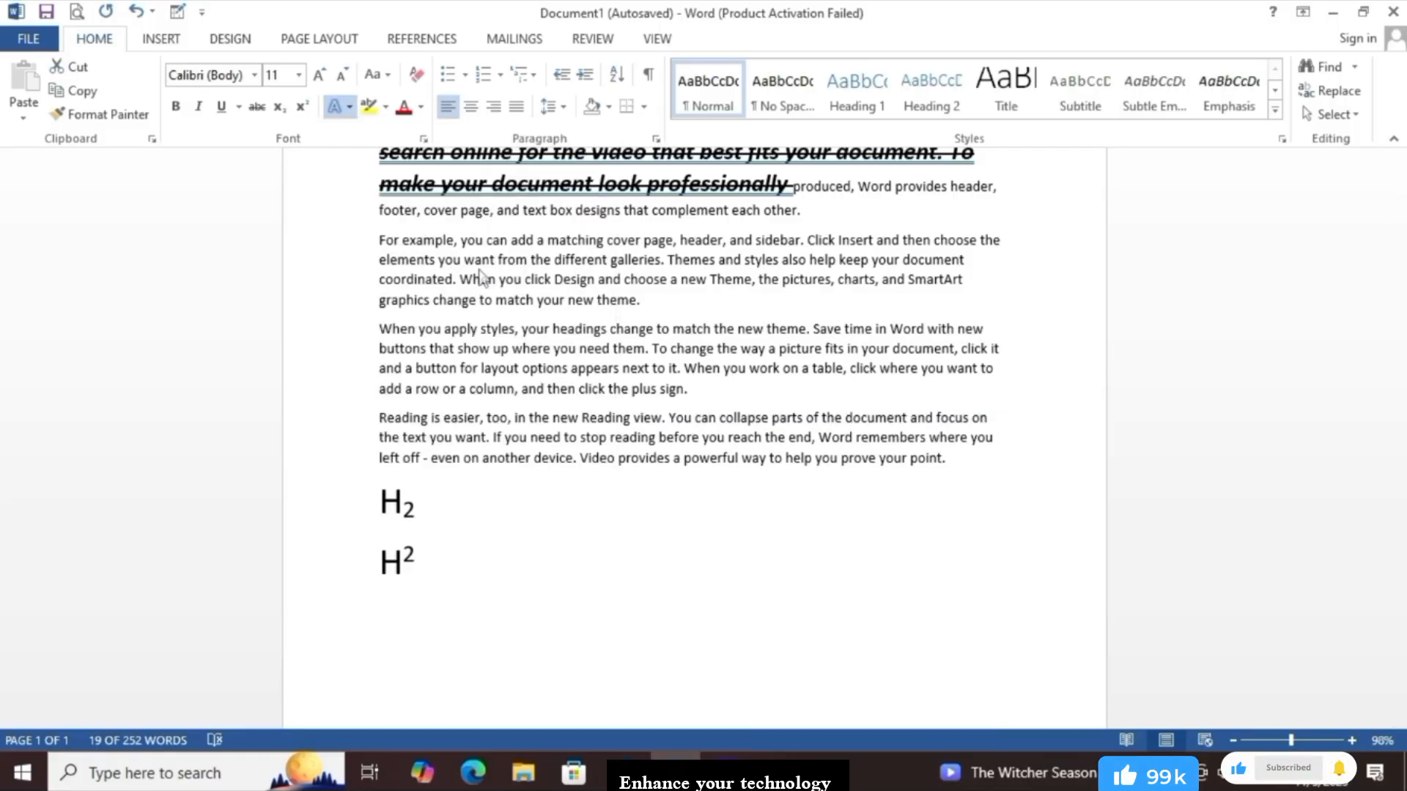
Increase the font size of the selected "Reading is easier" text in increments up to 20
{"action": "left_click", "coordinate": [319, 74]}
{"action": "left_click", "coordinate": [318, 74]}
{"action": "left_click", "coordinate": [319, 74]}
{"action": "left_click", "coordinate": [319, 75]}
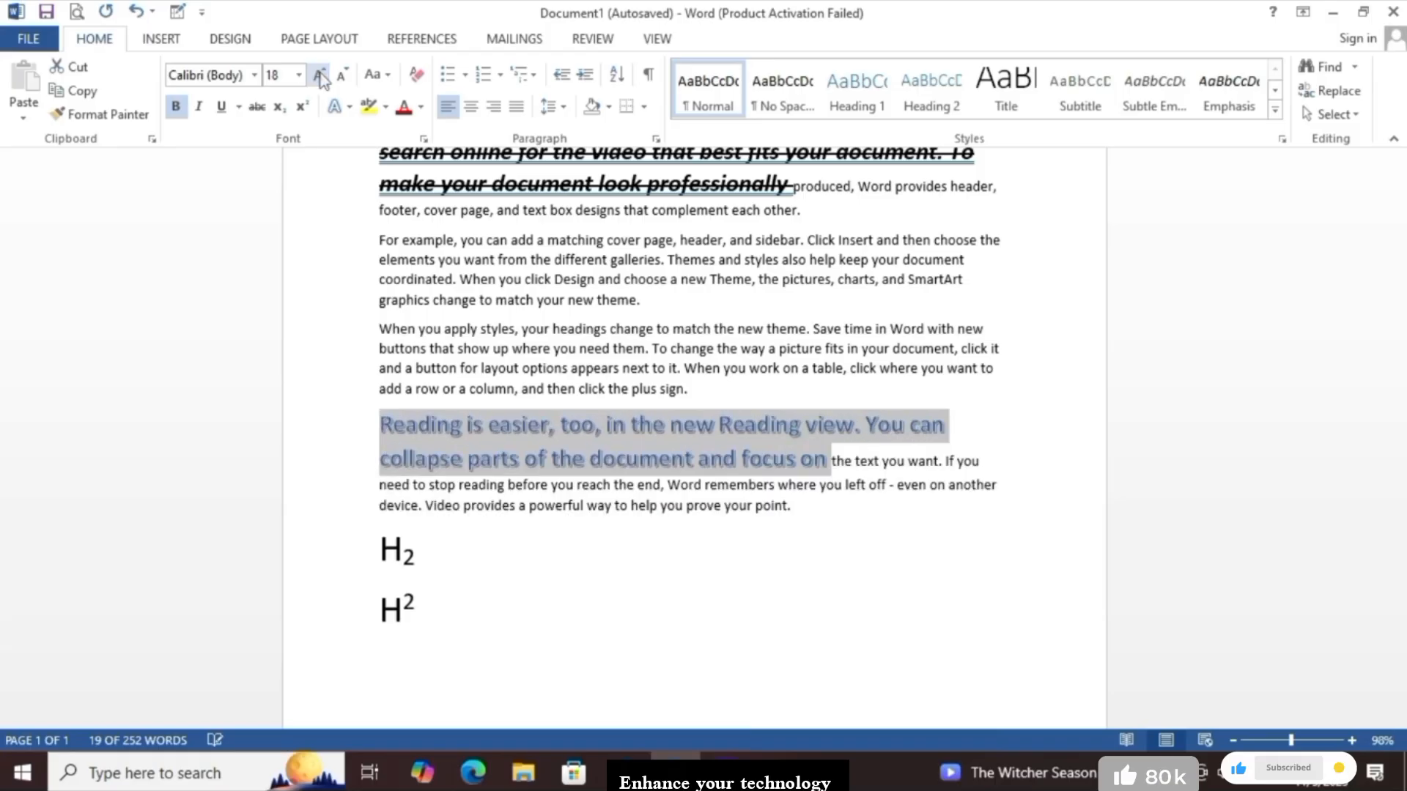
{"action": "left_click", "coordinate": [319, 75]}
Apply the blue reflected text effect preset to the selected "Reading is easier" text and give it a dark blue outline
{"action": "left_click", "coordinate": [350, 108]}
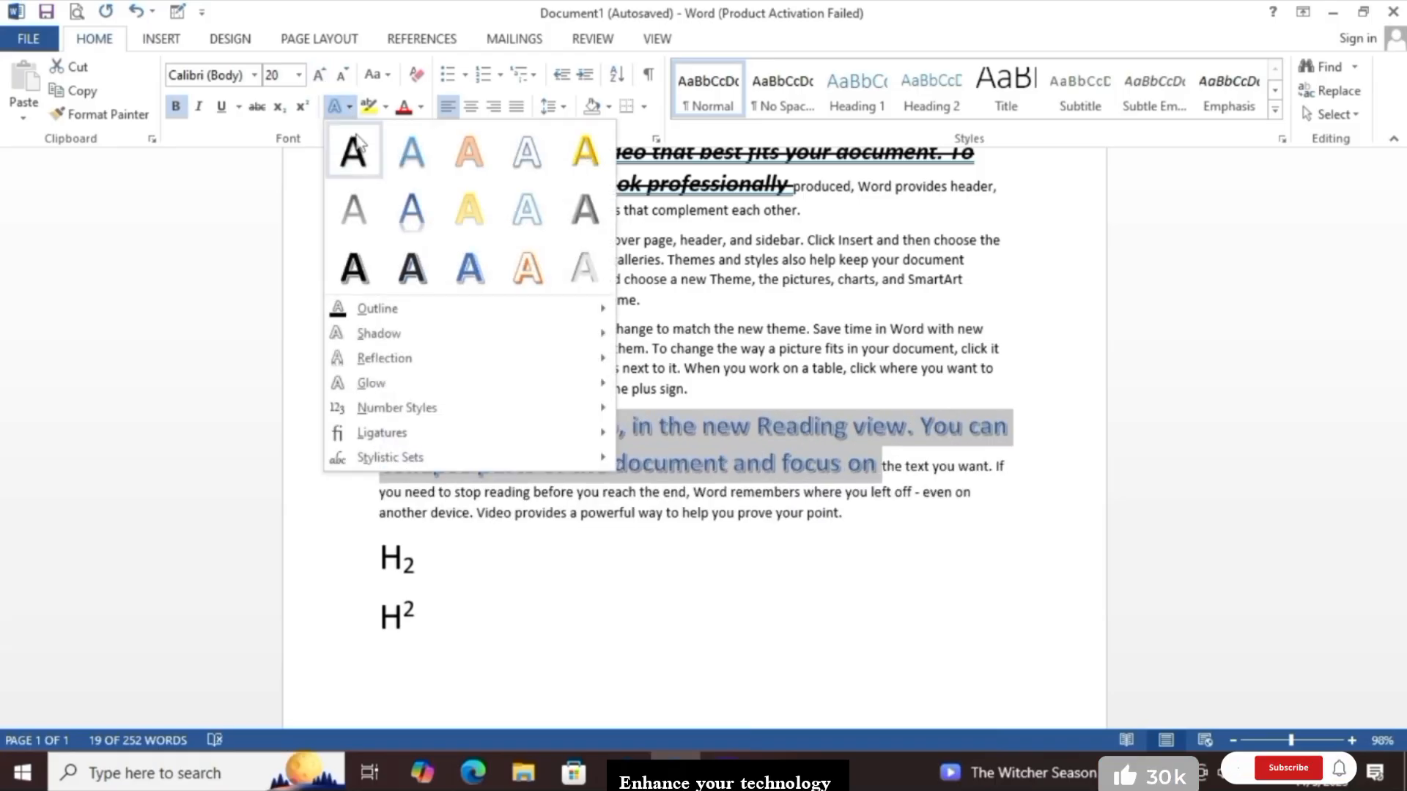
{"action": "left_click", "coordinate": [414, 211]}
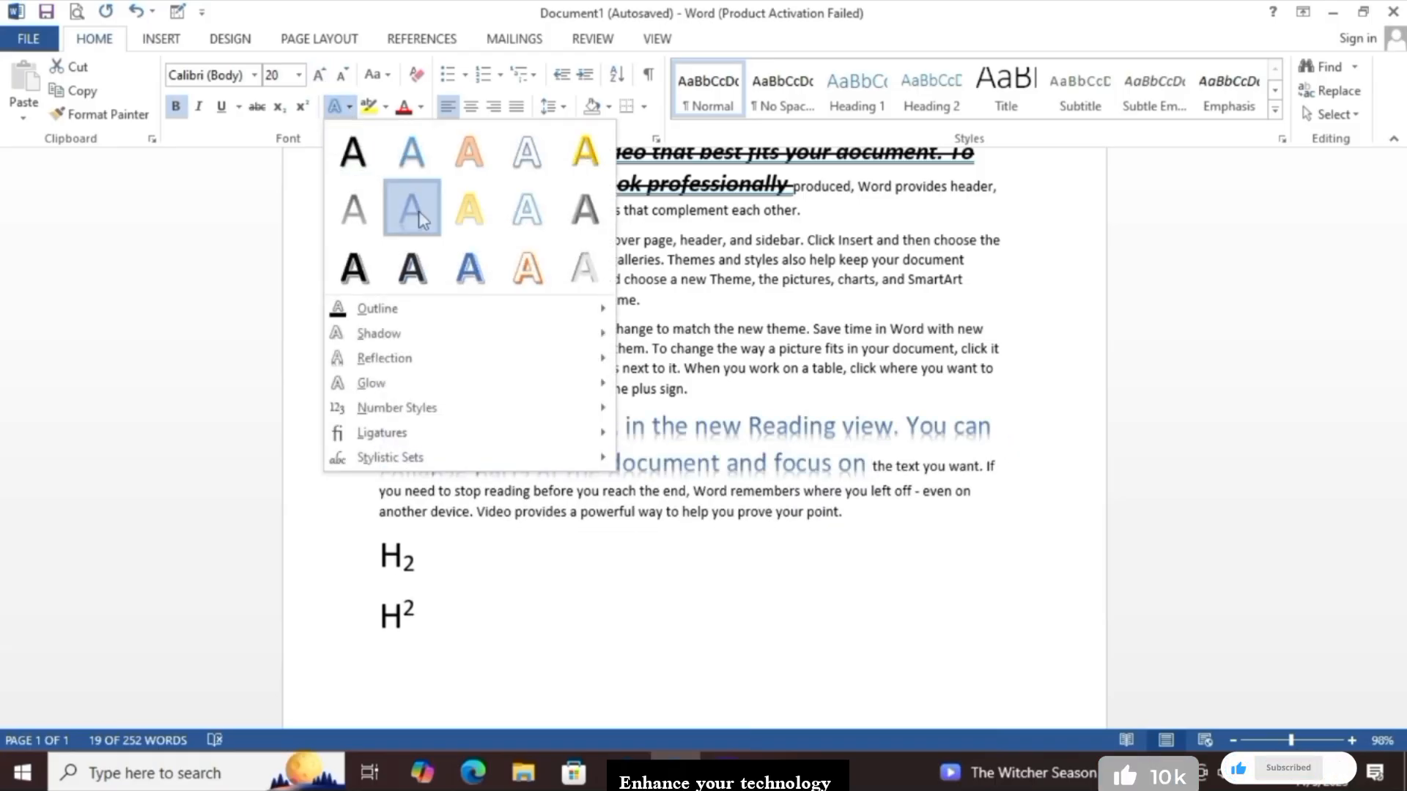
{"action": "left_click", "coordinate": [350, 110]}
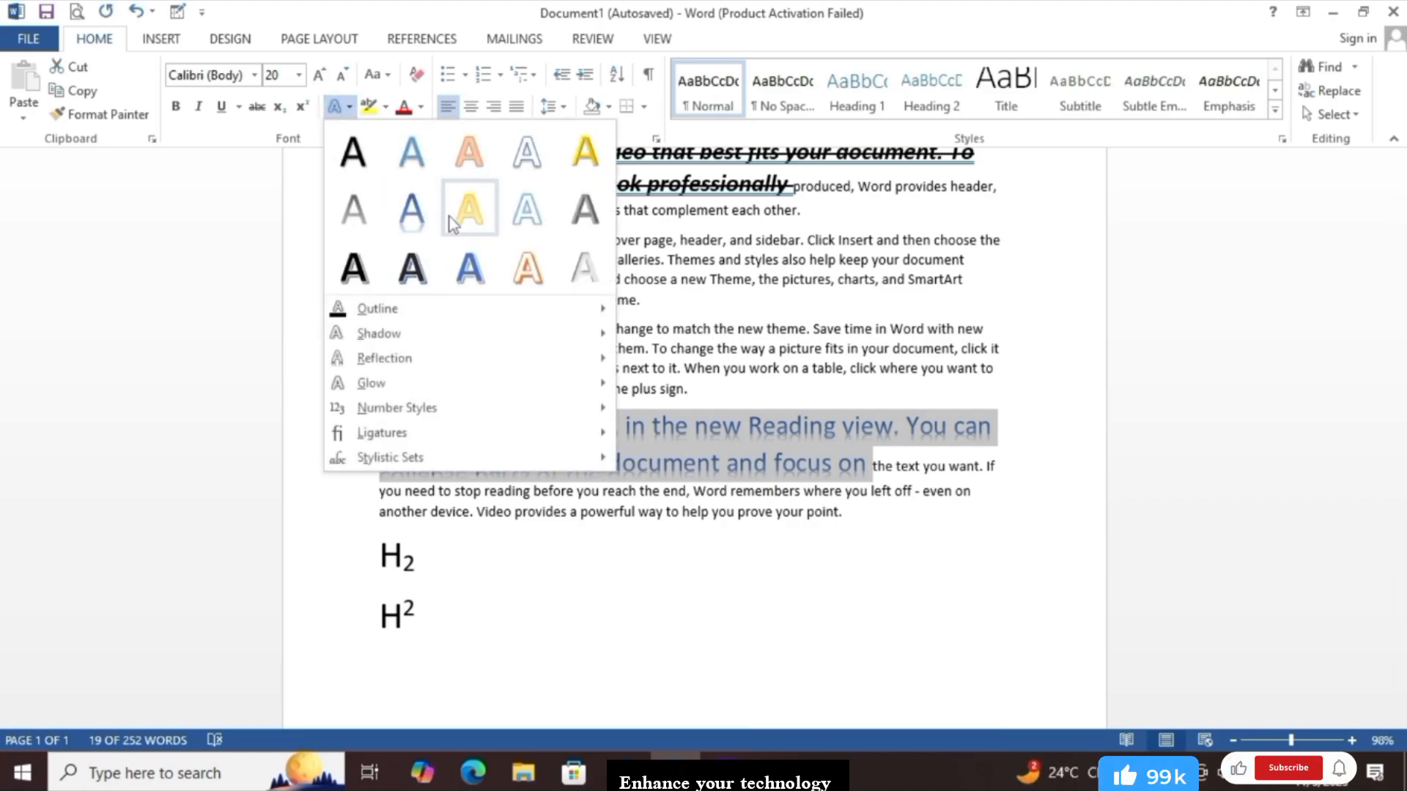
{"action": "mouse_move", "coordinate": [440, 320]}
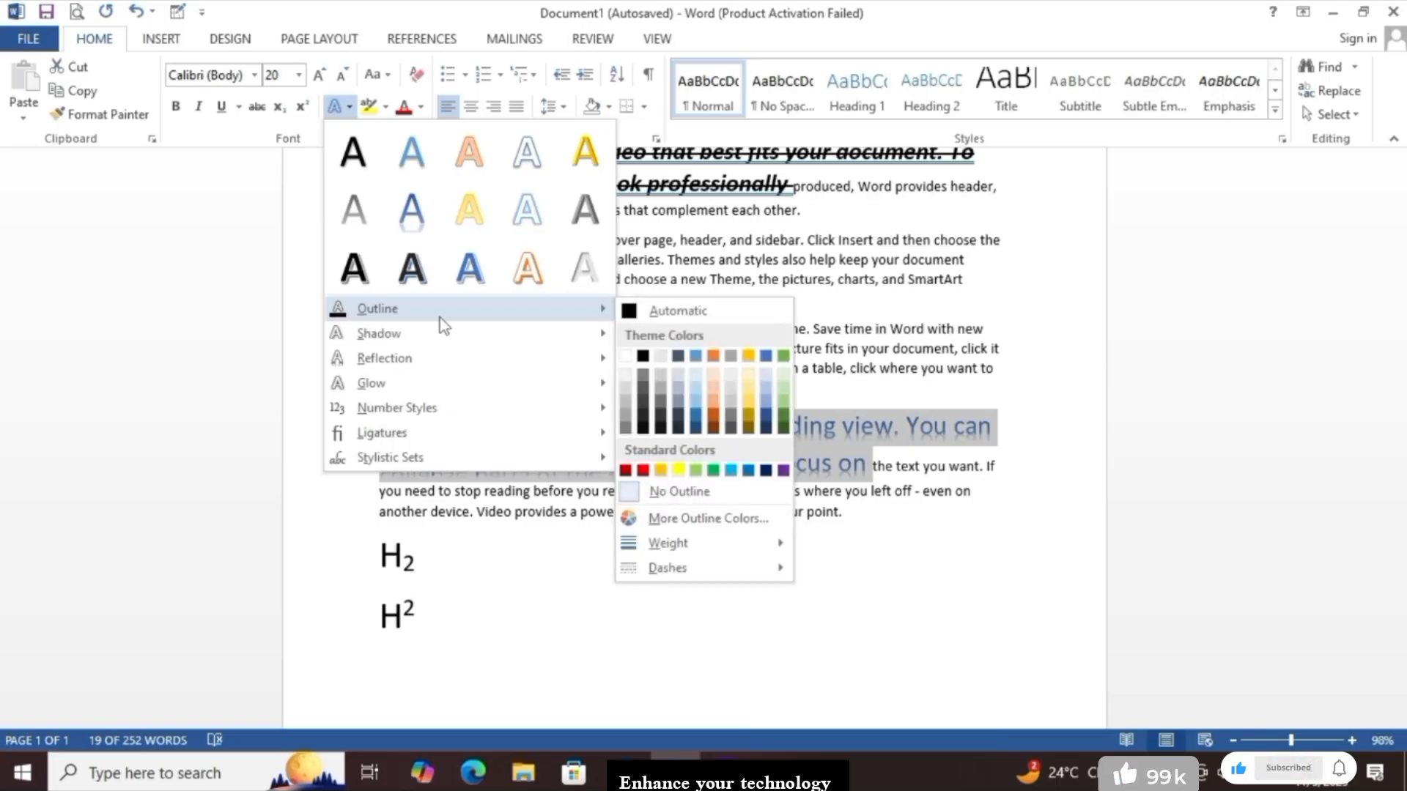
{"action": "left_click", "coordinate": [696, 430]}
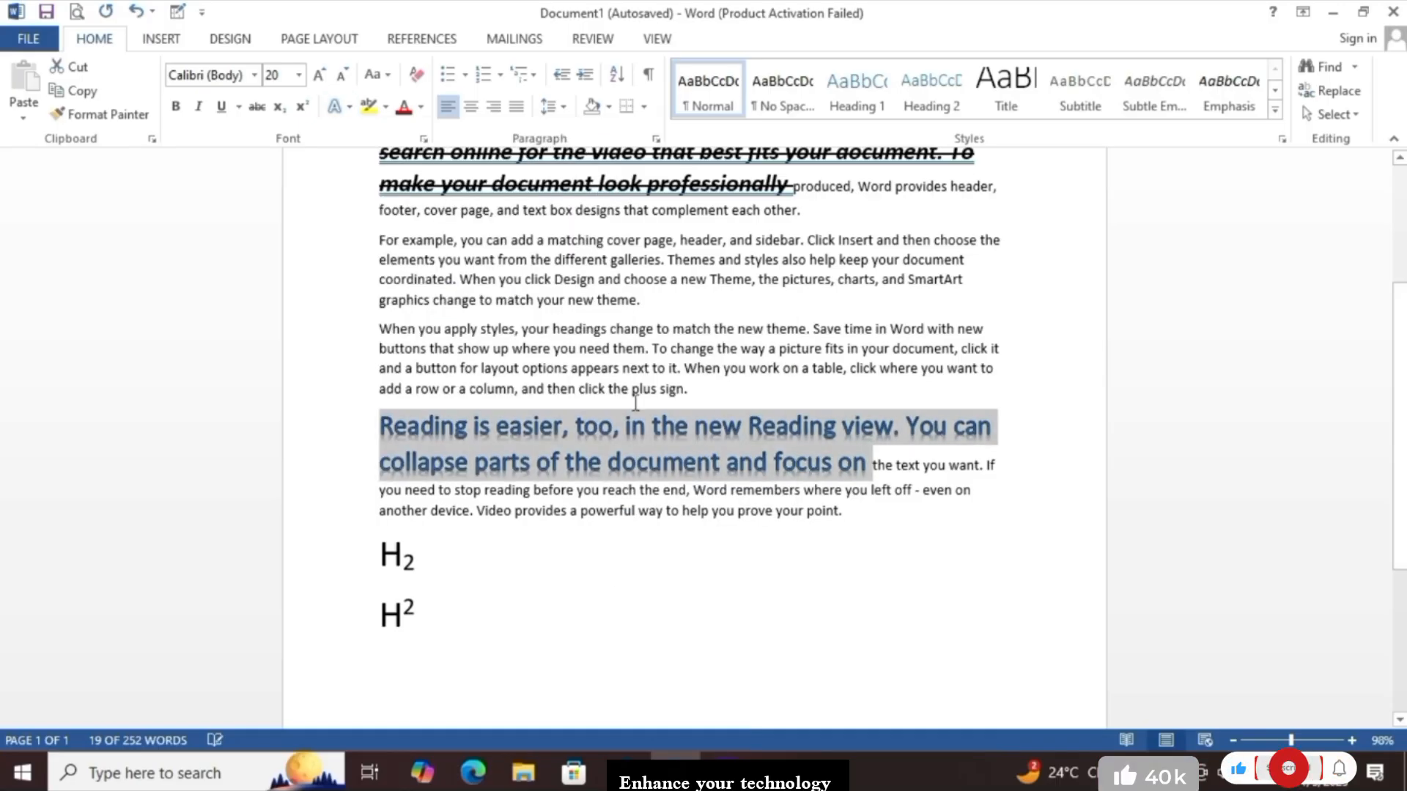
Add an outer shadow and the last reflection variation to the selected "Reading is easier" text
{"action": "left_click", "coordinate": [337, 107]}
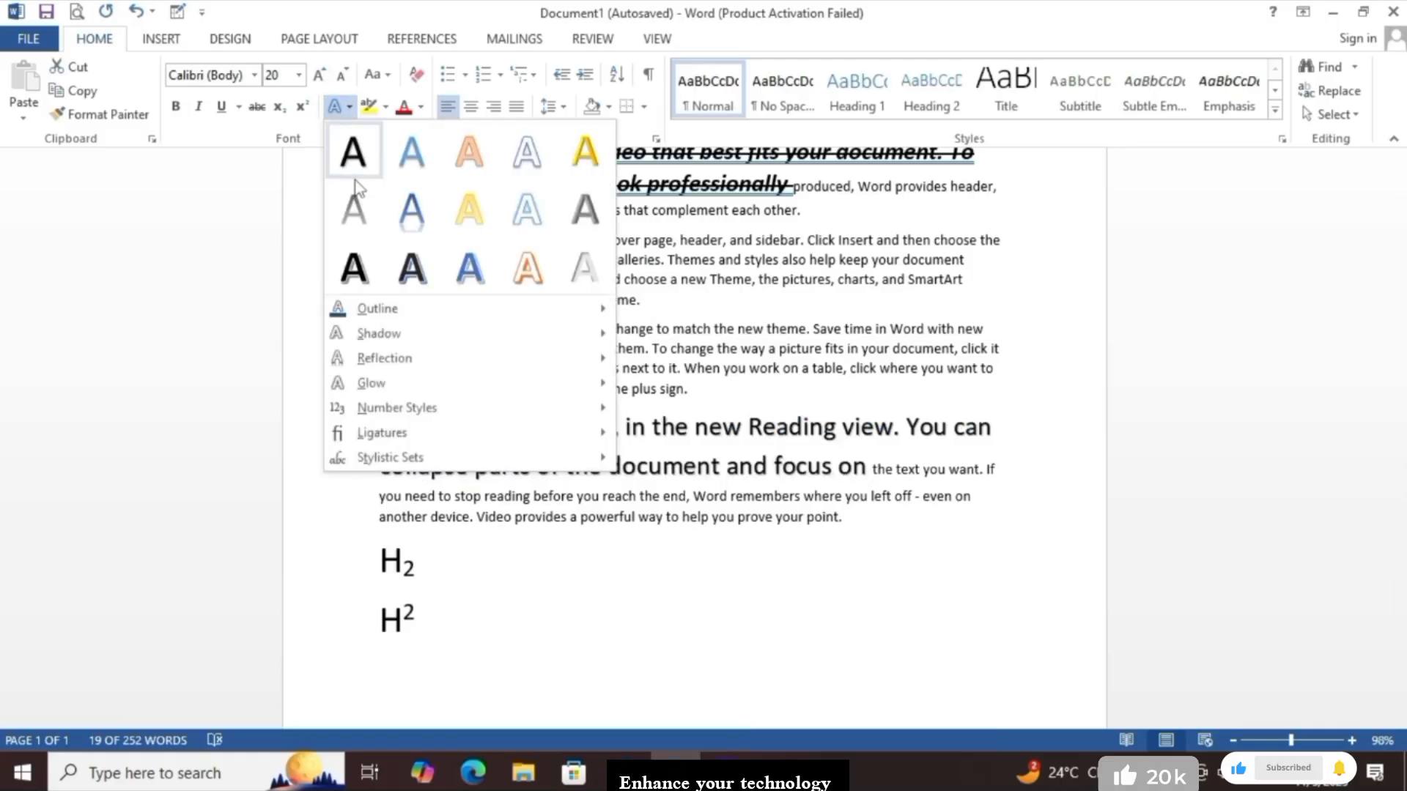
{"action": "mouse_move", "coordinate": [348, 338]}
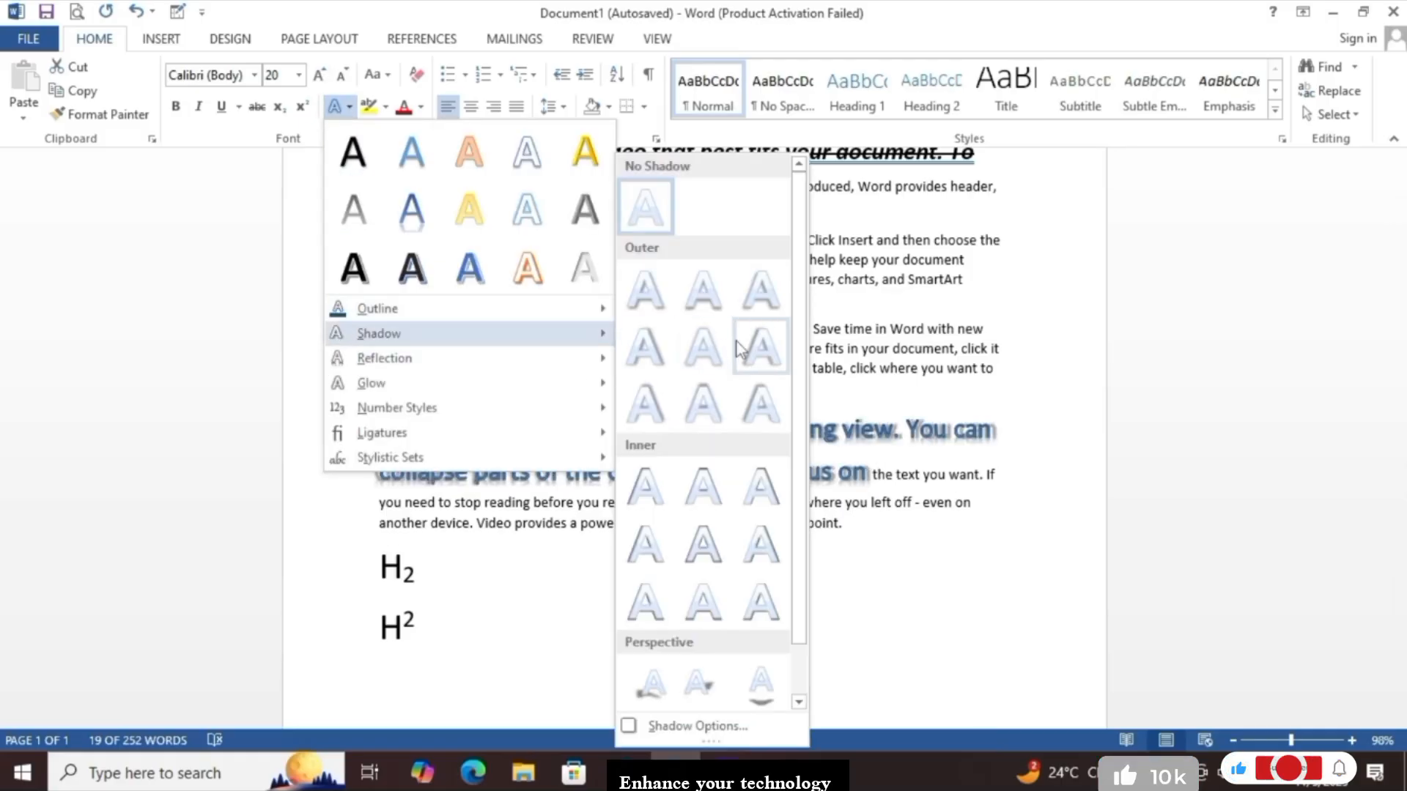
{"action": "left_click", "coordinate": [708, 366]}
{"action": "left_click", "coordinate": [336, 107]}
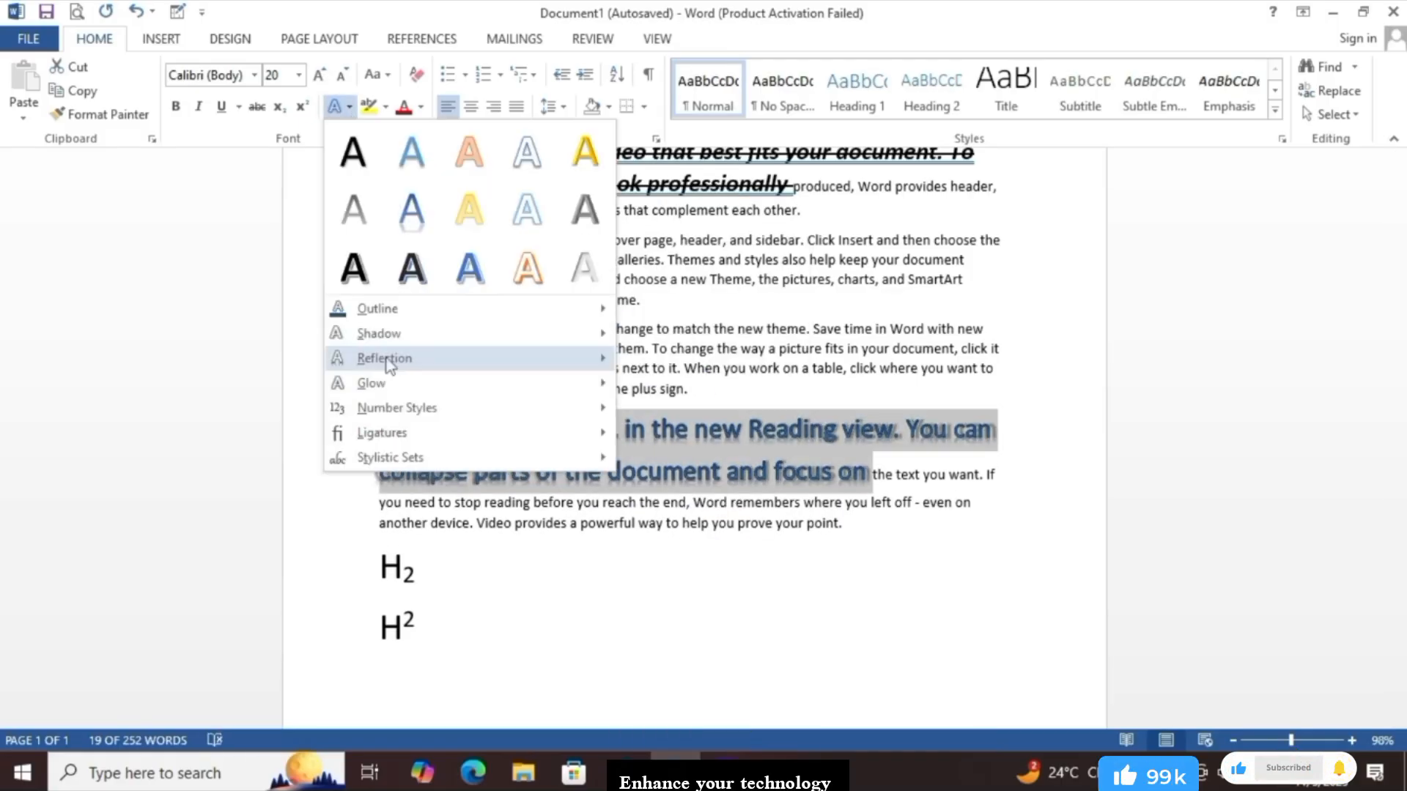
{"action": "mouse_move", "coordinate": [388, 364]}
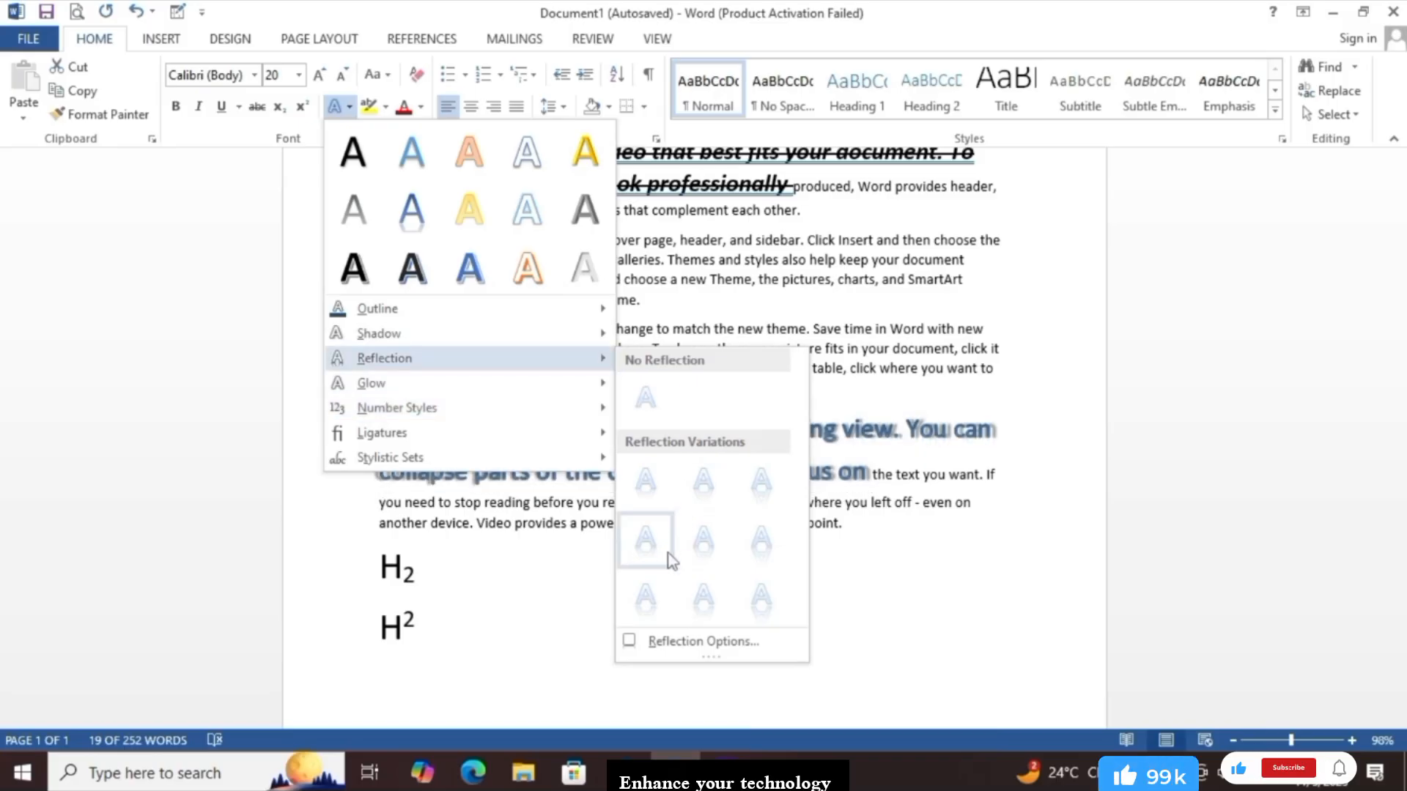
{"action": "left_click", "coordinate": [749, 601]}
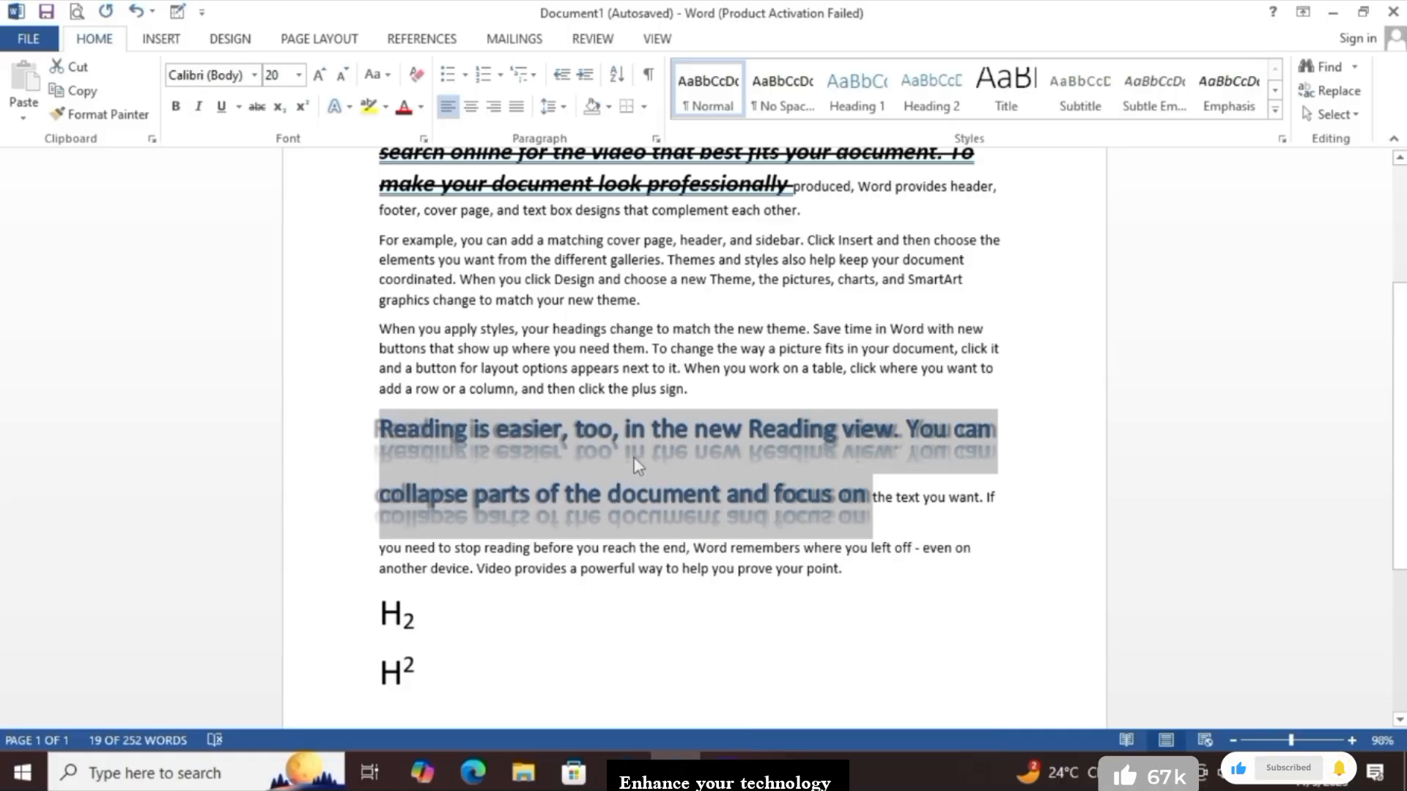
Apply the fourth individual stylistic set to the selected "Reading is easier" text
{"action": "left_click", "coordinate": [351, 108]}
{"action": "mouse_move", "coordinate": [370, 382]}
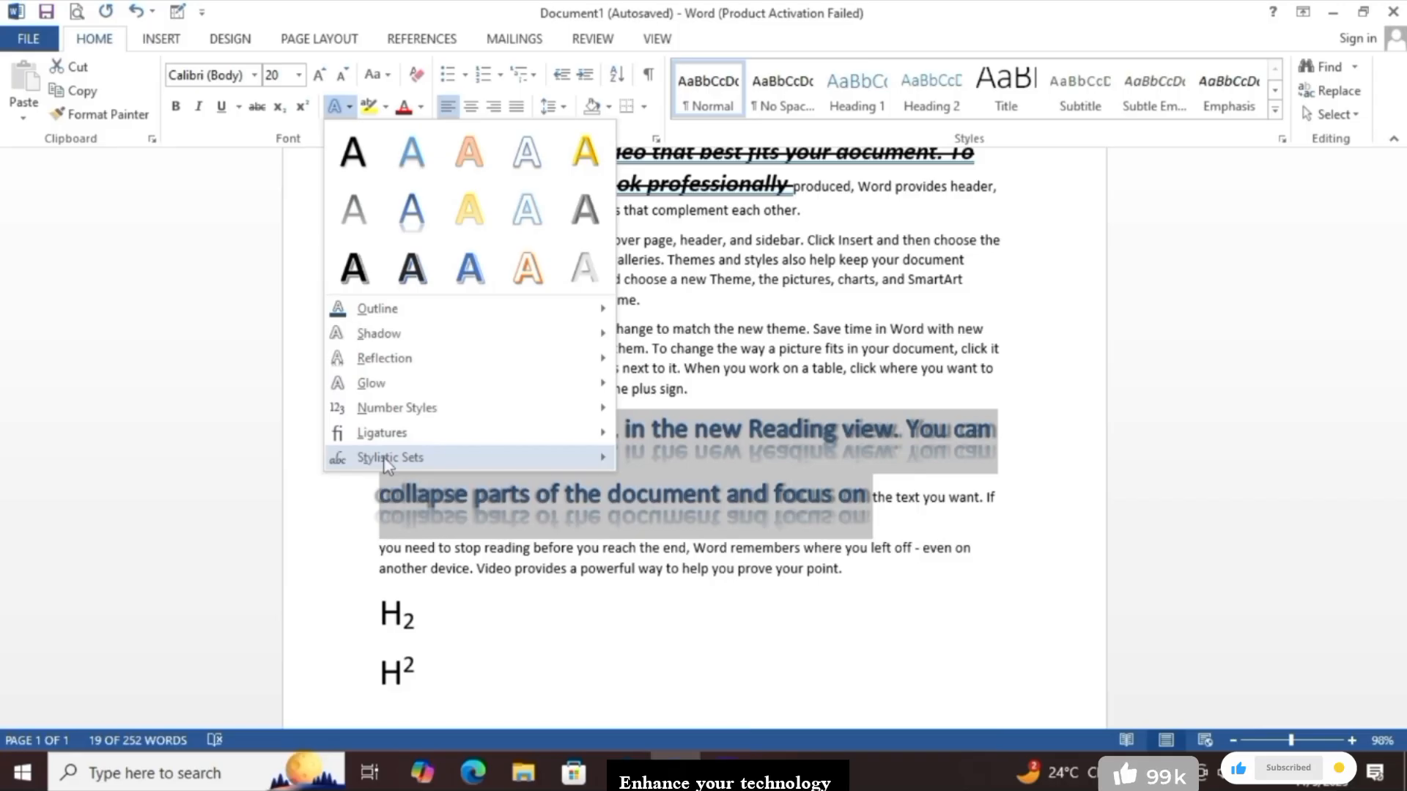
{"action": "mouse_move", "coordinate": [383, 456]}
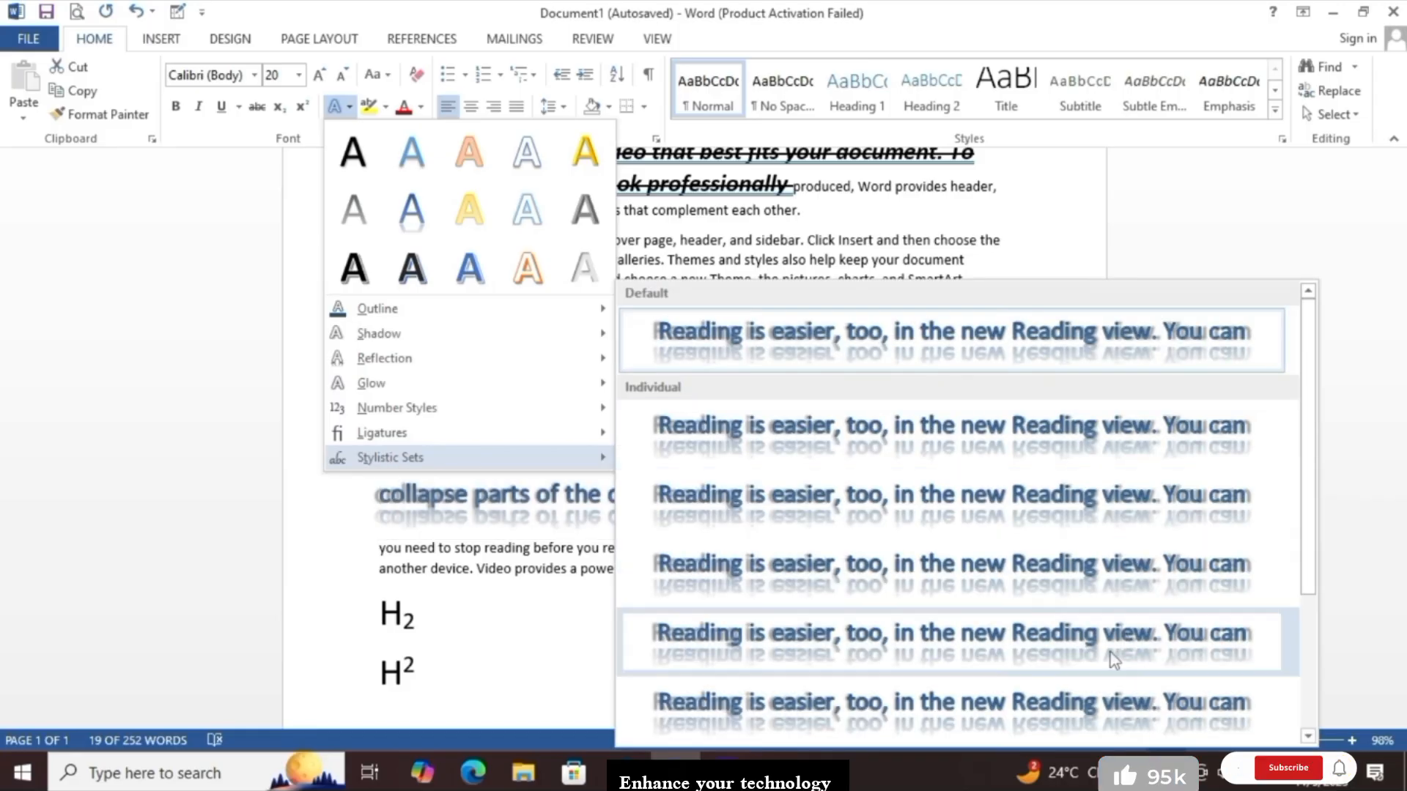
{"action": "left_click", "coordinate": [735, 652]}
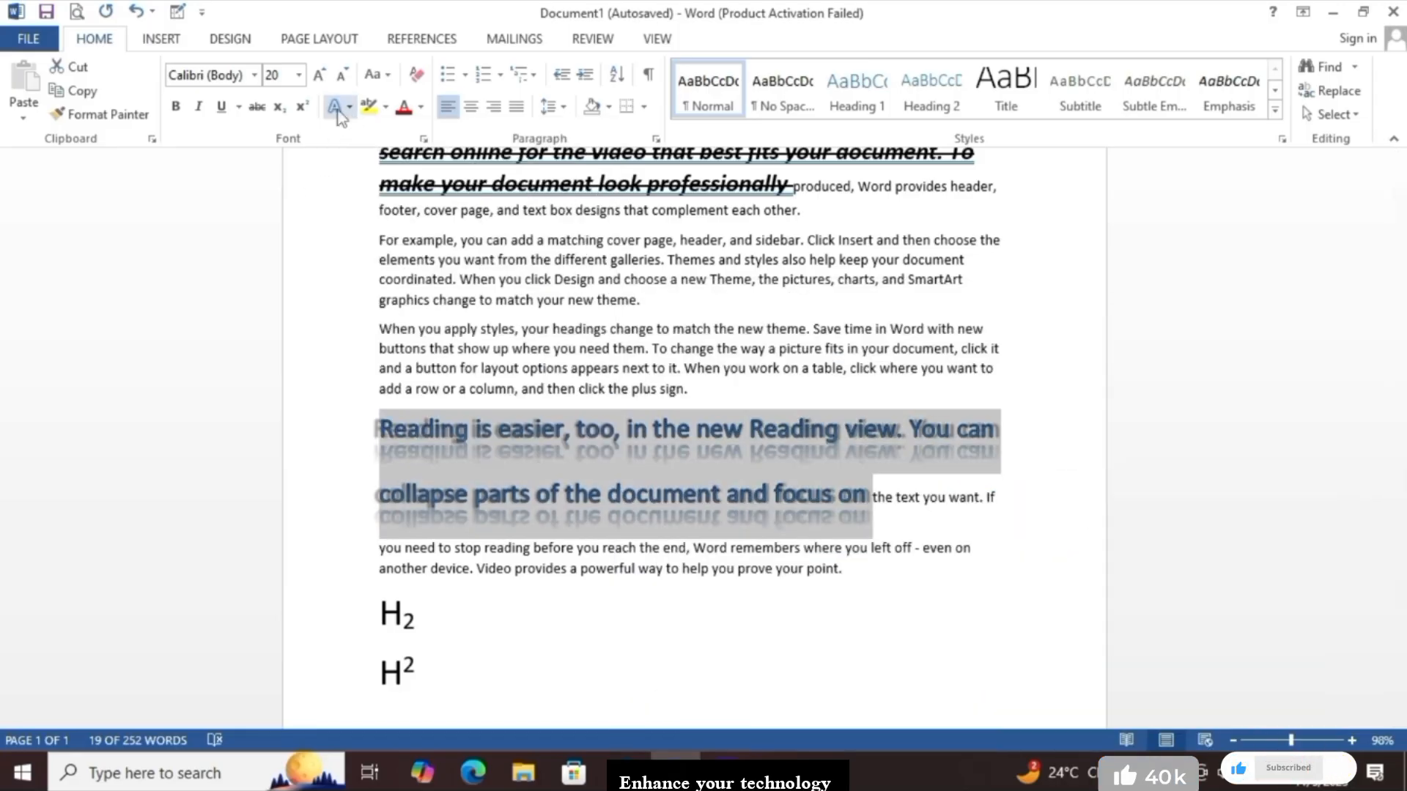
Highlight the selected "Reading is easier" text in yellow
{"action": "left_click", "coordinate": [385, 107]}
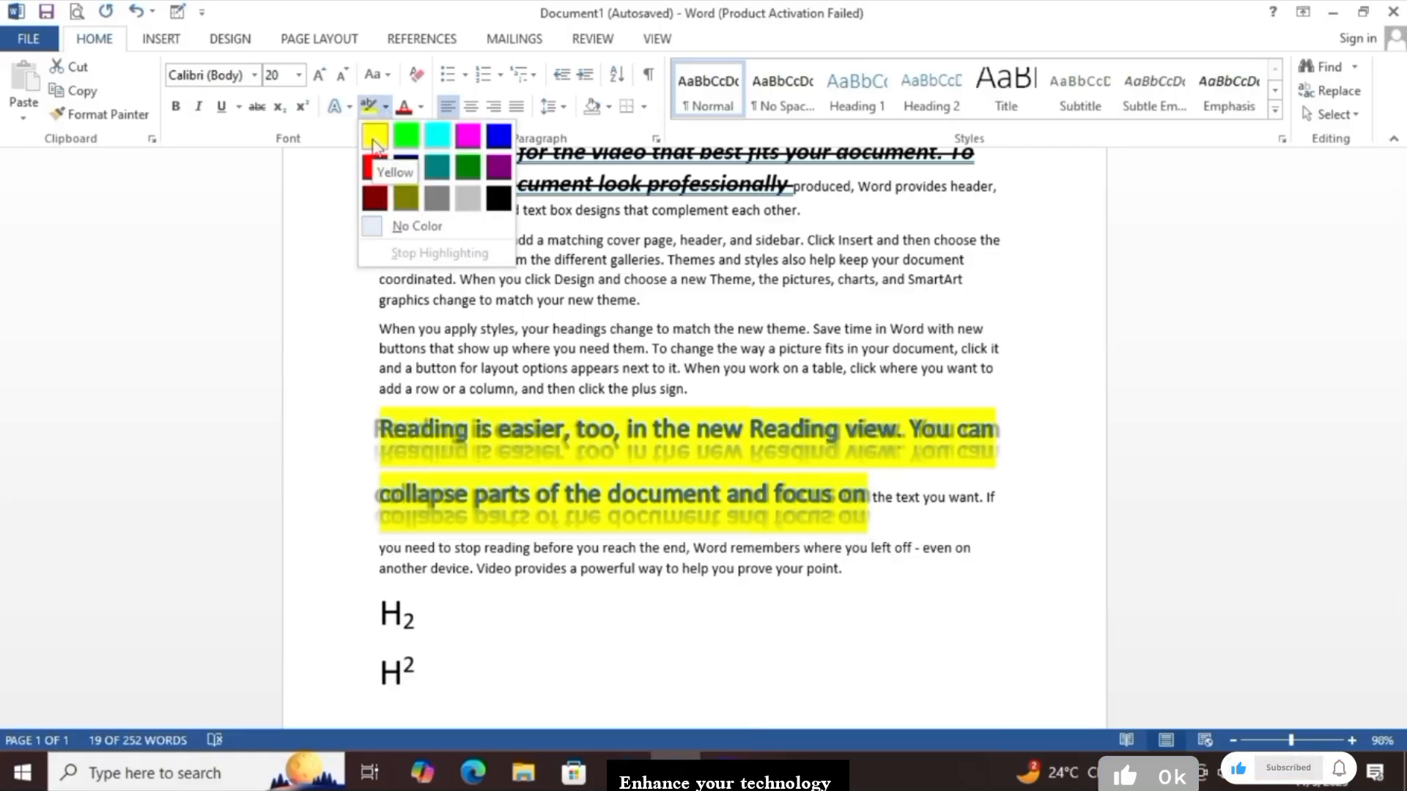
{"action": "left_click", "coordinate": [374, 141]}
{"action": "key", "text": "Right"}
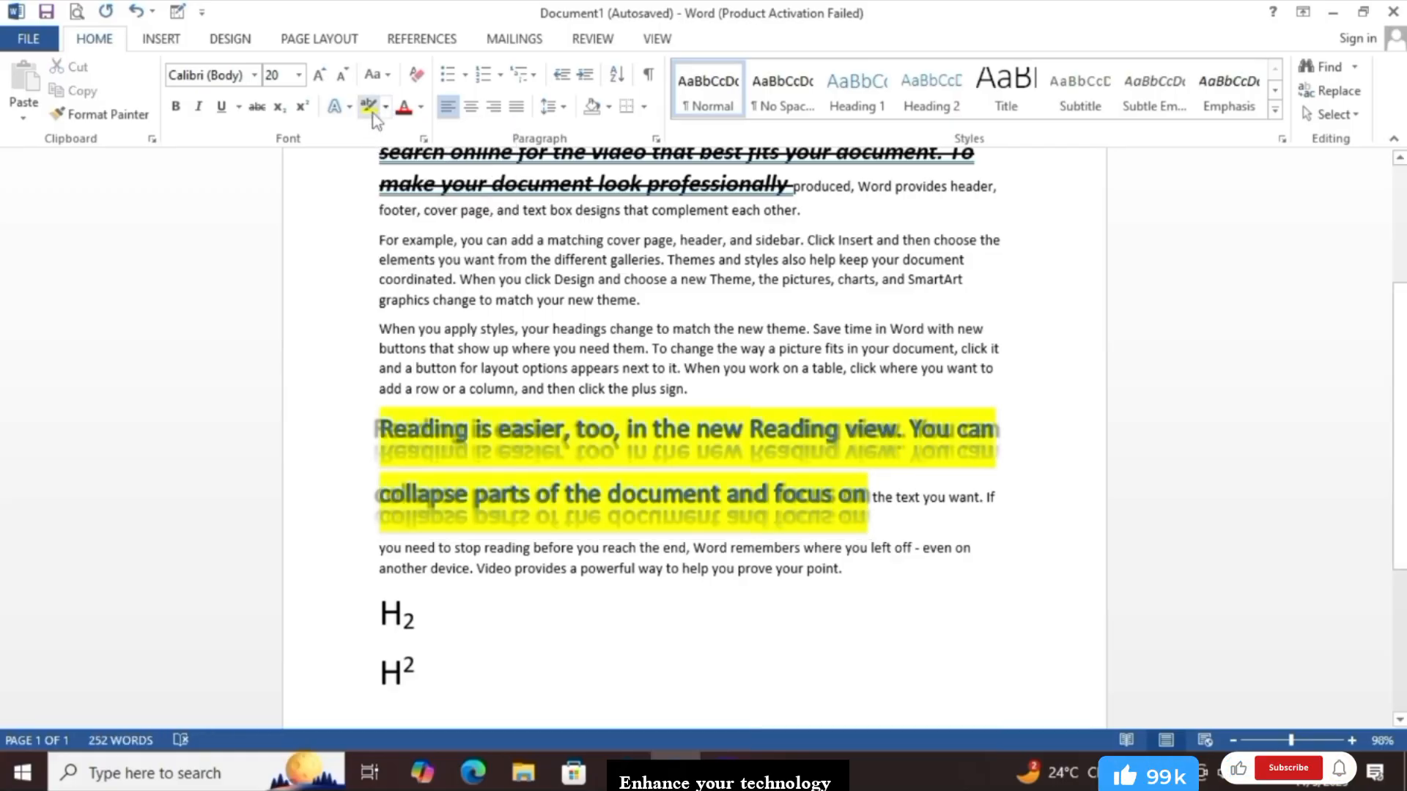
Set the font color of the highlighted "Reading is easier" text to the darkest theme green
{"action": "left_click", "coordinate": [421, 109]}
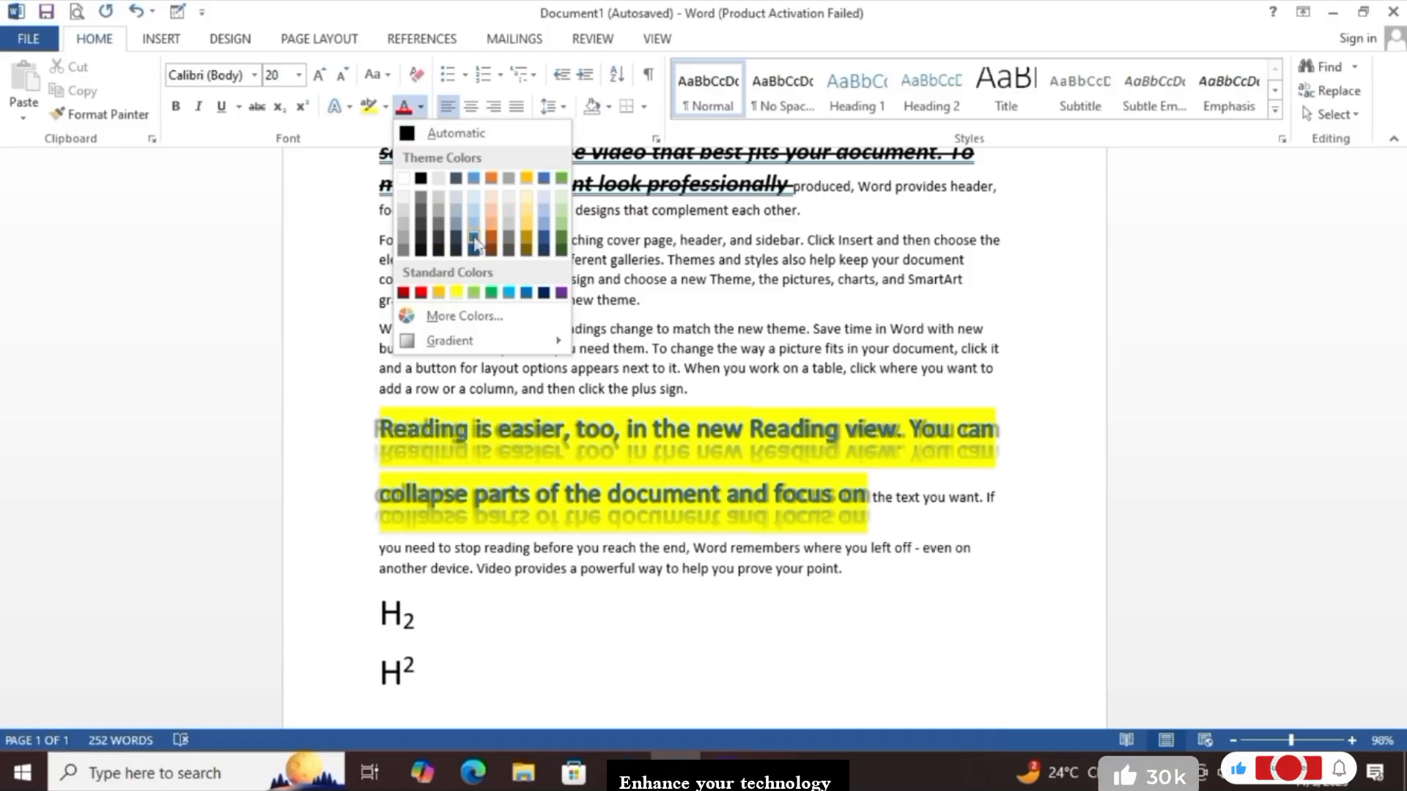
{"action": "left_click", "coordinate": [562, 224]}
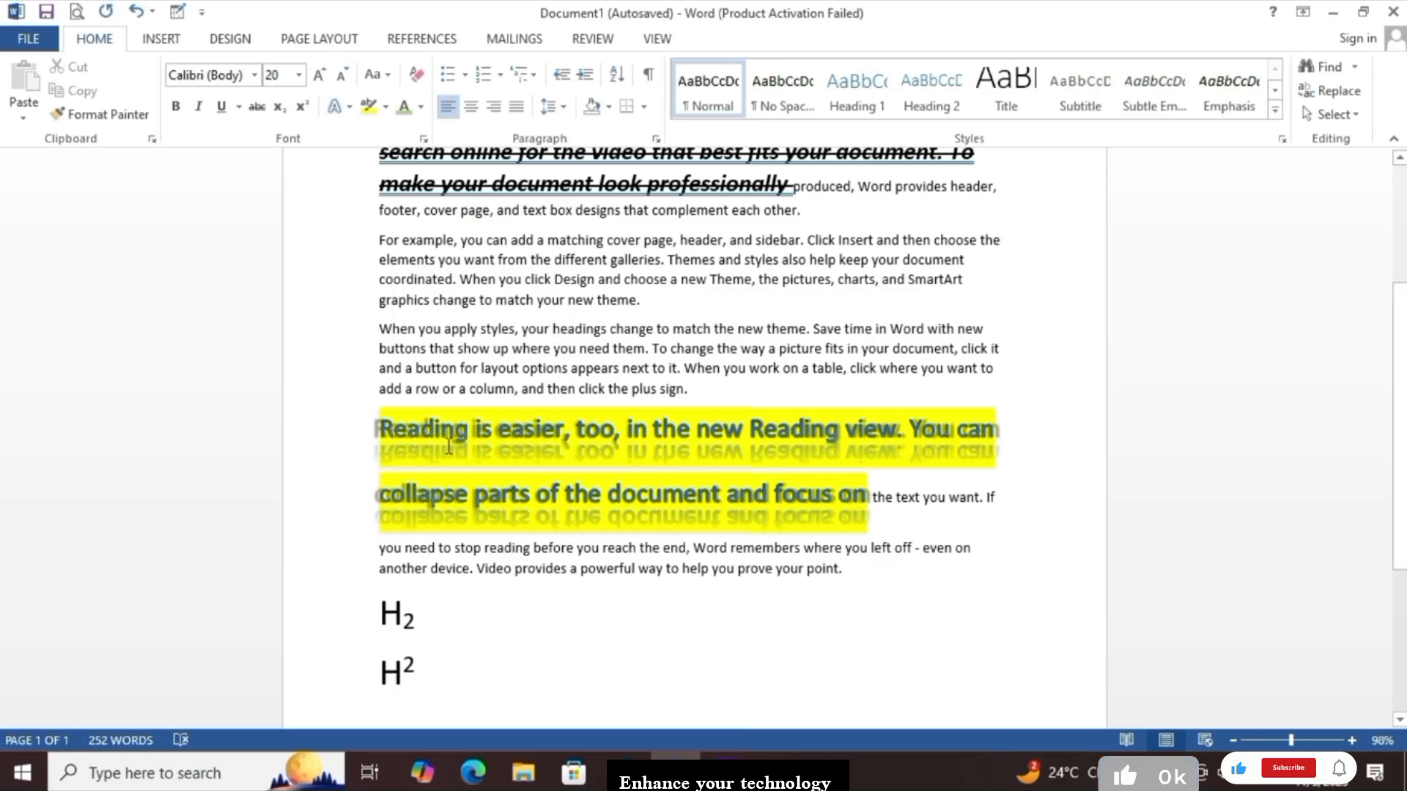
{"action": "left_click_drag", "start_coordinate": [381, 429], "coordinate": [869, 498]}
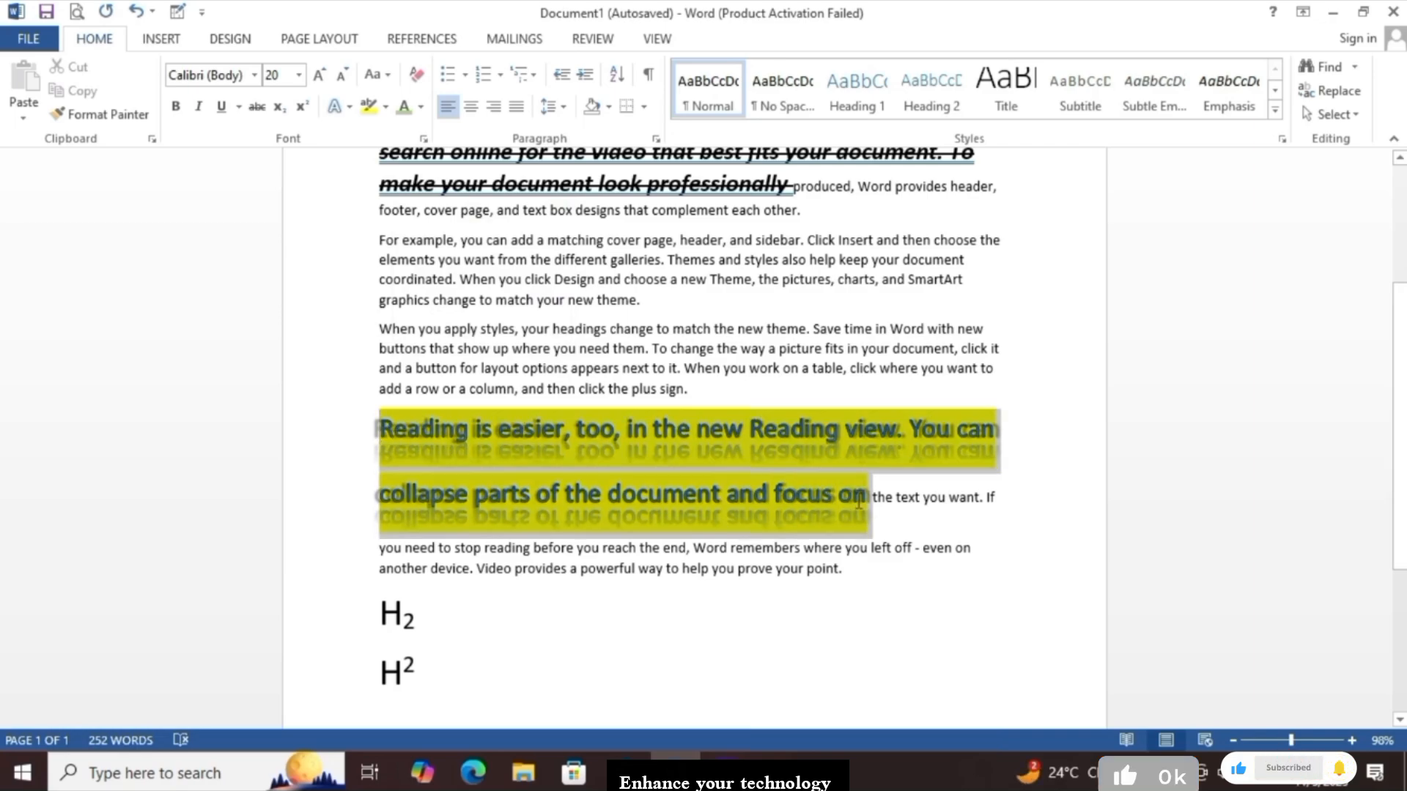
{"action": "left_click", "coordinate": [421, 107]}
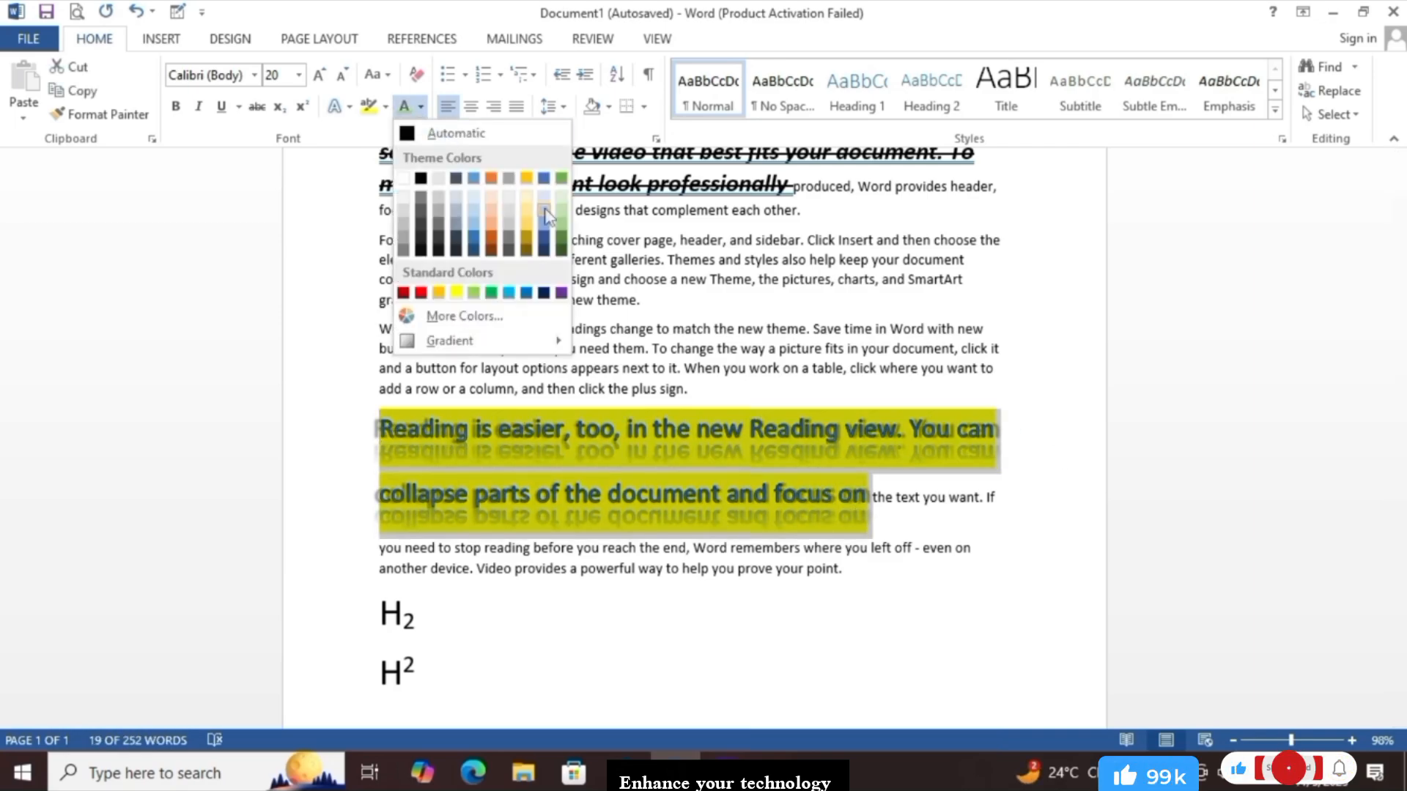
{"action": "left_click", "coordinate": [561, 251]}
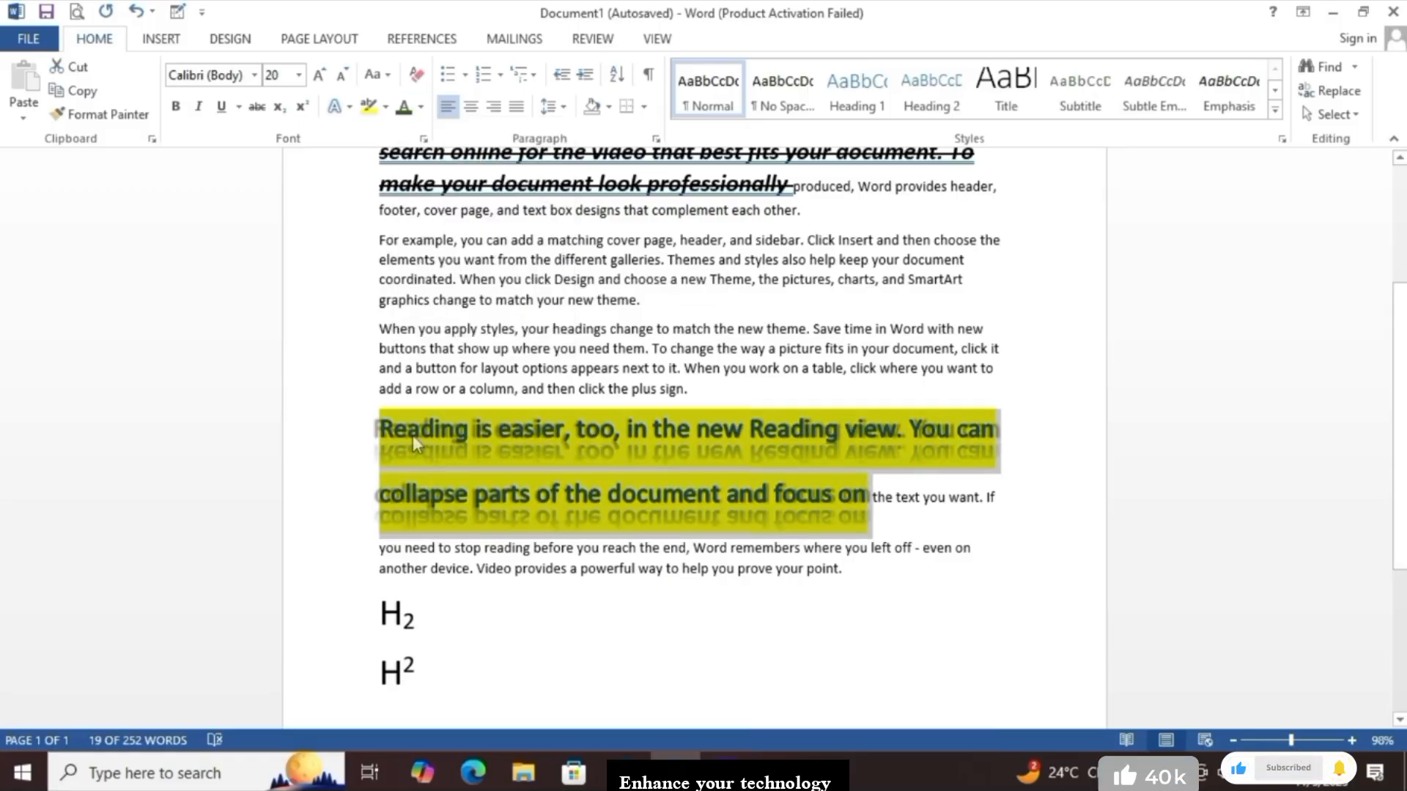
Highlight the "Reading is easier" text in dark blue and set its font color to white
{"action": "left_click", "coordinate": [385, 108]}
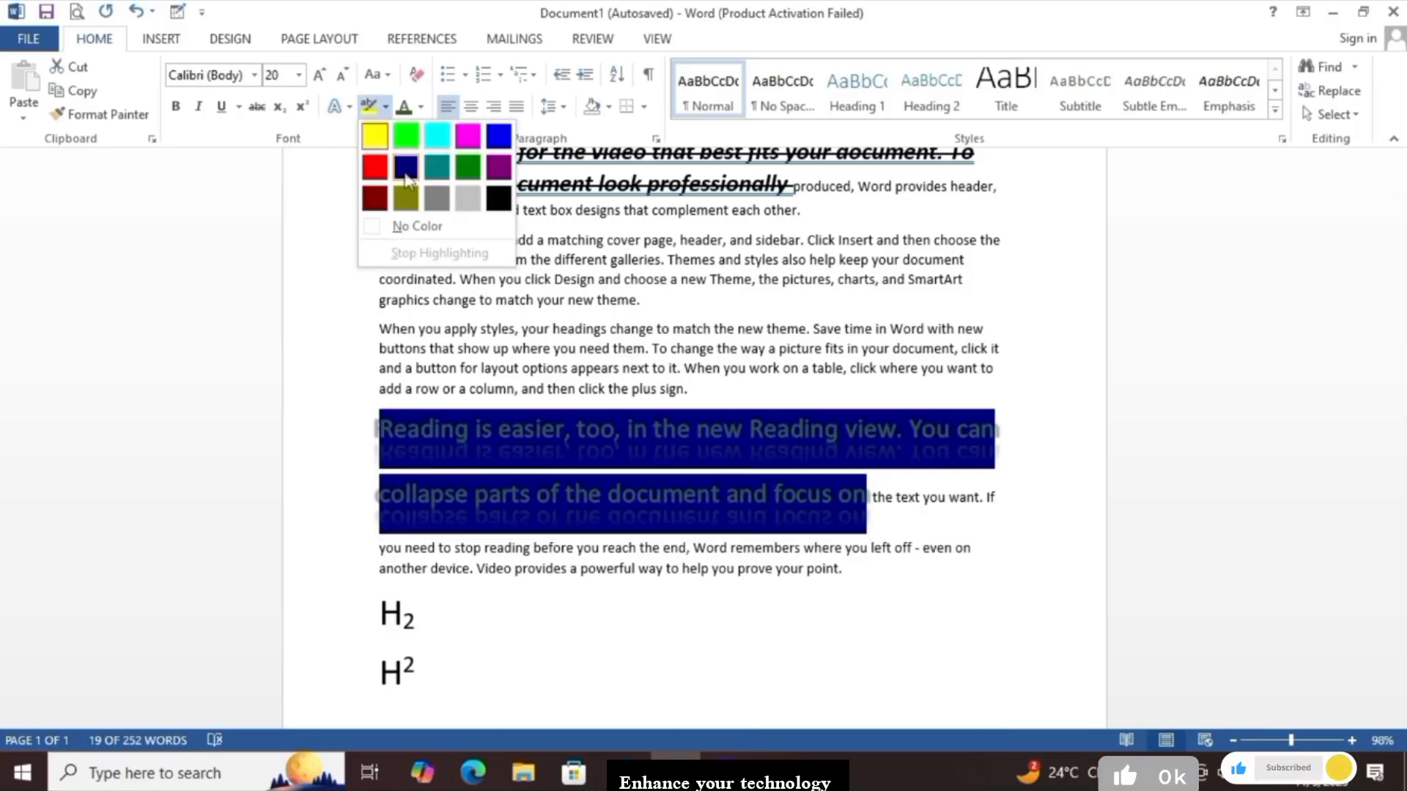
{"action": "left_click", "coordinate": [406, 170]}
{"action": "left_click", "coordinate": [421, 108]}
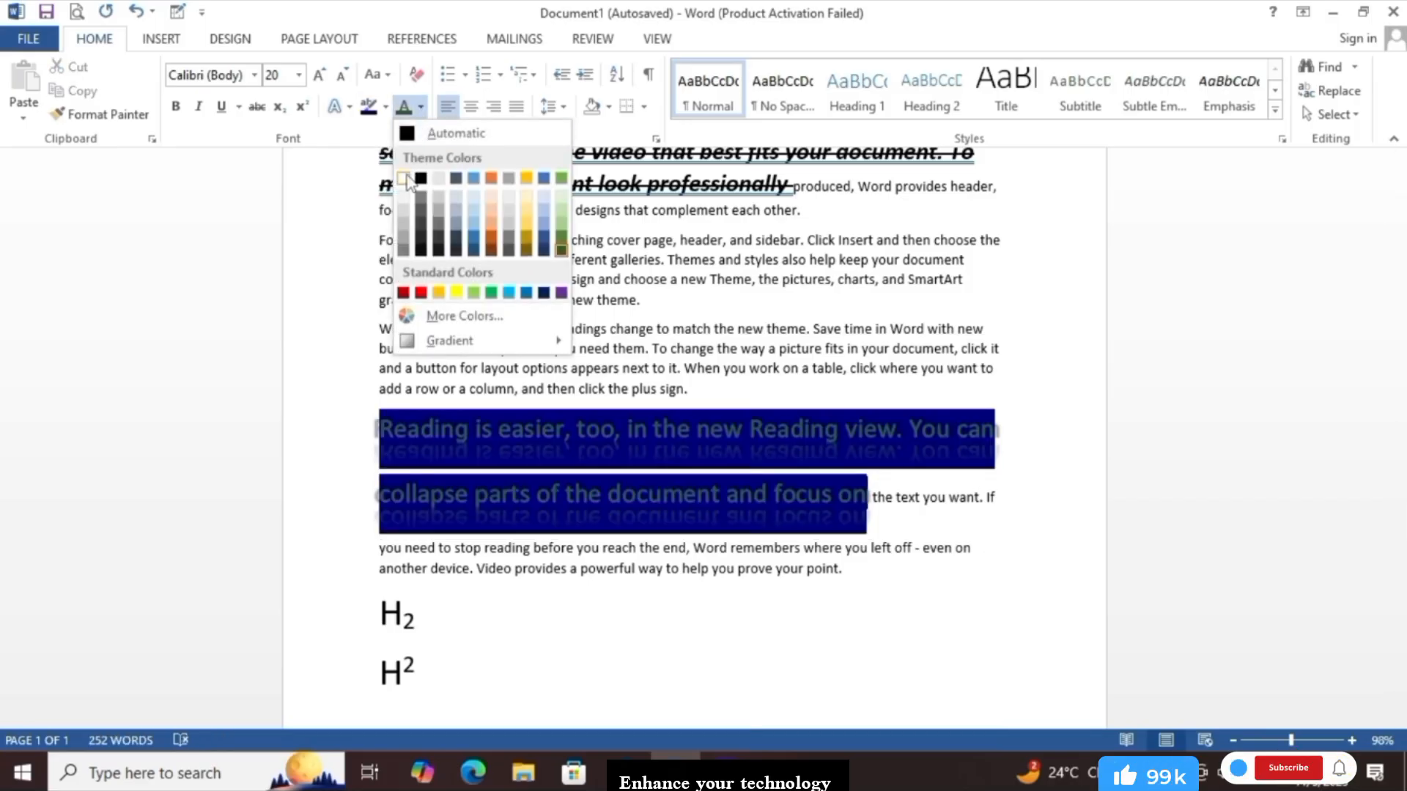
{"action": "left_click", "coordinate": [404, 179]}
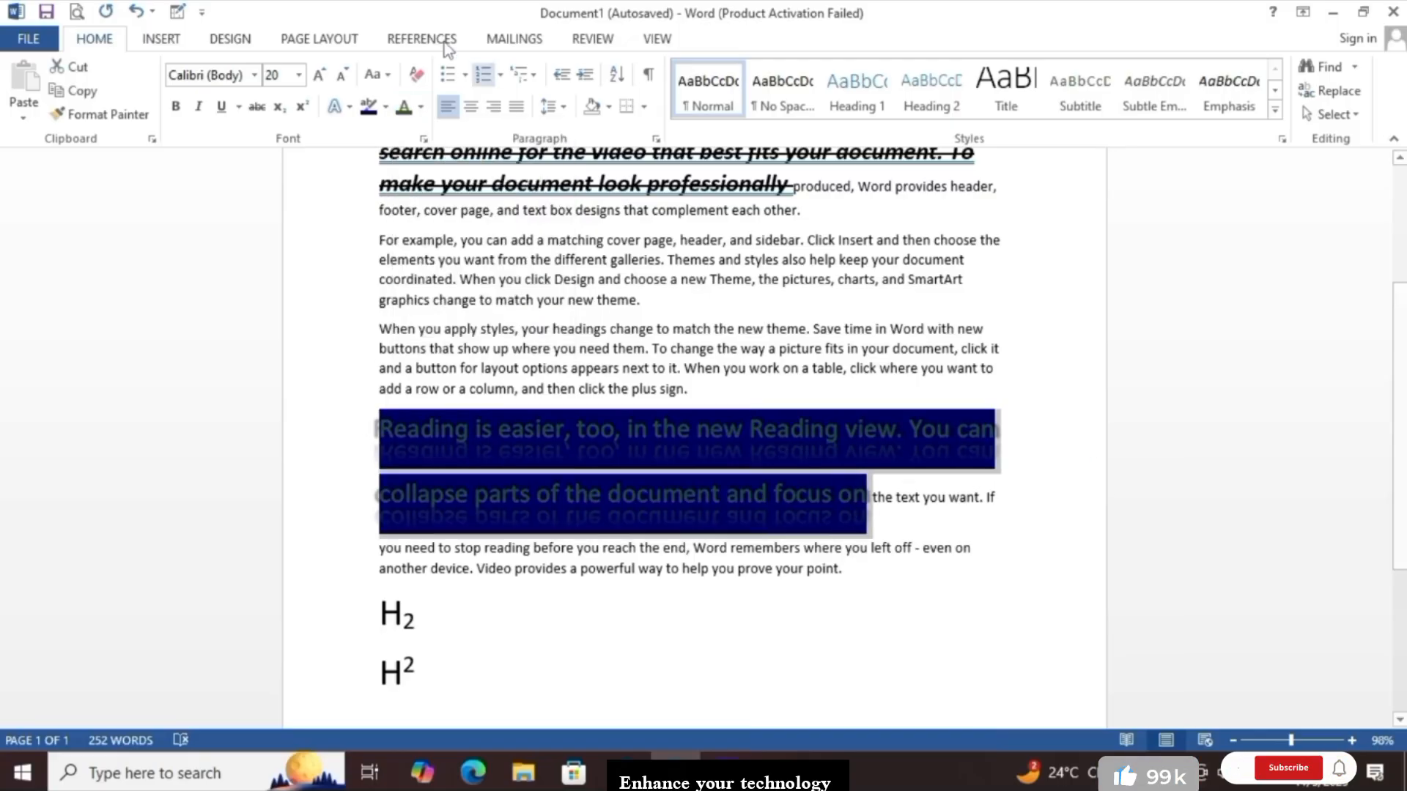
{"action": "left_click", "coordinate": [422, 107]}
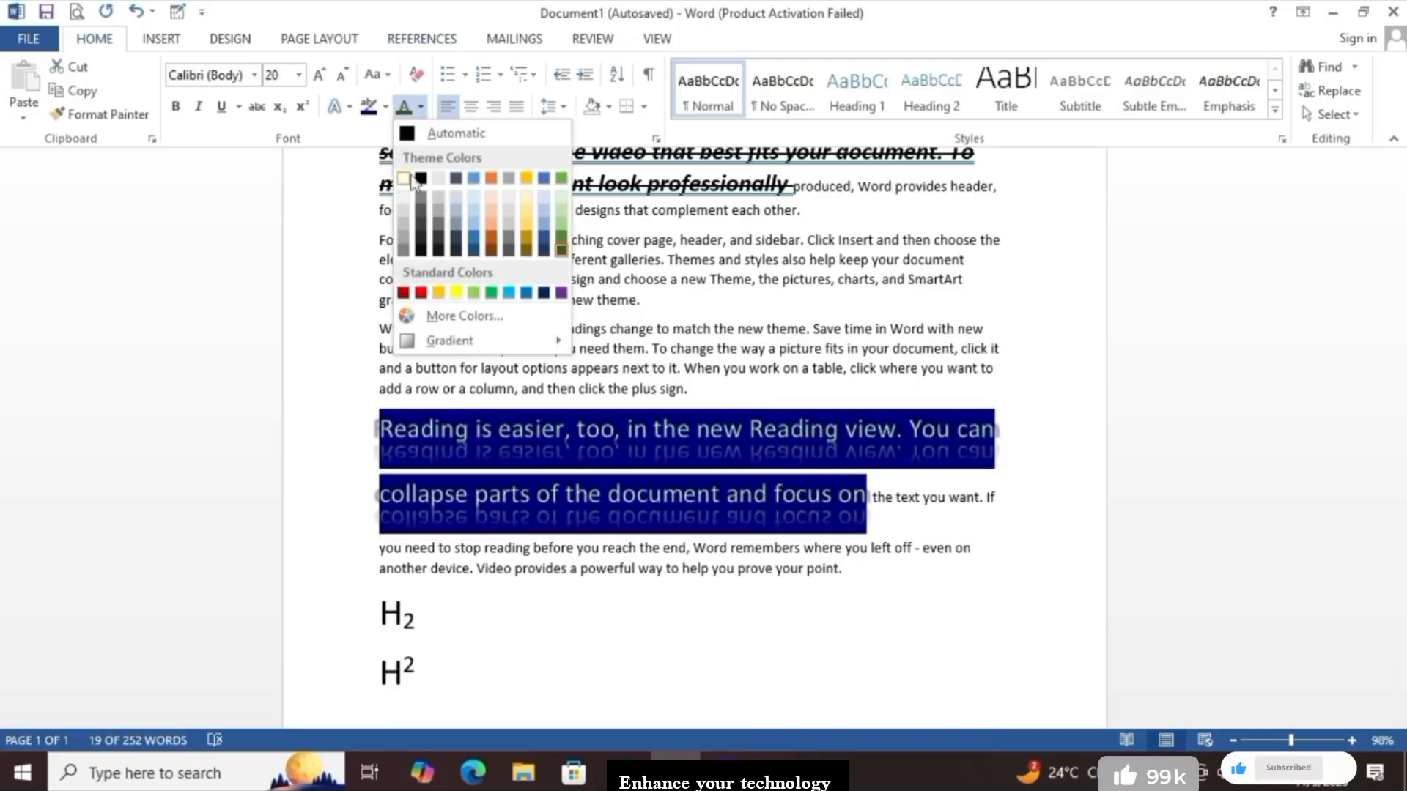
{"action": "left_click", "coordinate": [404, 178]}
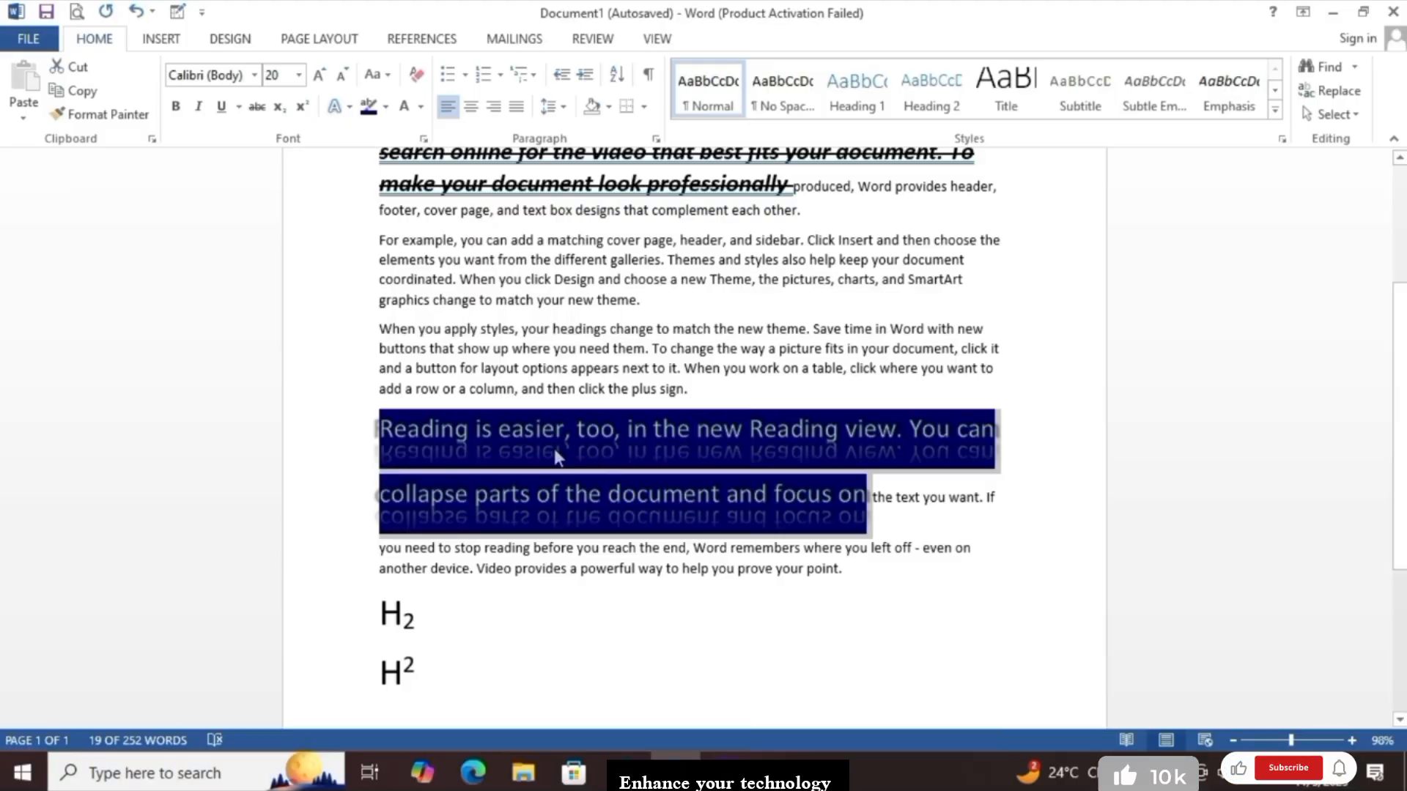
Clear all formatting from the struck-through text "search online for the video" through "look professionally" in the first paragraph
{"action": "scroll", "coordinate": [517, 387], "scroll_direction": "up", "scroll_amount": 3}
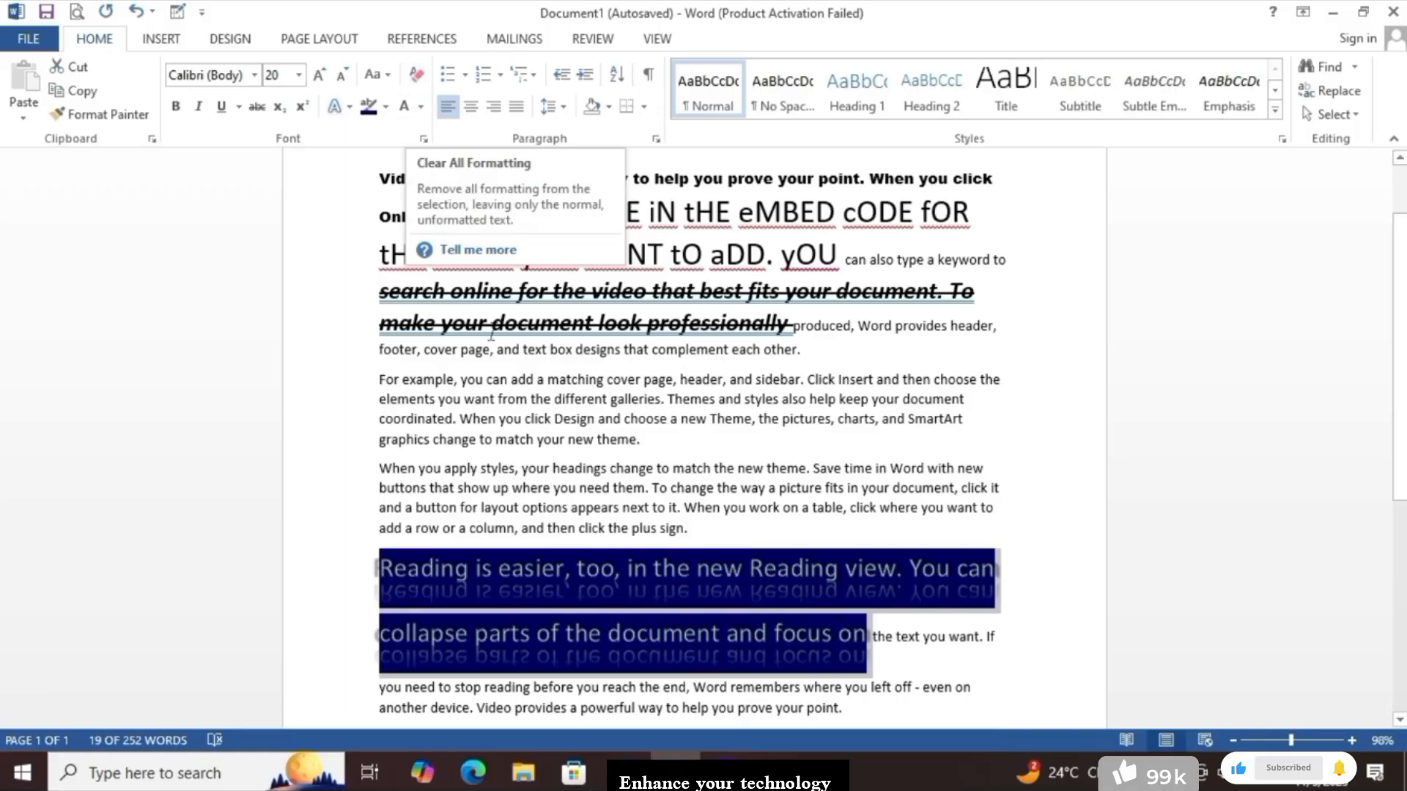
{"action": "left_click_drag", "start_coordinate": [381, 300], "coordinate": [796, 331]}
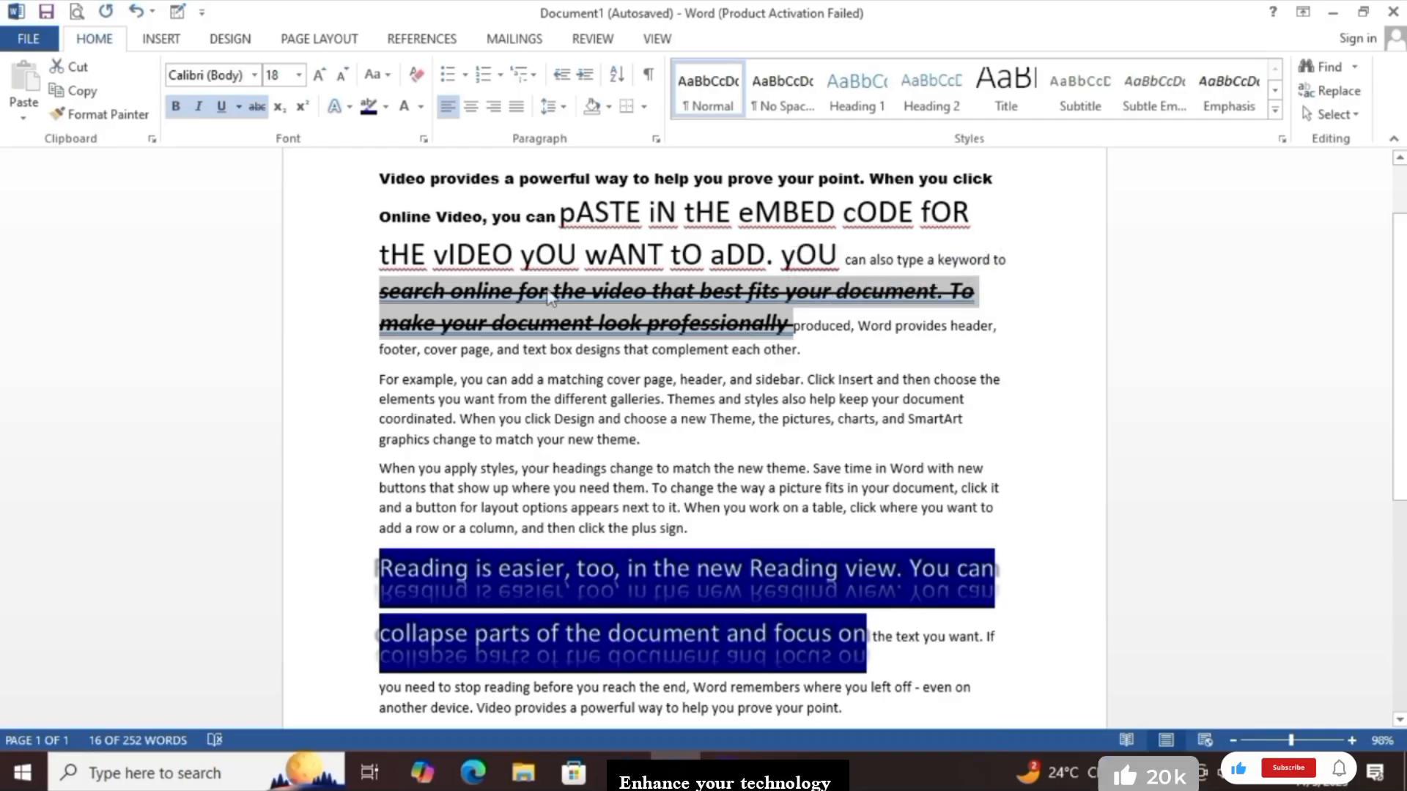
{"action": "left_click", "coordinate": [421, 81]}
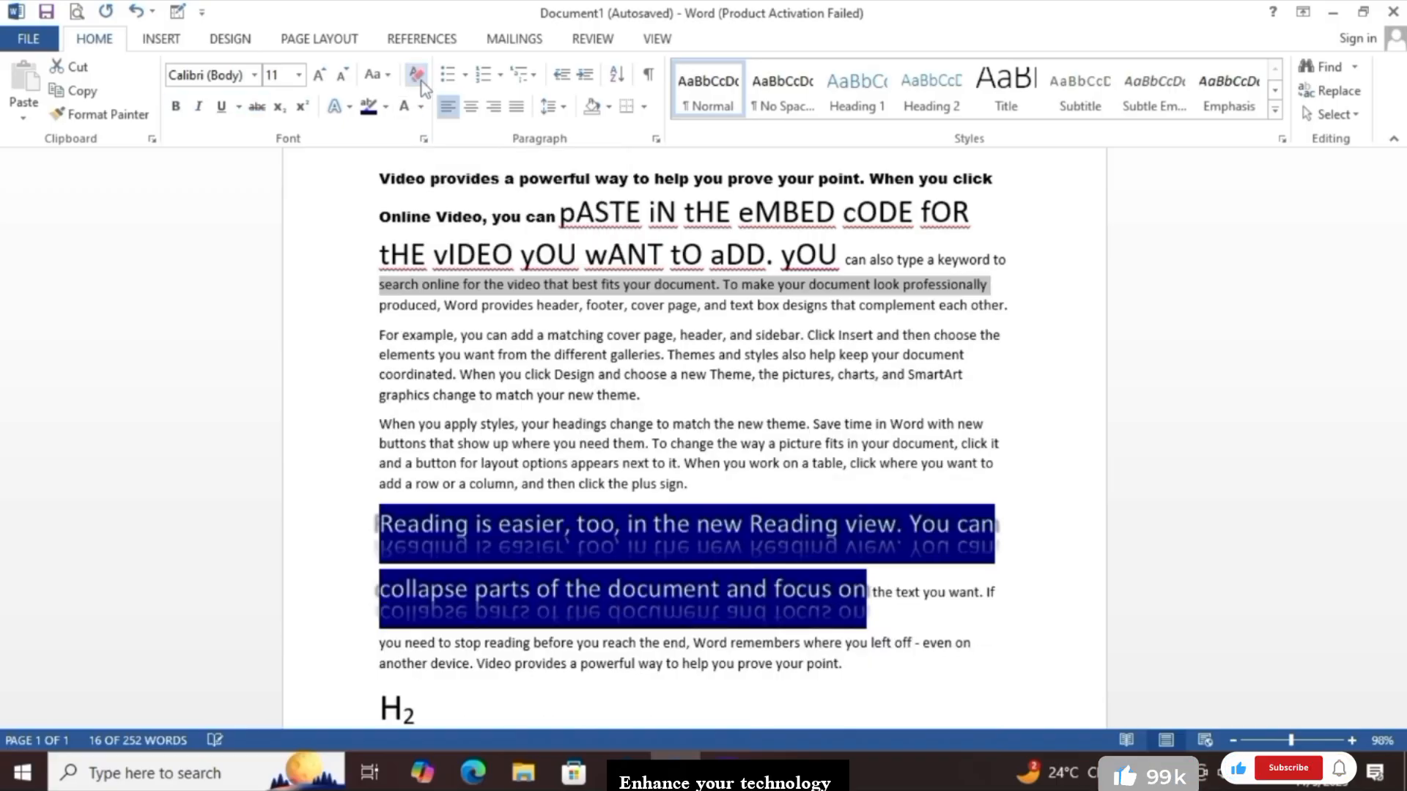